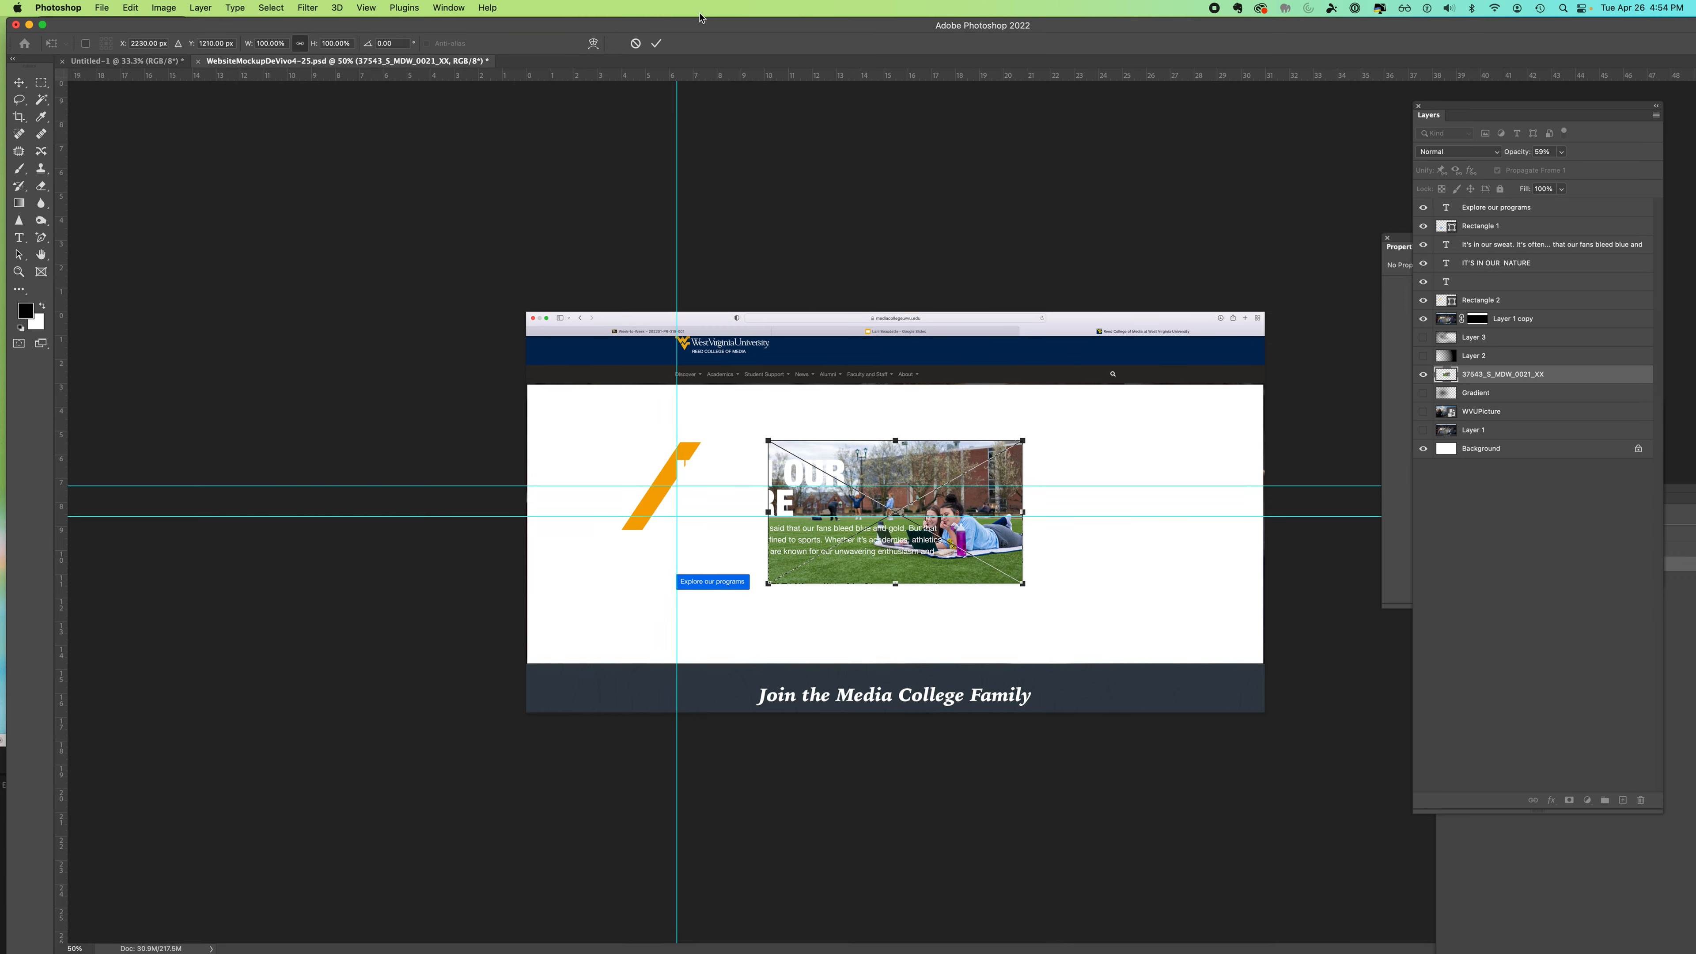
# Step: Enlarge the campus lawn photo to about 318% and position it to fill the hero area of the website mockup
pyautogui.moveTo(768, 585); pyautogui.dragTo(513, 698)
pyautogui.moveTo(1022, 441); pyautogui.dragTo(1285, 332)
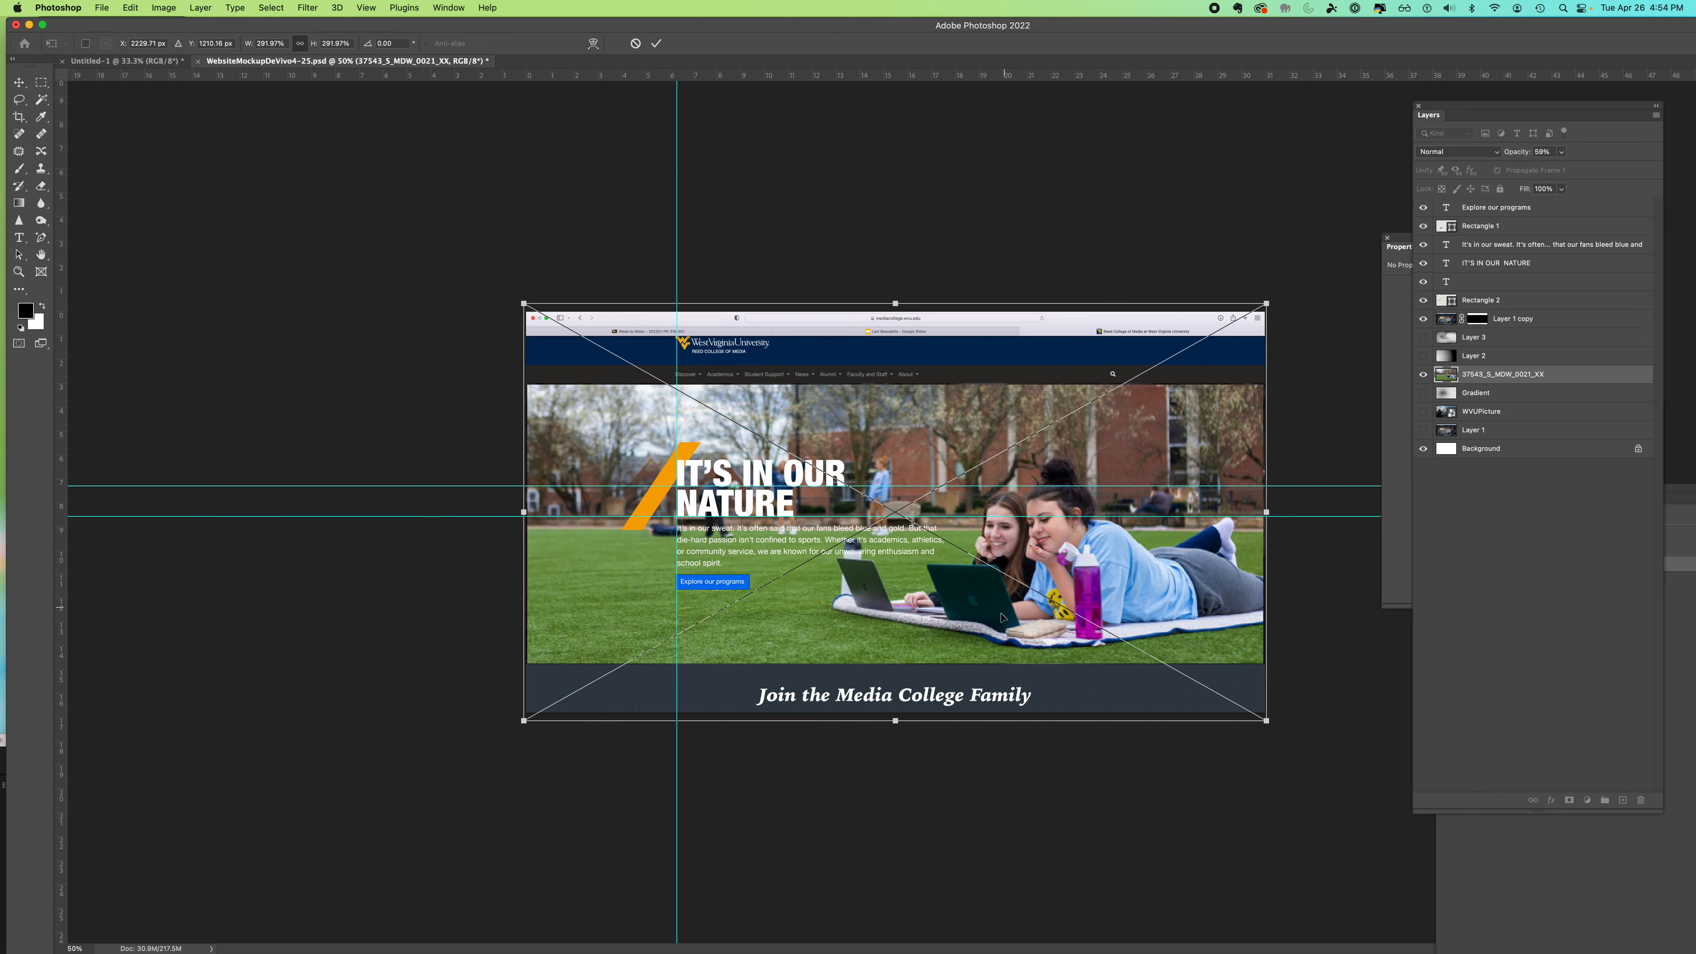
pyautogui.moveTo(988, 615); pyautogui.dragTo(986, 623)
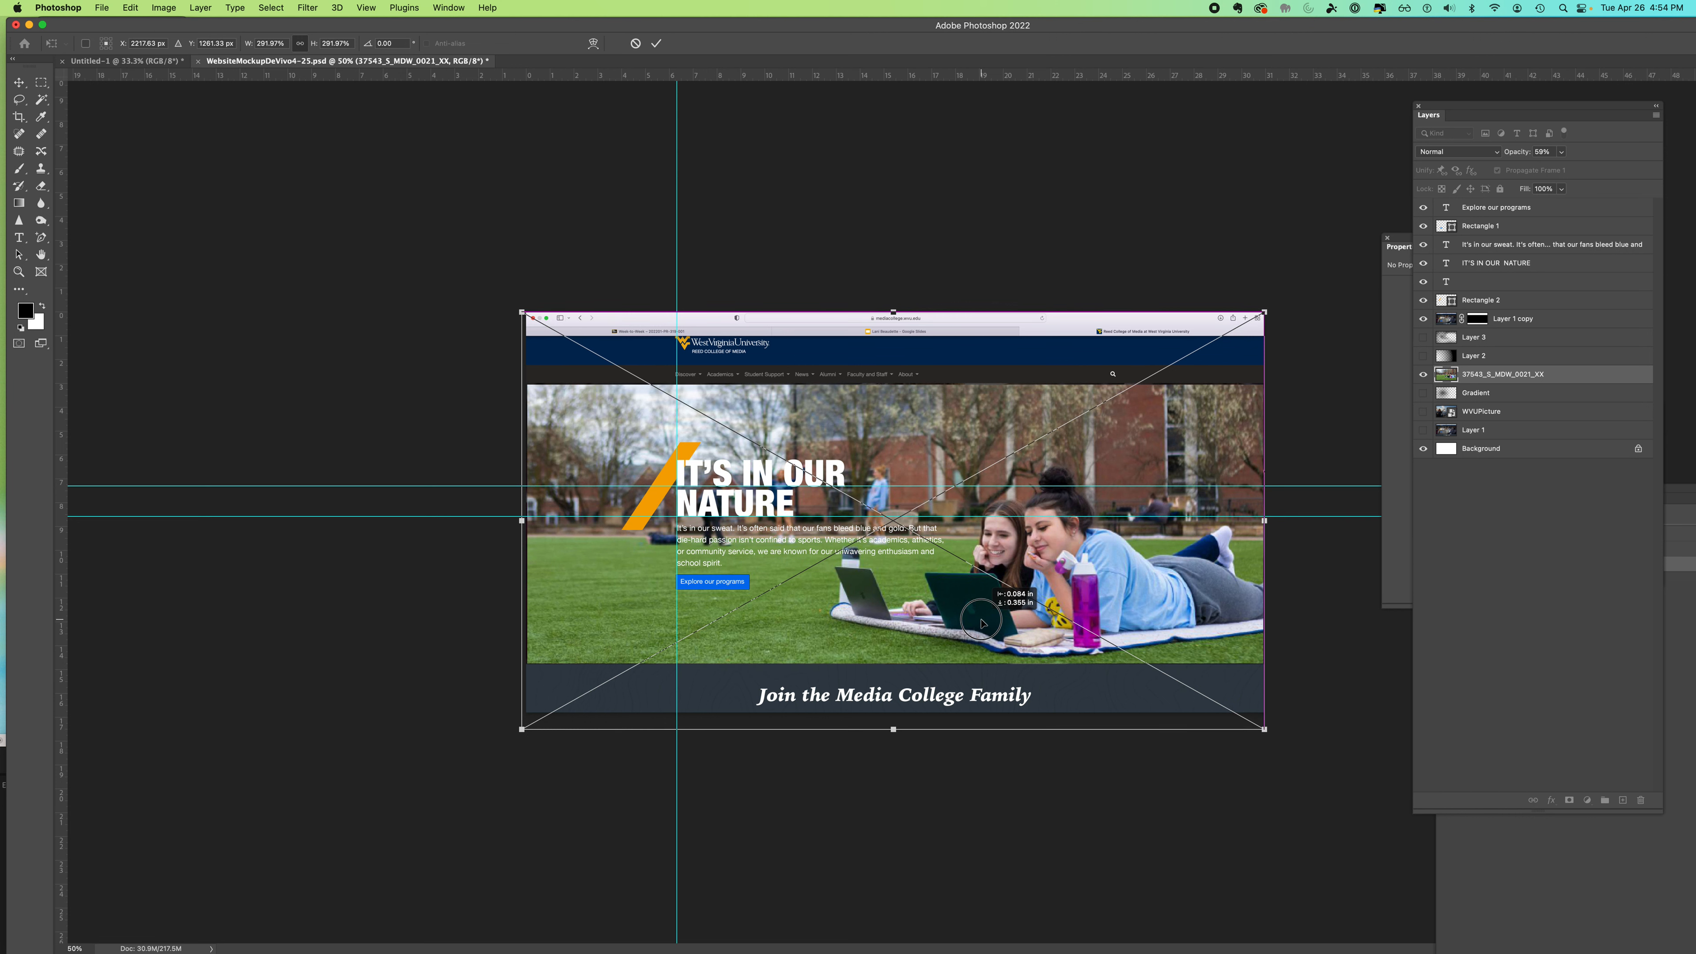
pyautogui.moveTo(522, 312); pyautogui.dragTo(501, 299)
pyautogui.moveTo(968, 614); pyautogui.dragTo(980, 609)
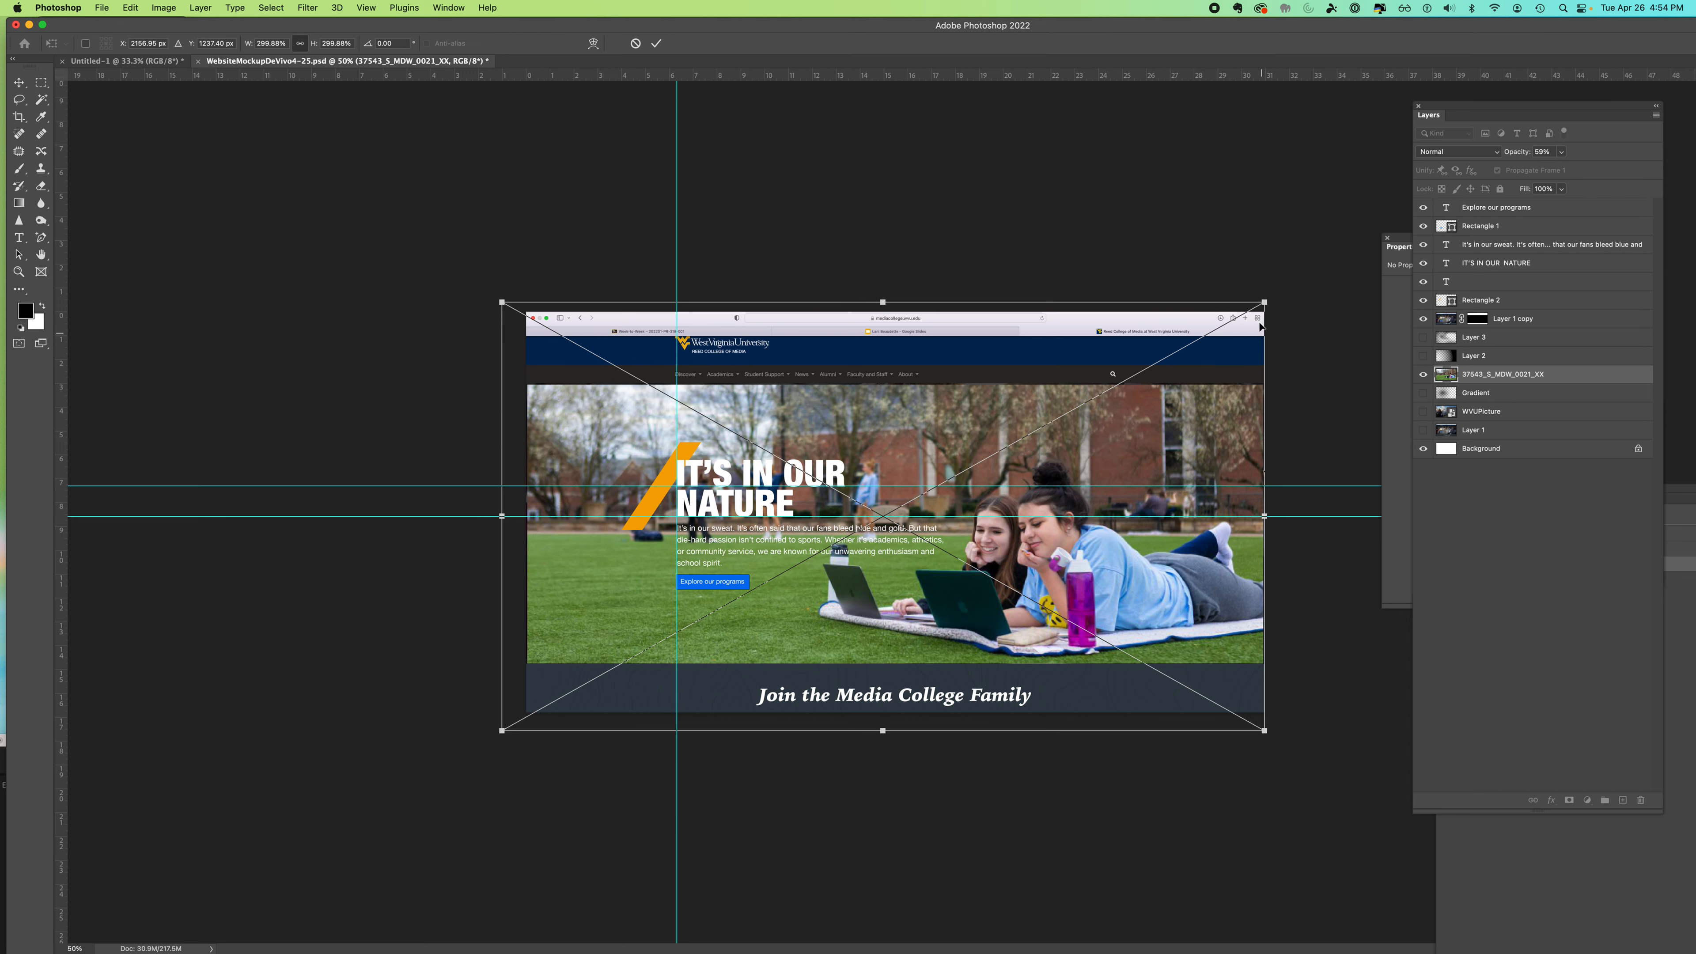
pyautogui.moveTo(1264, 302); pyautogui.dragTo(1310, 271)
pyautogui.moveTo(1060, 555); pyautogui.dragTo(1056, 566)
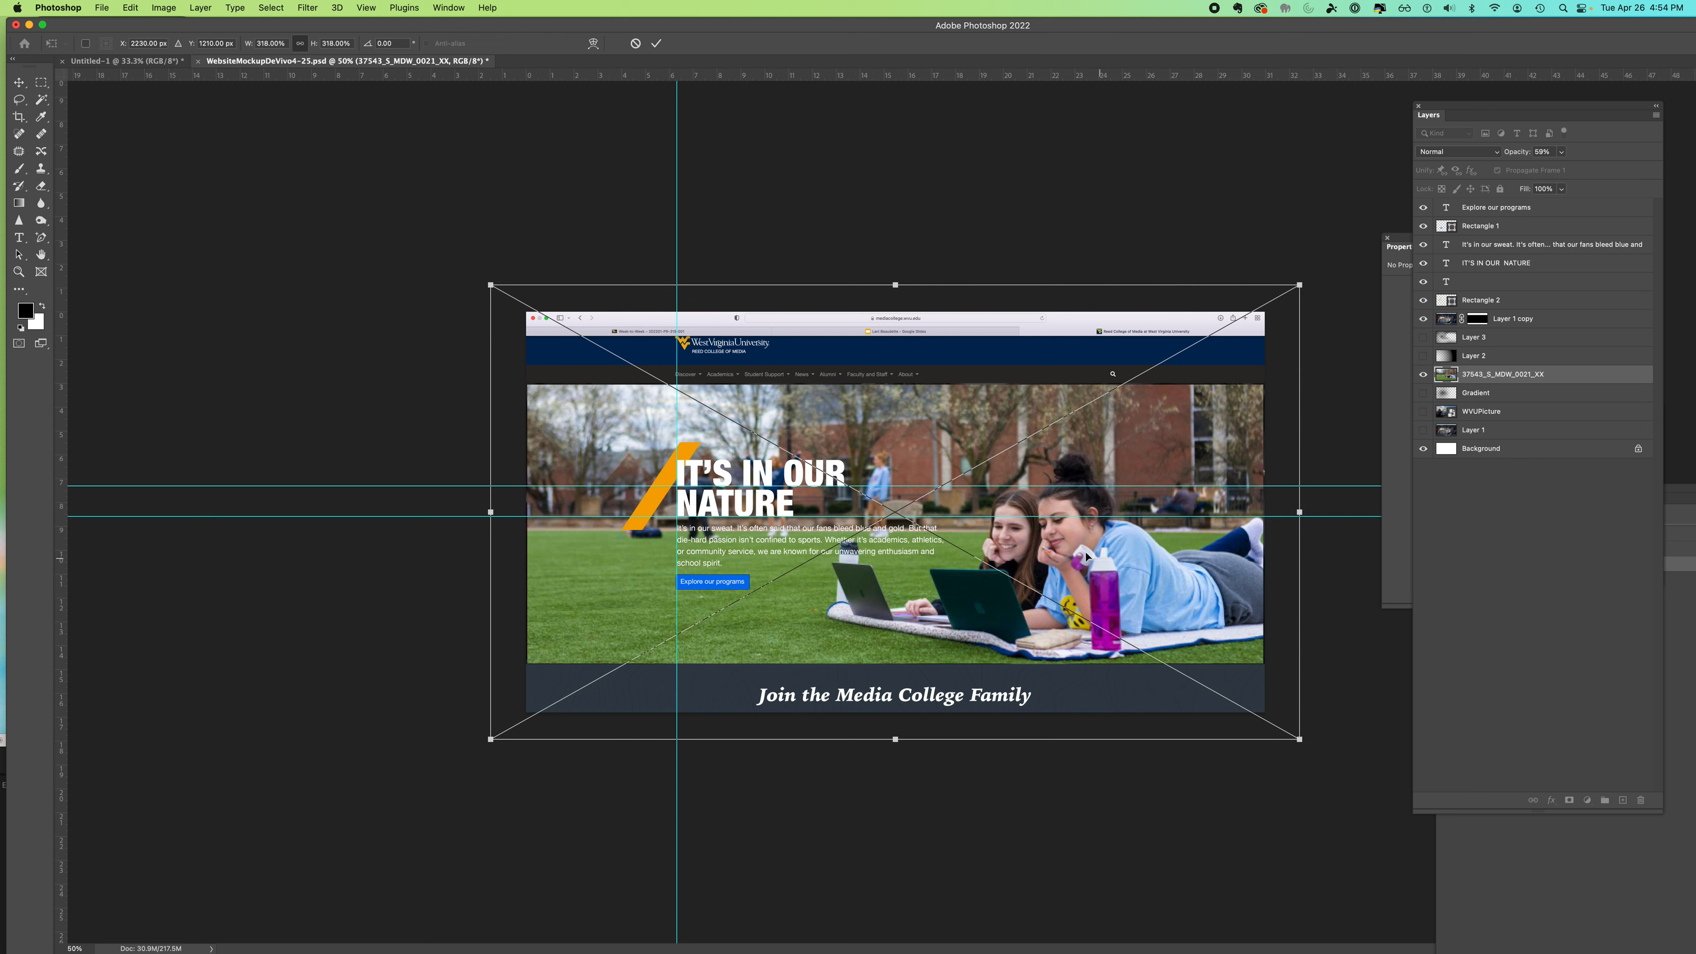
pyautogui.moveTo(1101, 562); pyautogui.dragTo(1112, 563)
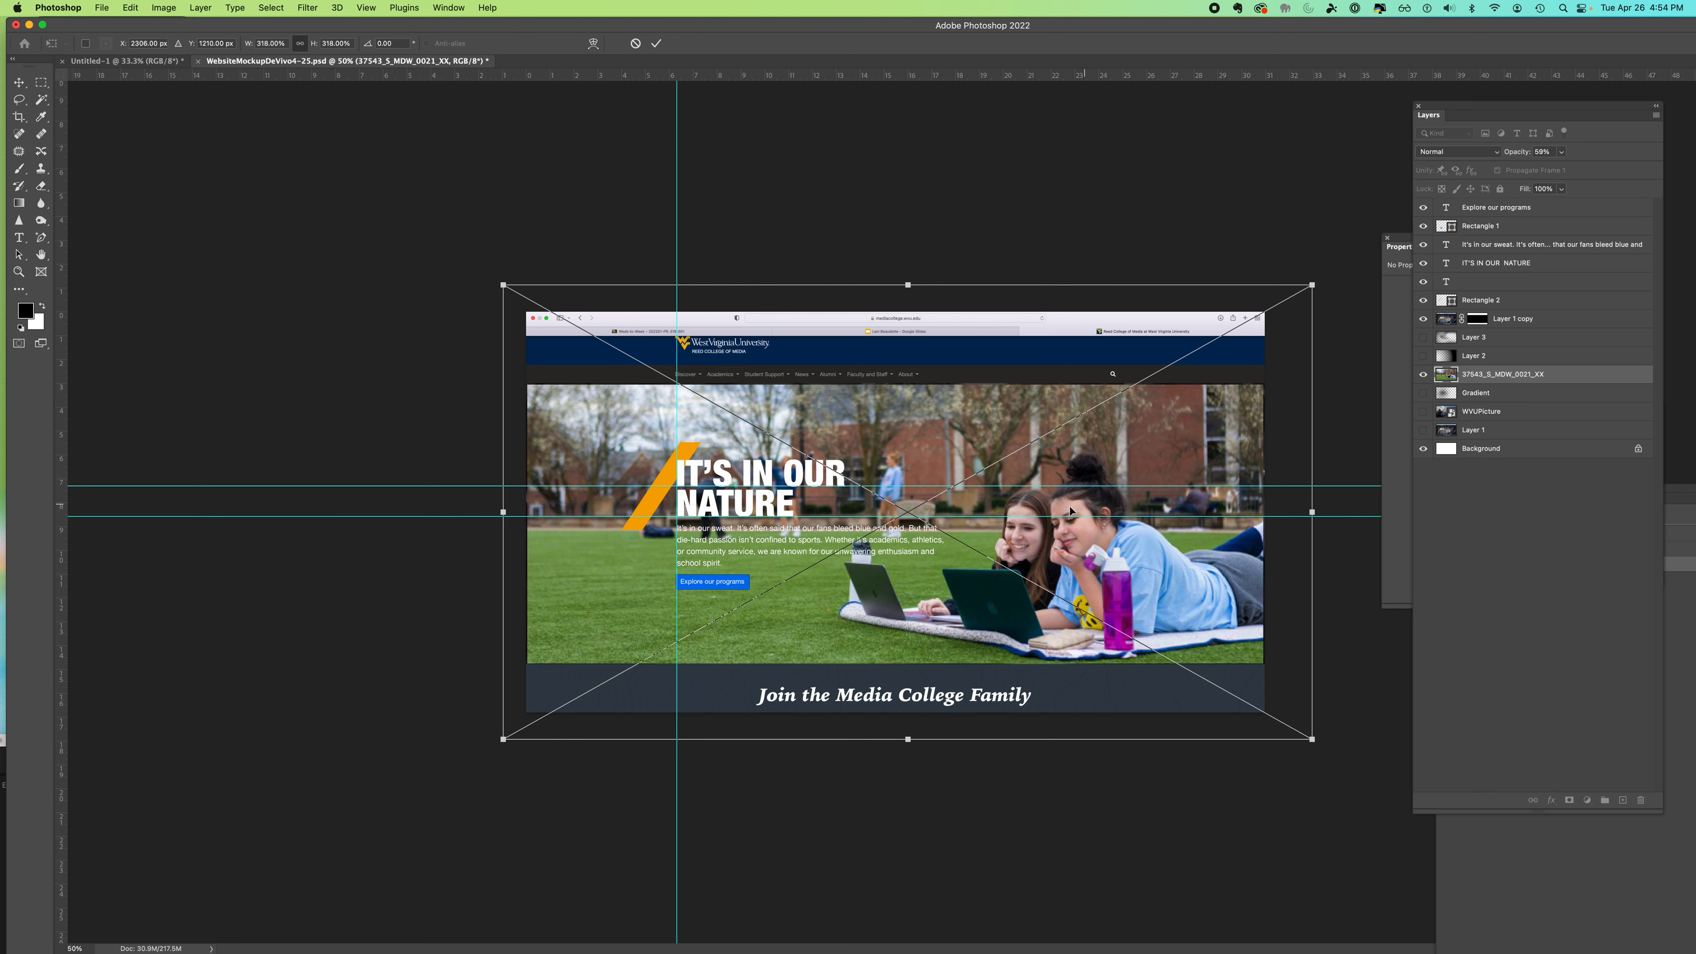
pyautogui.moveTo(1102, 538); pyautogui.dragTo(1103, 541)
pyautogui.press('Return')
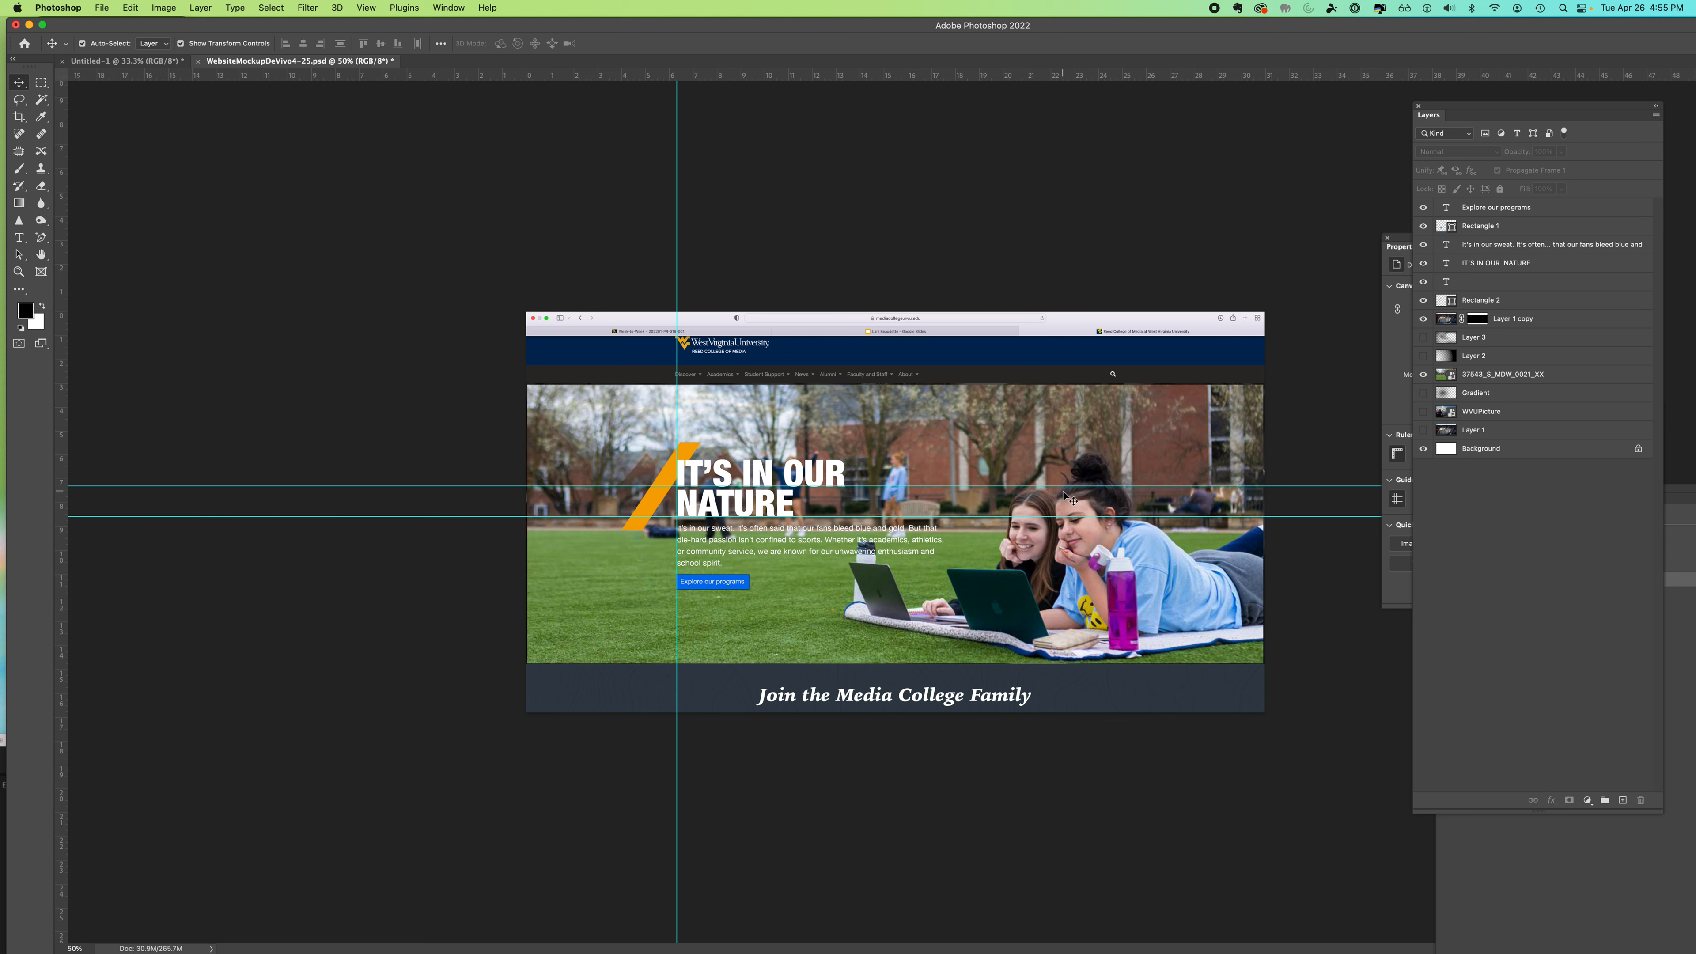
# Step: Hide the guides and move the 37543_S_MDW_0021_XX photo layer below the Gradient layer
pyautogui.press('super+semicolon')
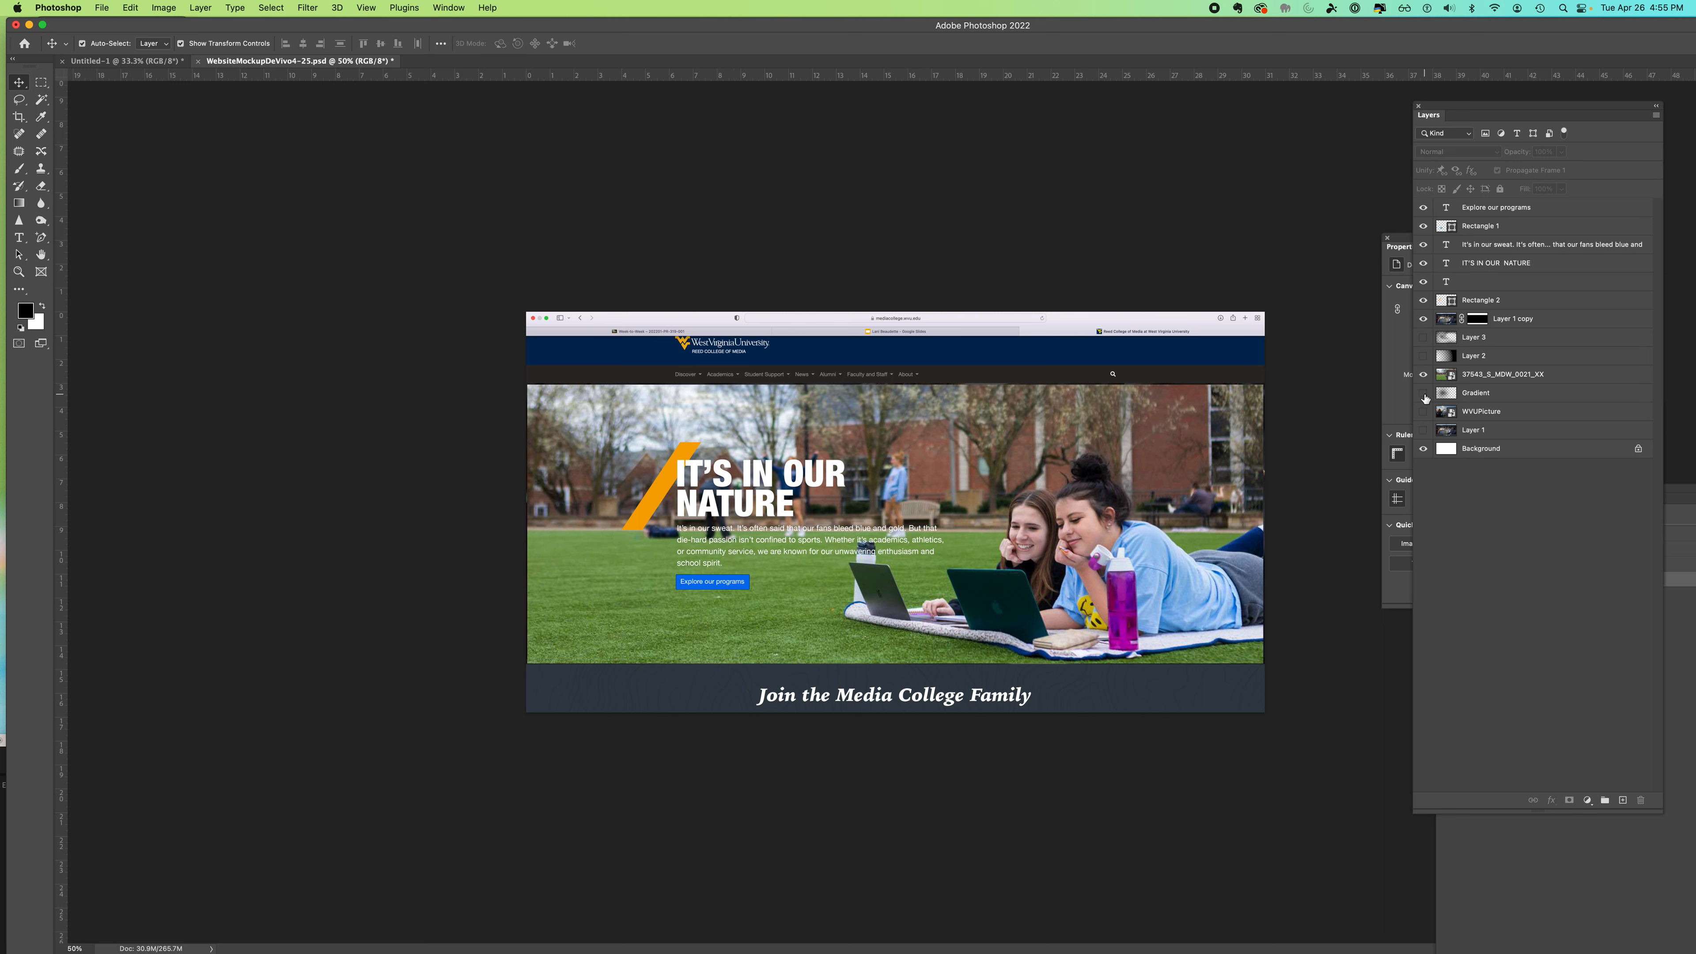
pyautogui.moveTo(1486, 378); pyautogui.dragTo(1486, 401)
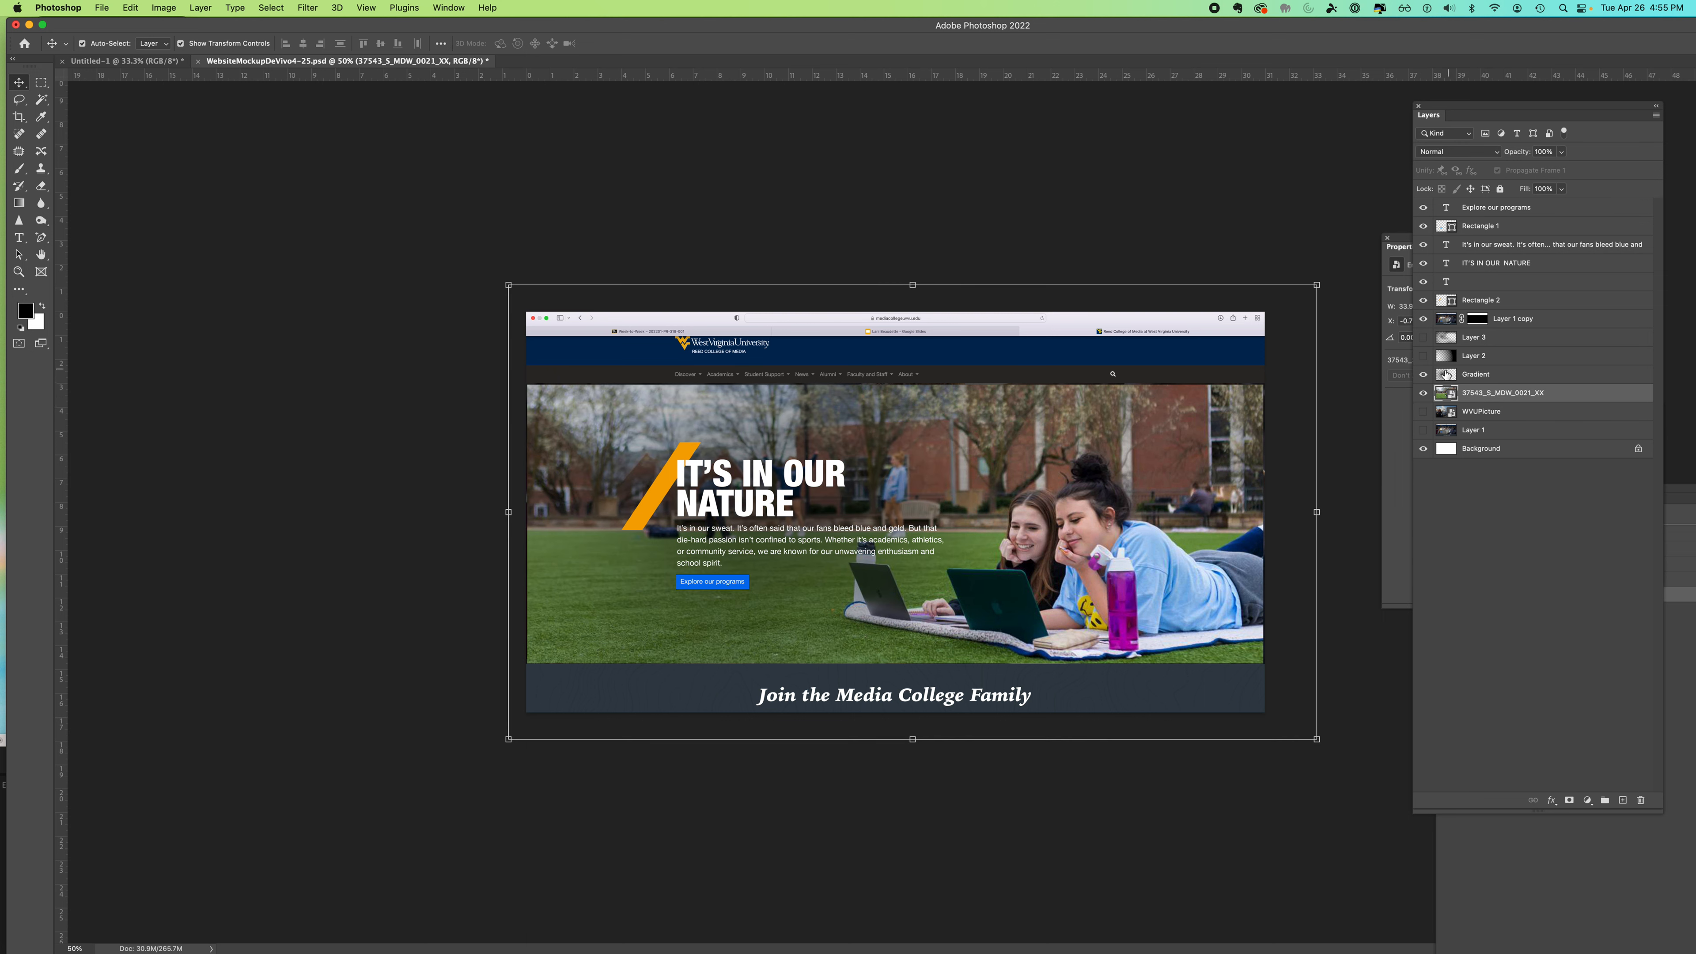
# Step: Hide the Gradient layer, preview Layer 2 briefly, and show Layer 3 as the only shading over the photo
pyautogui.click(1422, 374)
pyautogui.click(1423, 356)
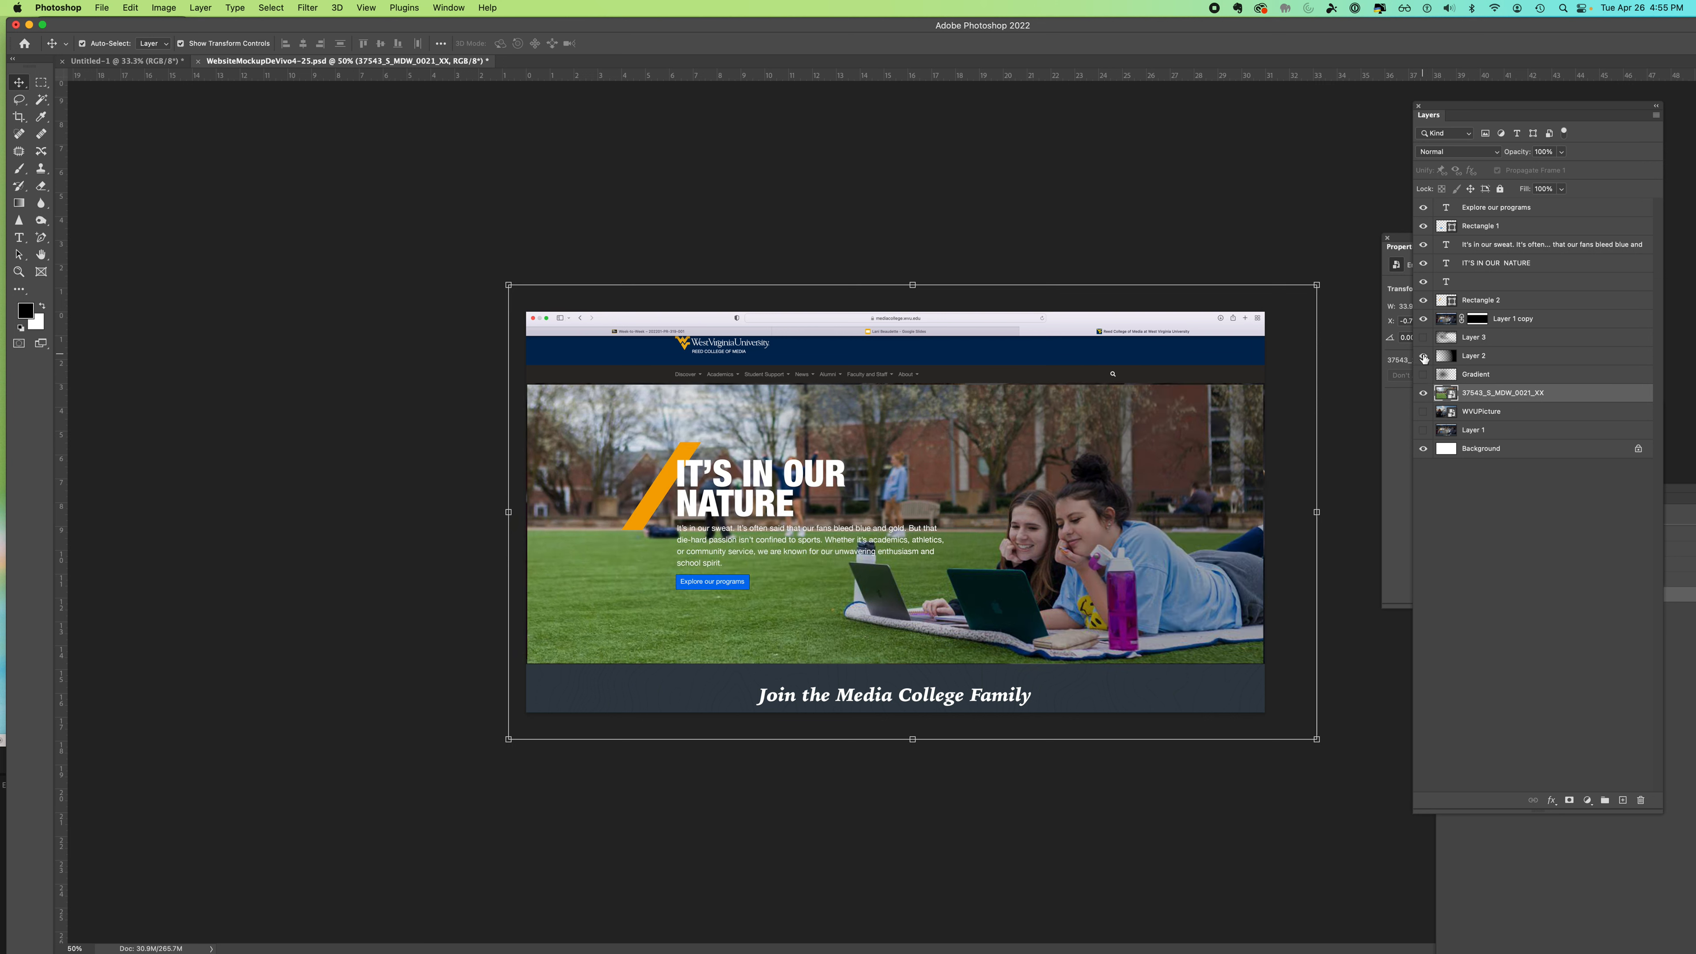
pyautogui.click(1423, 356)
pyautogui.click(1423, 337)
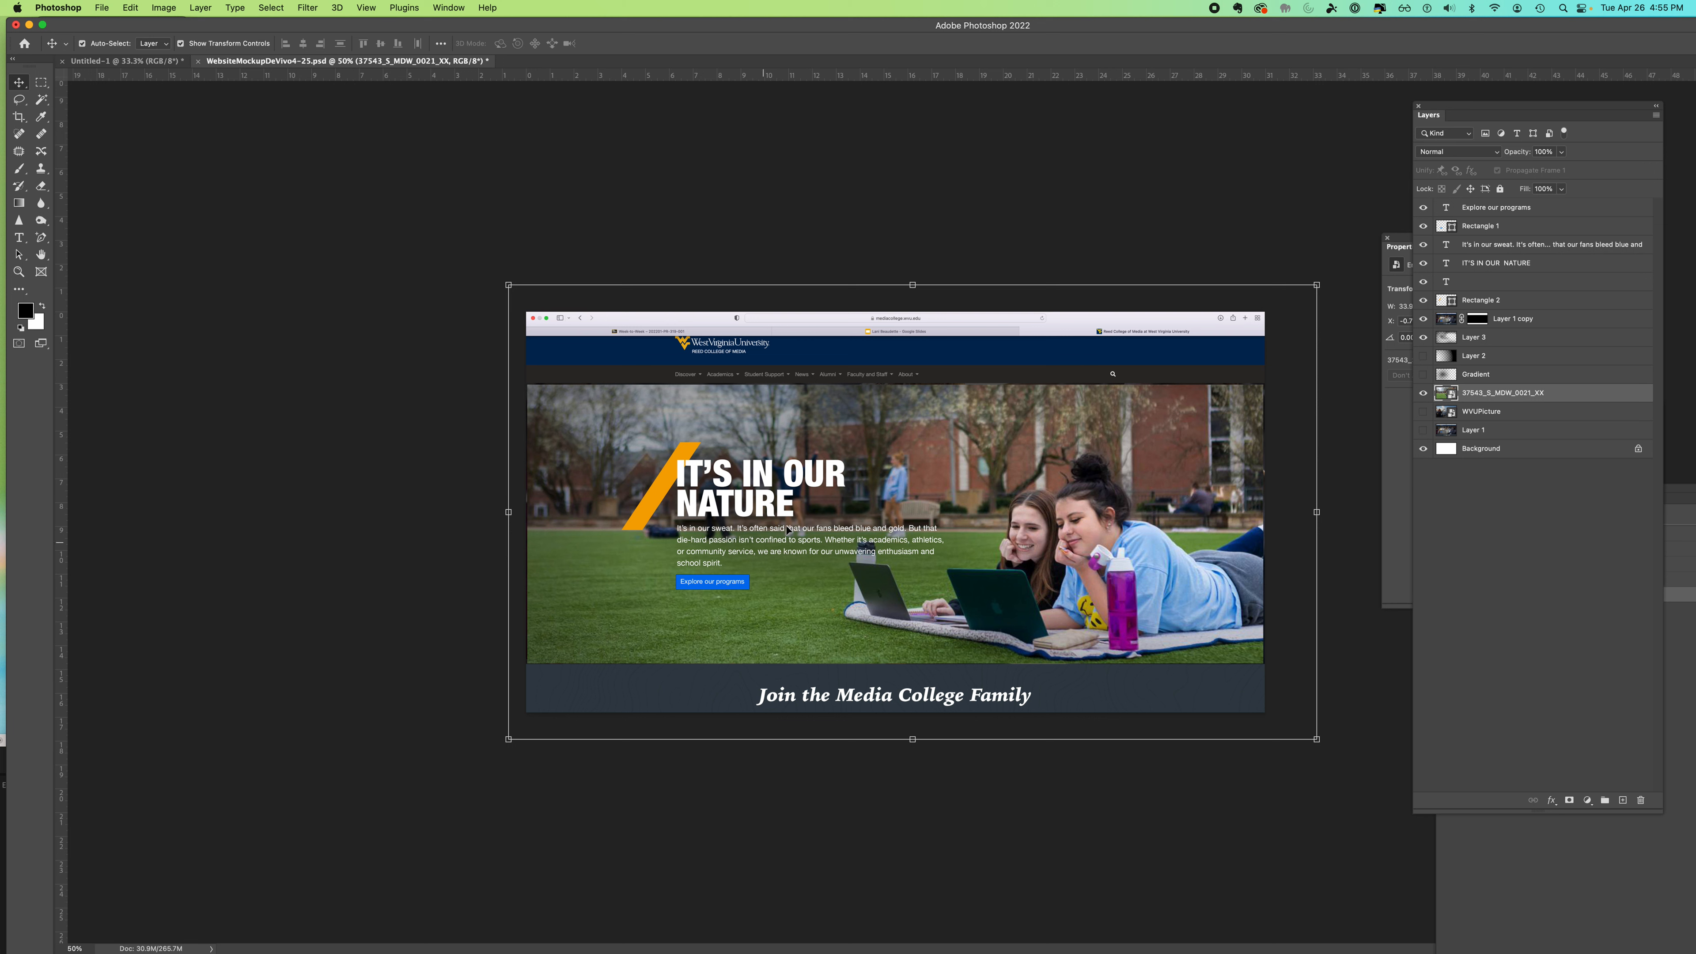
# Step: Paint soft black brush strokes on Layer 3 behind the headline and body text
pyautogui.click(1447, 342)
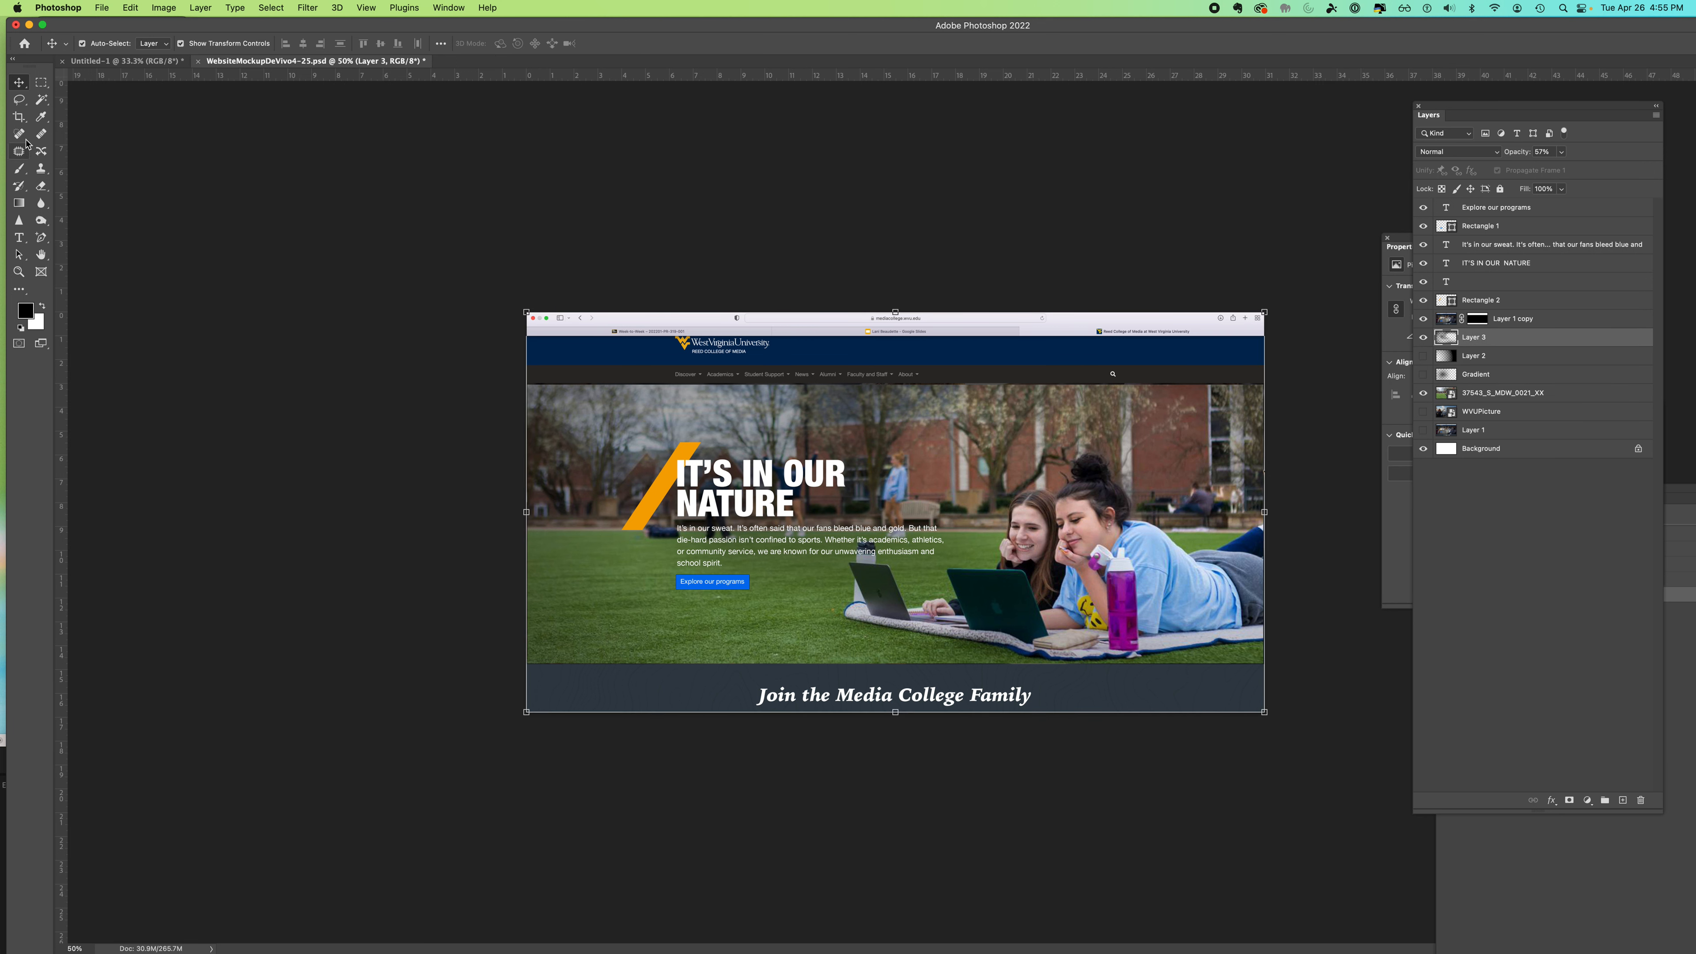
pyautogui.click(18, 169)
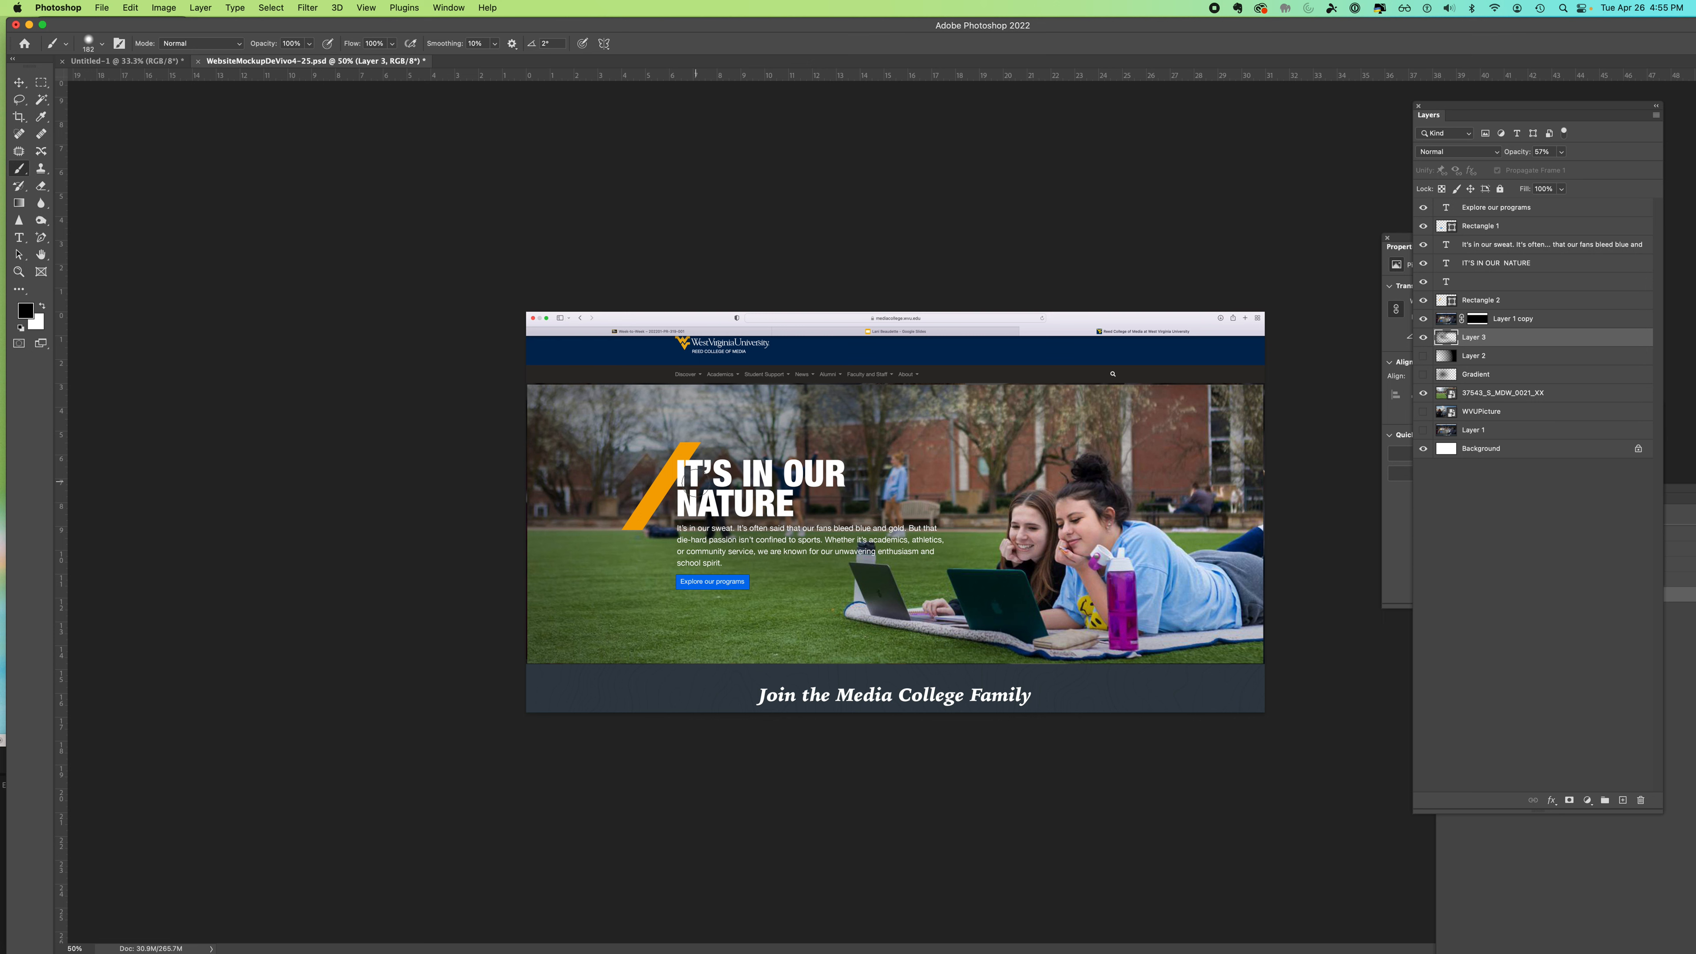
pyautogui.moveTo(745, 551)
pyautogui.mouseDown()
pyautogui.moveTo(749, 591)
pyautogui.moveTo(670, 538)
pyautogui.moveTo(886, 543)
pyautogui.moveTo(828, 551)
pyautogui.moveTo(841, 521)
pyautogui.moveTo(820, 526)
pyautogui.moveTo(811, 476)
pyautogui.mouseUp()
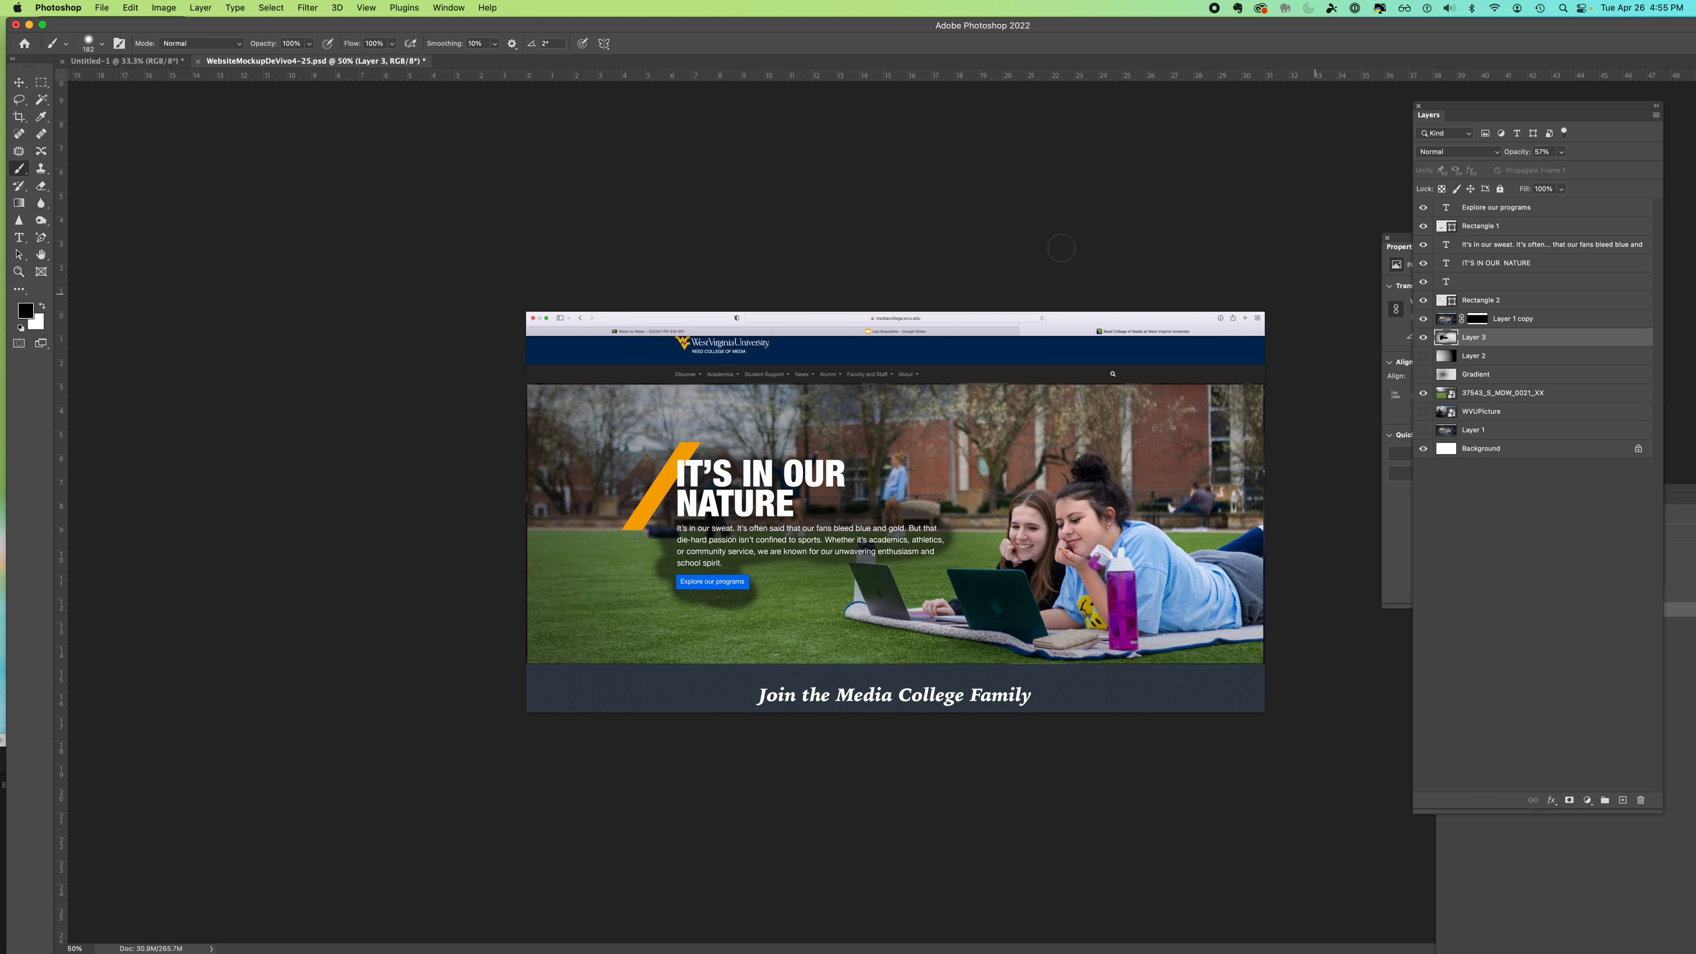
# Step: Apply a Gaussian Blur with a radius of about 764.8 pixels to Layer 3
pyautogui.click(307, 7)
pyautogui.moveTo(314, 178)
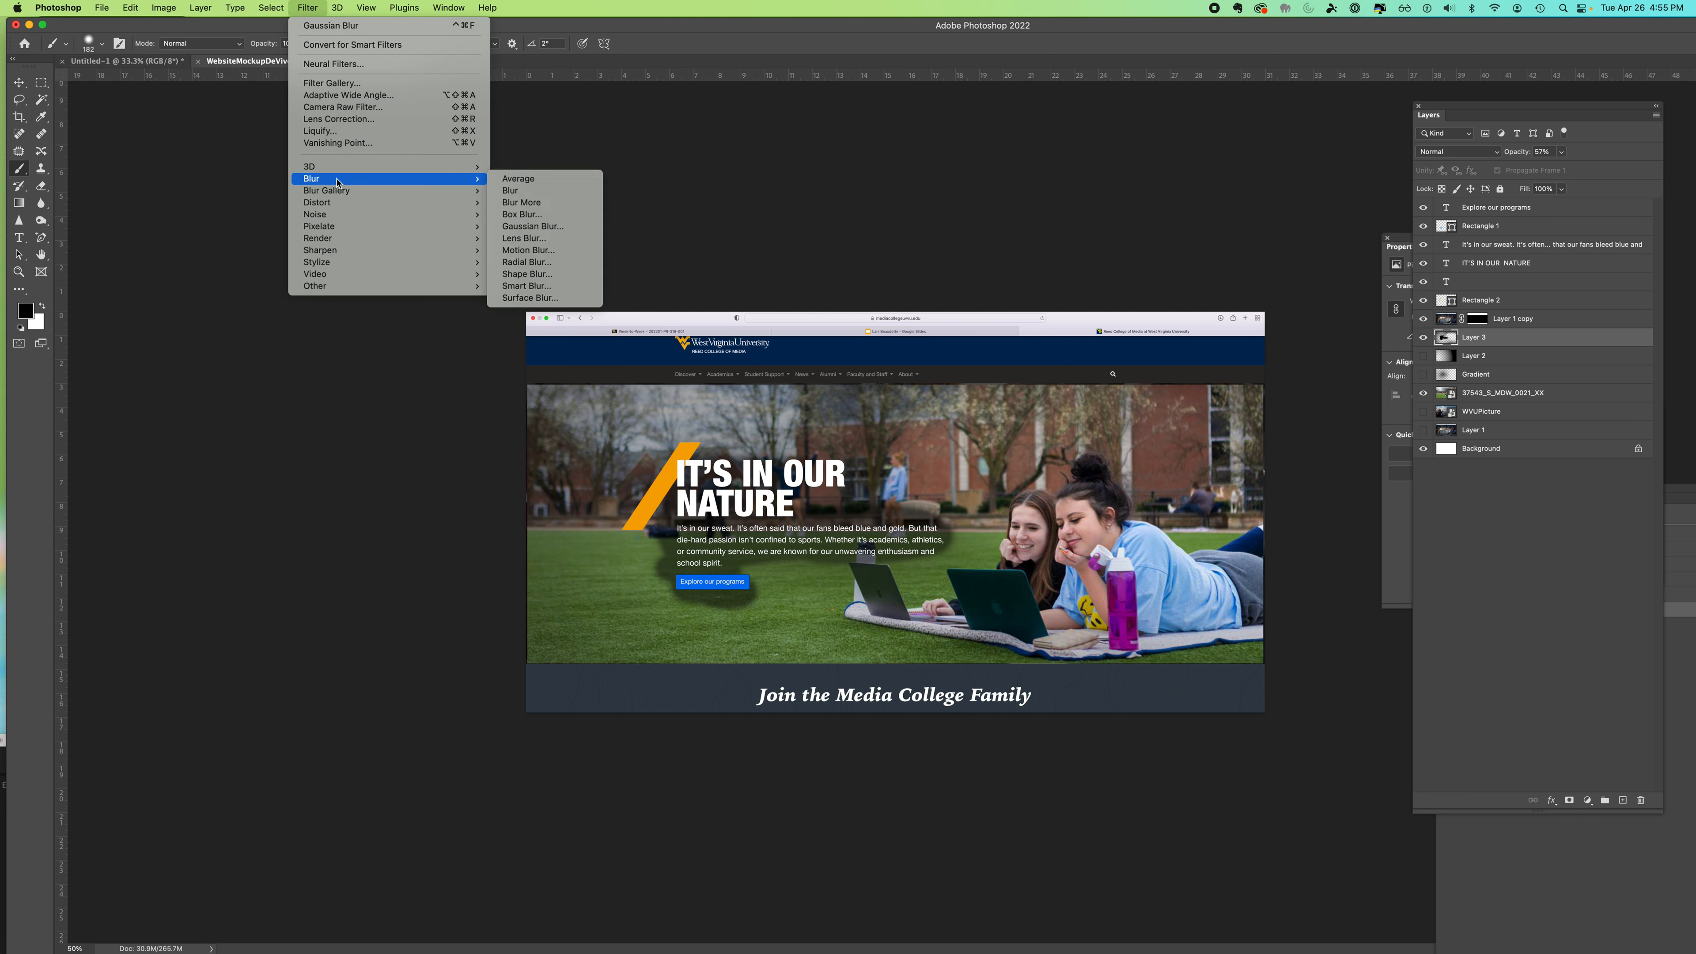
pyautogui.click(555, 225)
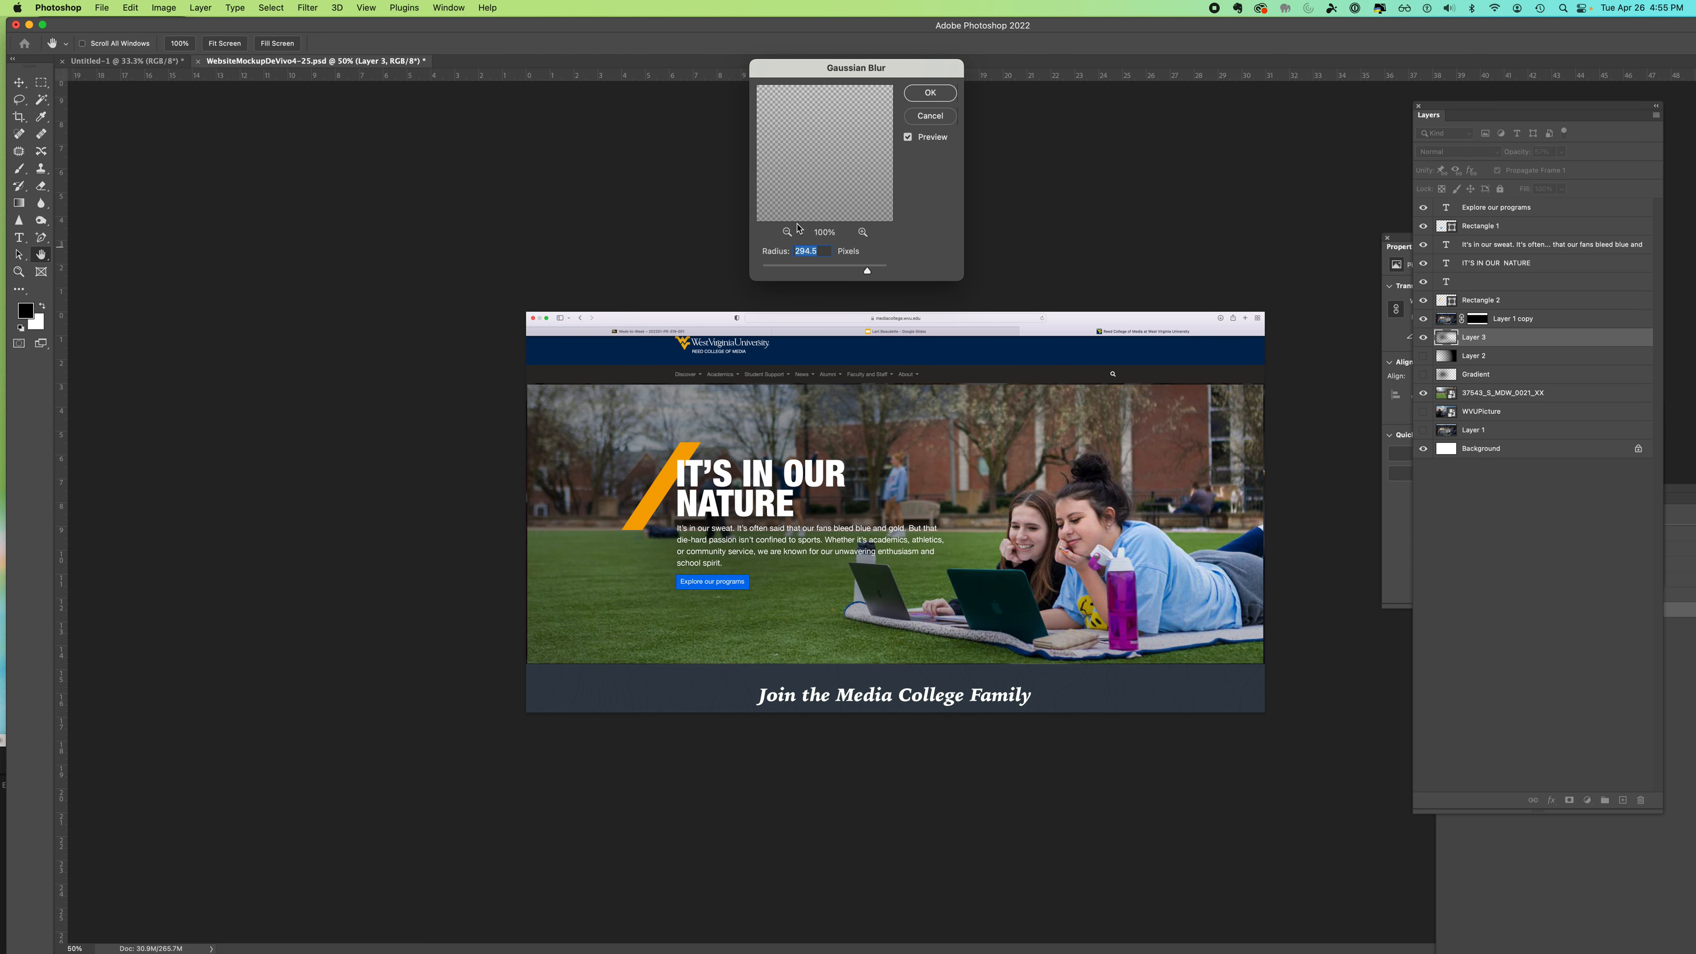
pyautogui.moveTo(857, 275); pyautogui.dragTo(881, 272)
pyautogui.click(929, 93)
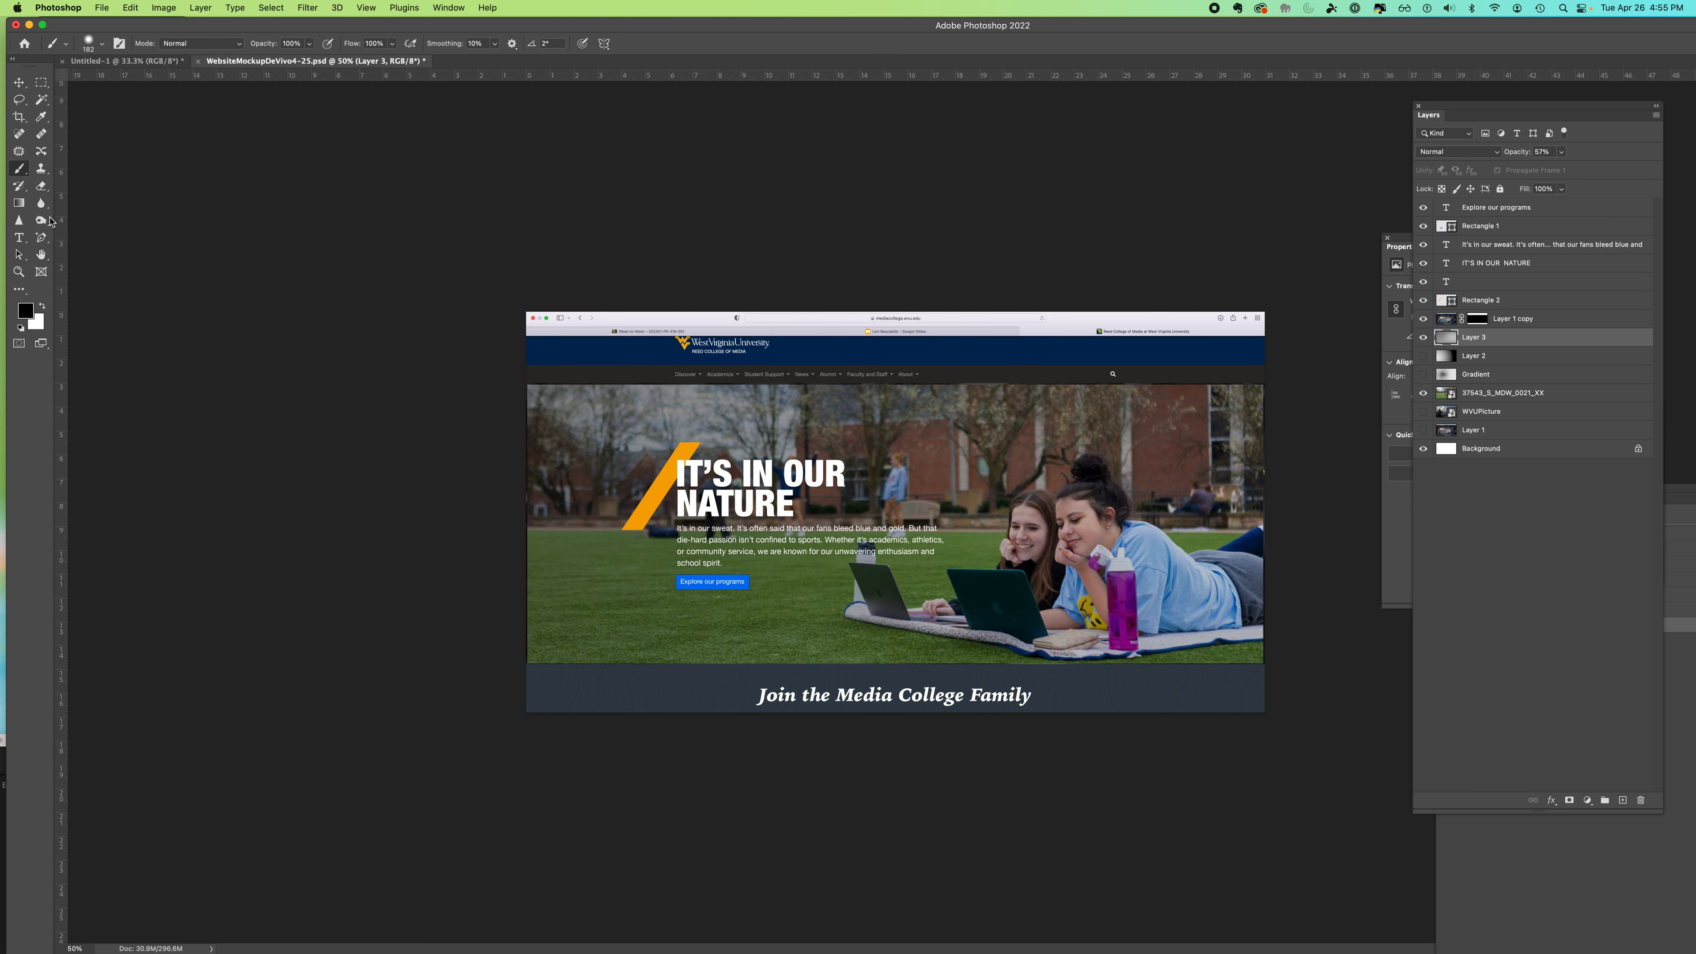
# Step: Erase Layer 3's shading over the two women and soften it with a Gaussian Blur of about 73.7 pixels
pyautogui.click(41, 185)
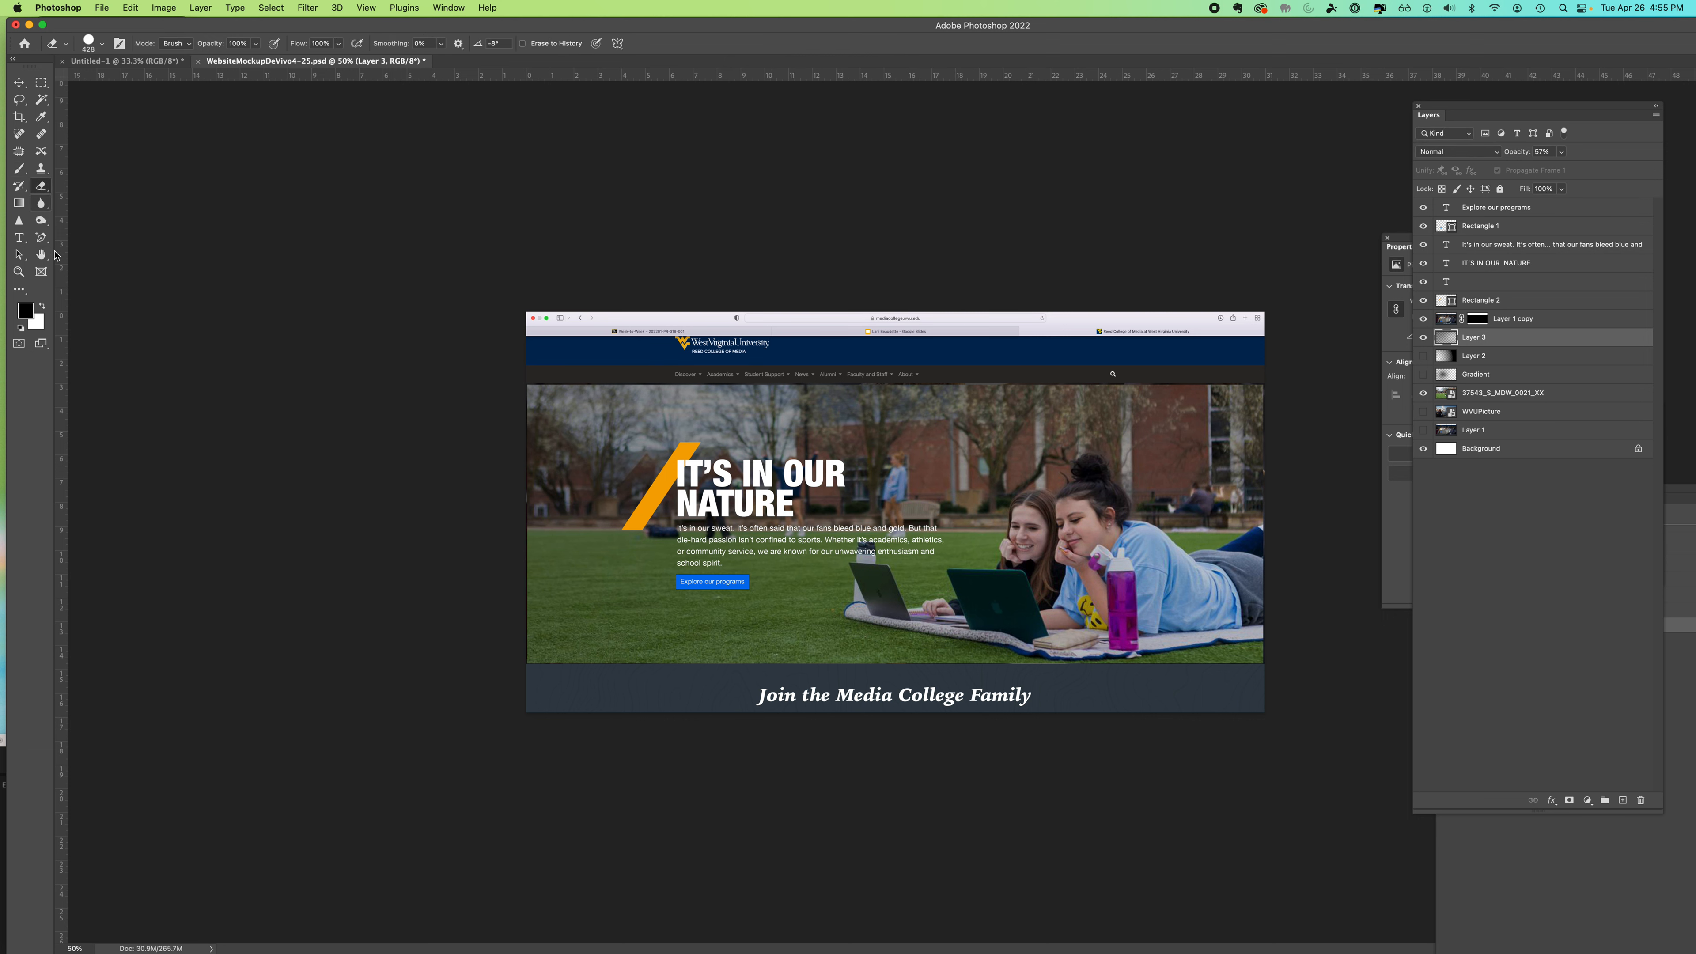
pyautogui.moveTo(1047, 526)
pyautogui.mouseDown()
pyautogui.moveTo(1012, 577)
pyautogui.moveTo(1010, 549)
pyautogui.moveTo(1018, 574)
pyautogui.moveTo(910, 607)
pyautogui.moveTo(1023, 607)
pyautogui.moveTo(1031, 540)
pyautogui.moveTo(1061, 583)
pyautogui.moveTo(1112, 550)
pyautogui.moveTo(1116, 483)
pyautogui.moveTo(1011, 505)
pyautogui.moveTo(1081, 573)
pyautogui.moveTo(1144, 496)
pyautogui.moveTo(1022, 513)
pyautogui.moveTo(1049, 589)
pyautogui.moveTo(1138, 561)
pyautogui.moveTo(1103, 504)
pyautogui.moveTo(1027, 522)
pyautogui.moveTo(1105, 523)
pyautogui.mouseUp()
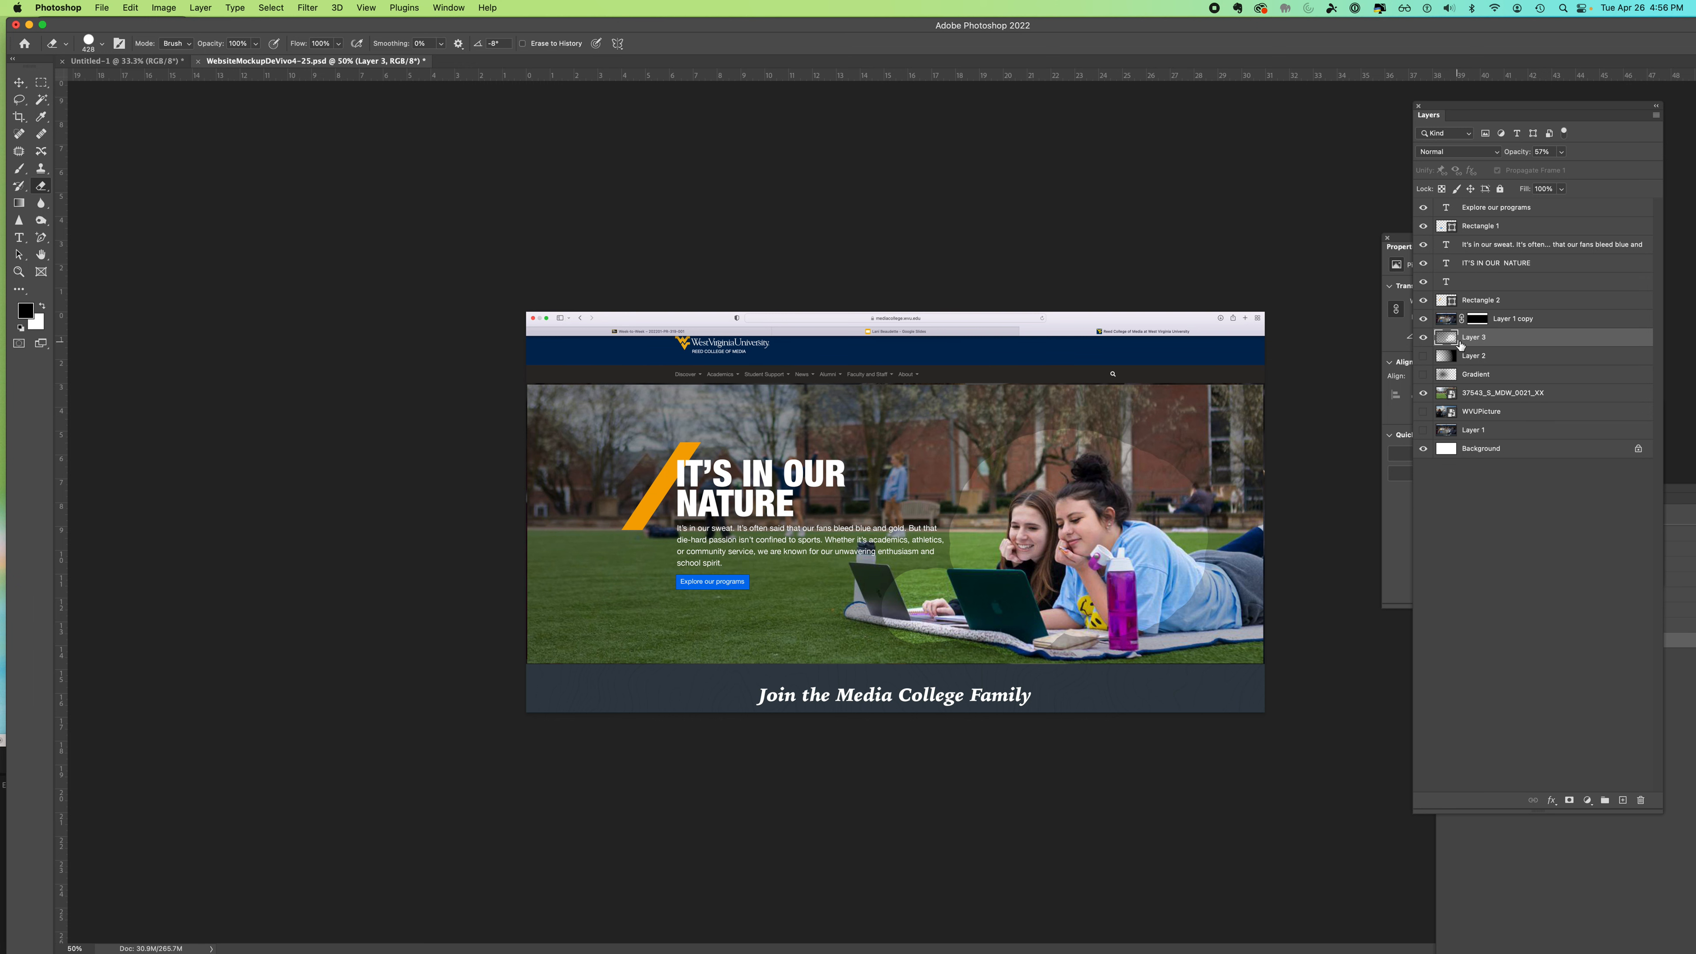
pyautogui.click(307, 8)
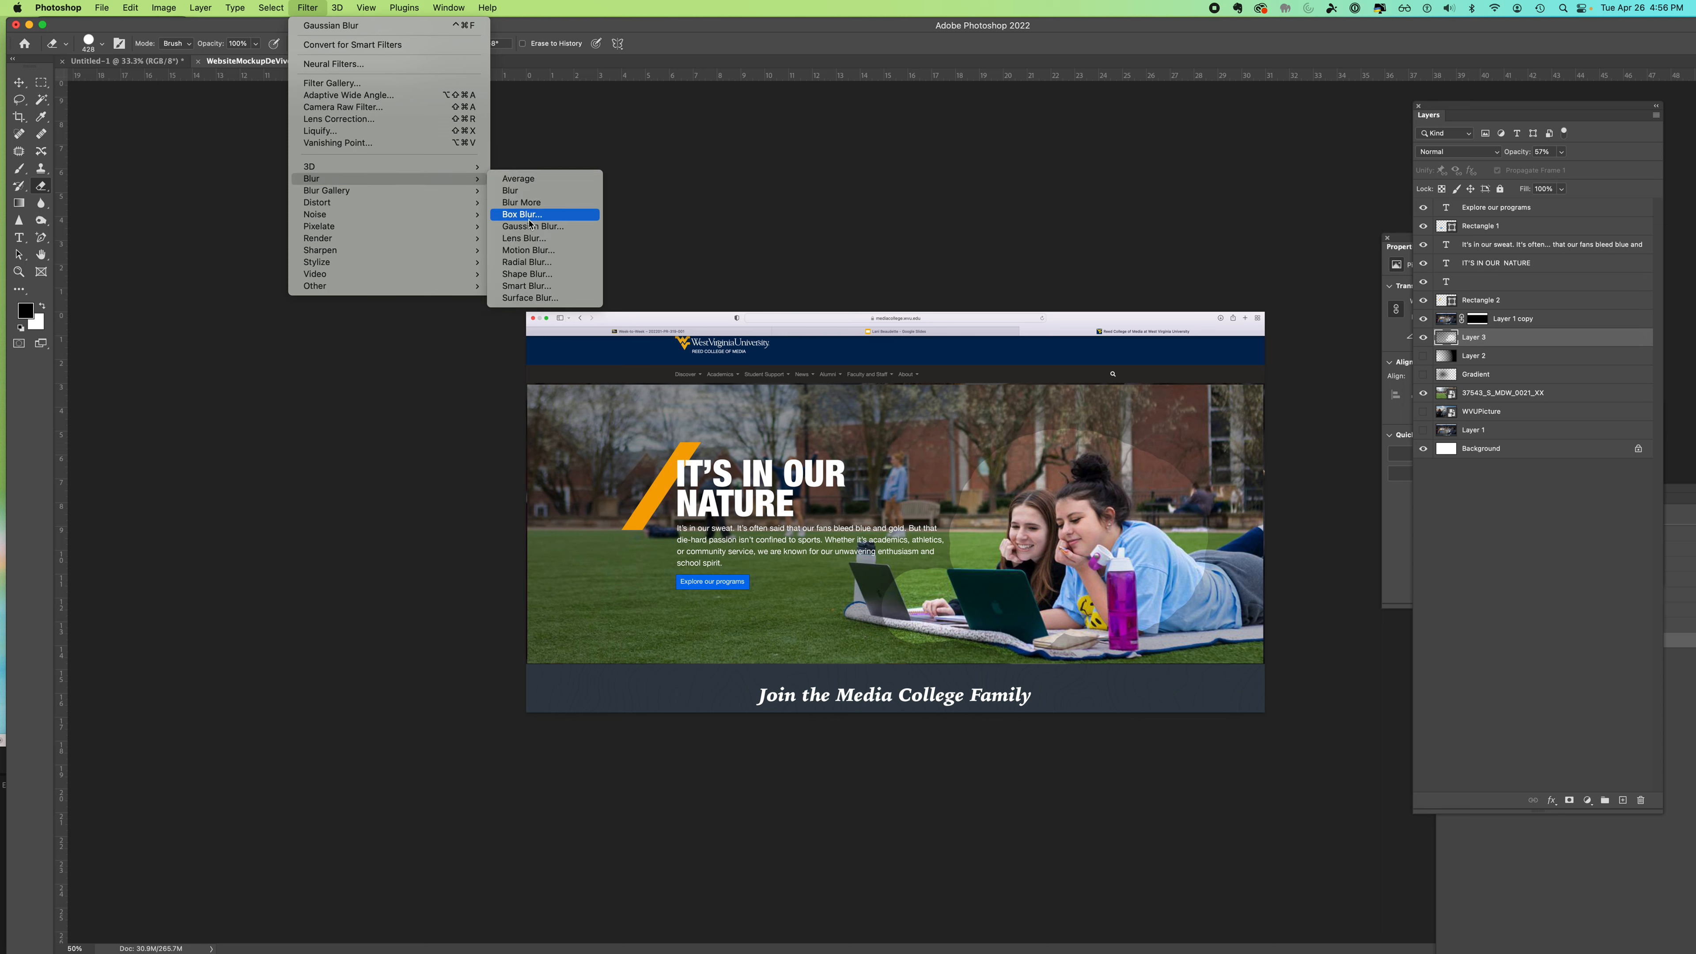
pyautogui.click(527, 227)
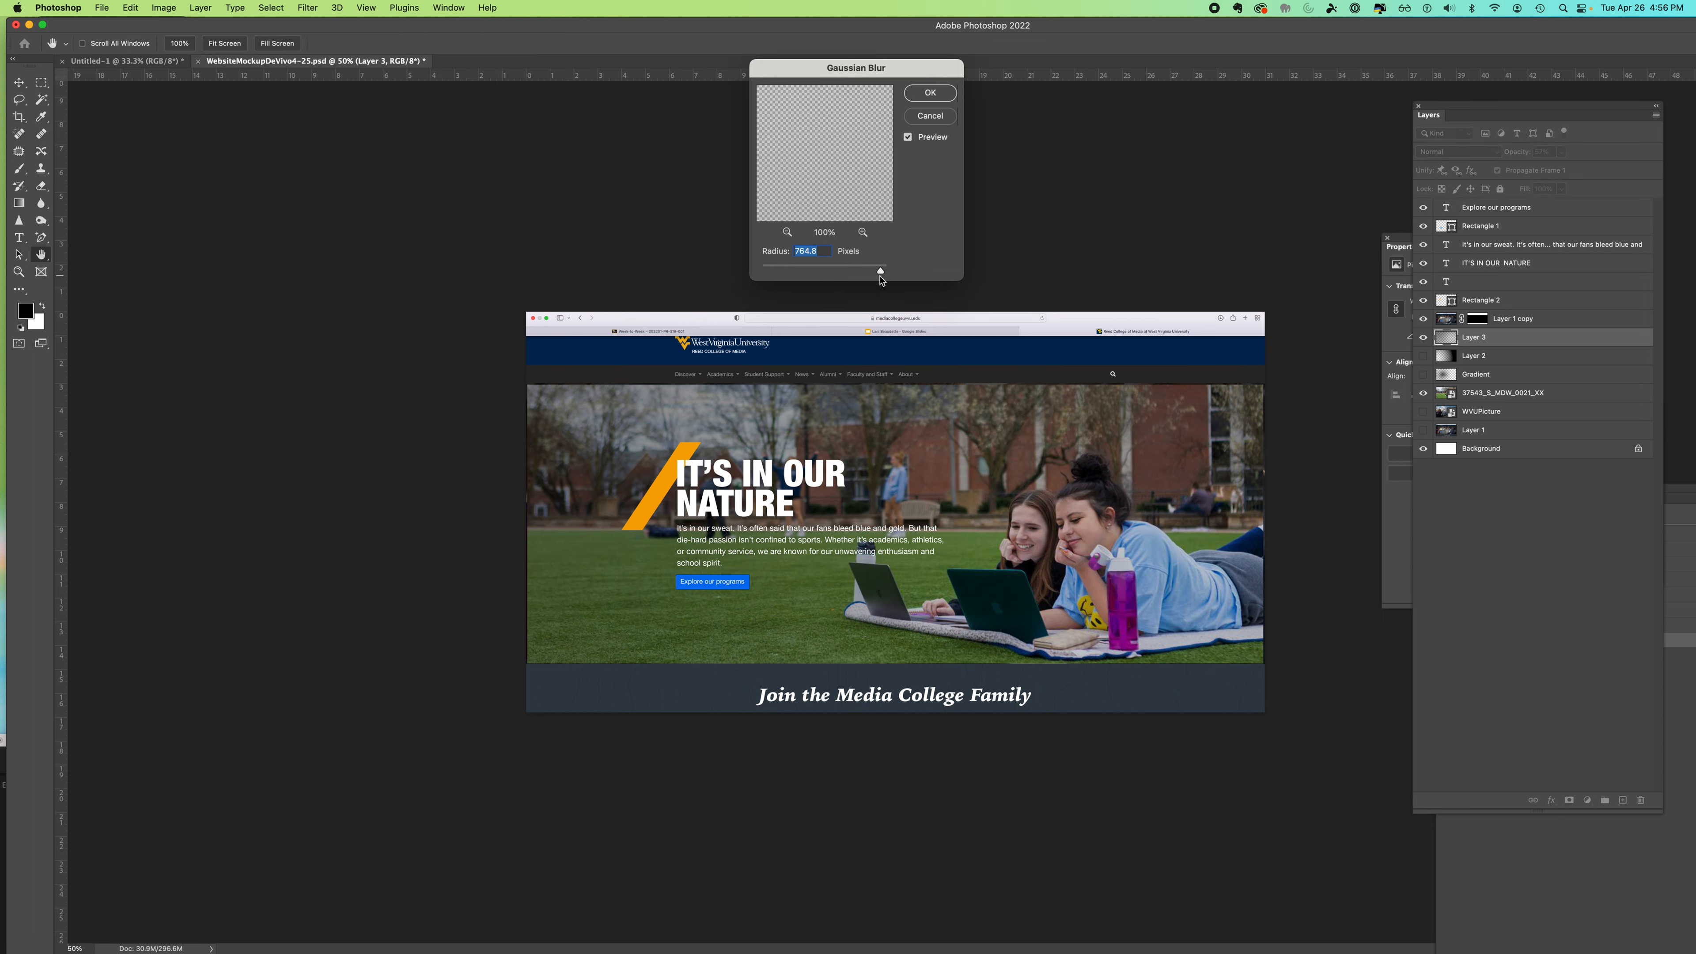
pyautogui.moveTo(880, 271); pyautogui.dragTo(836, 277)
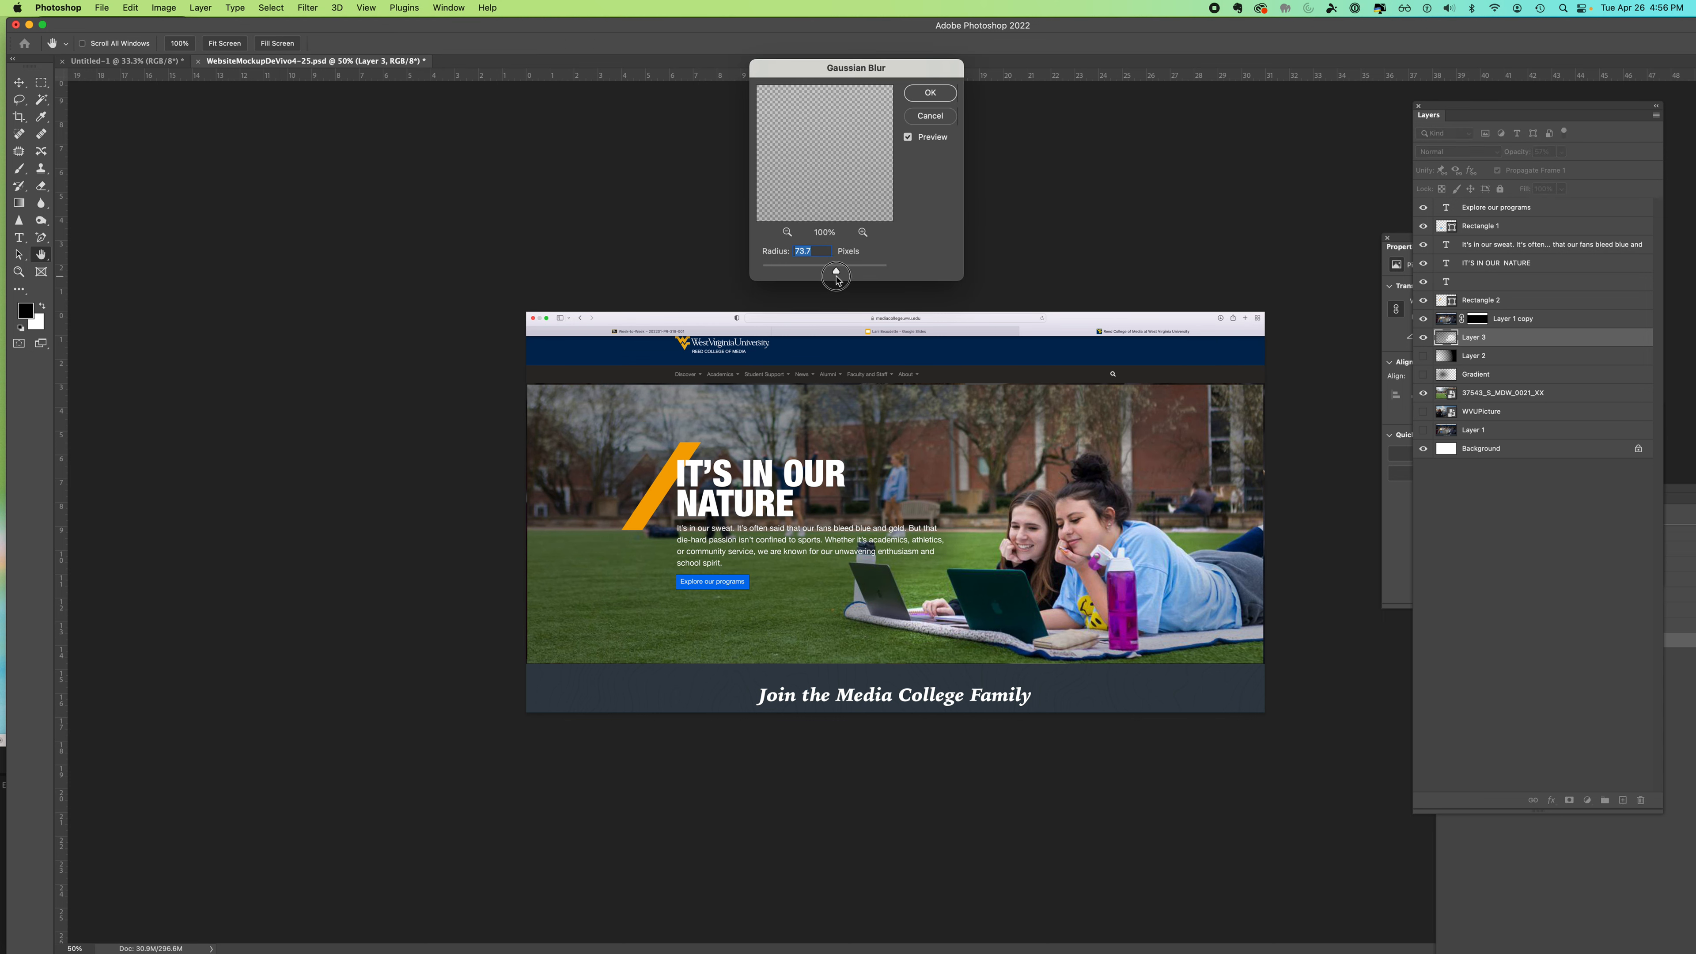
pyautogui.click(930, 92)
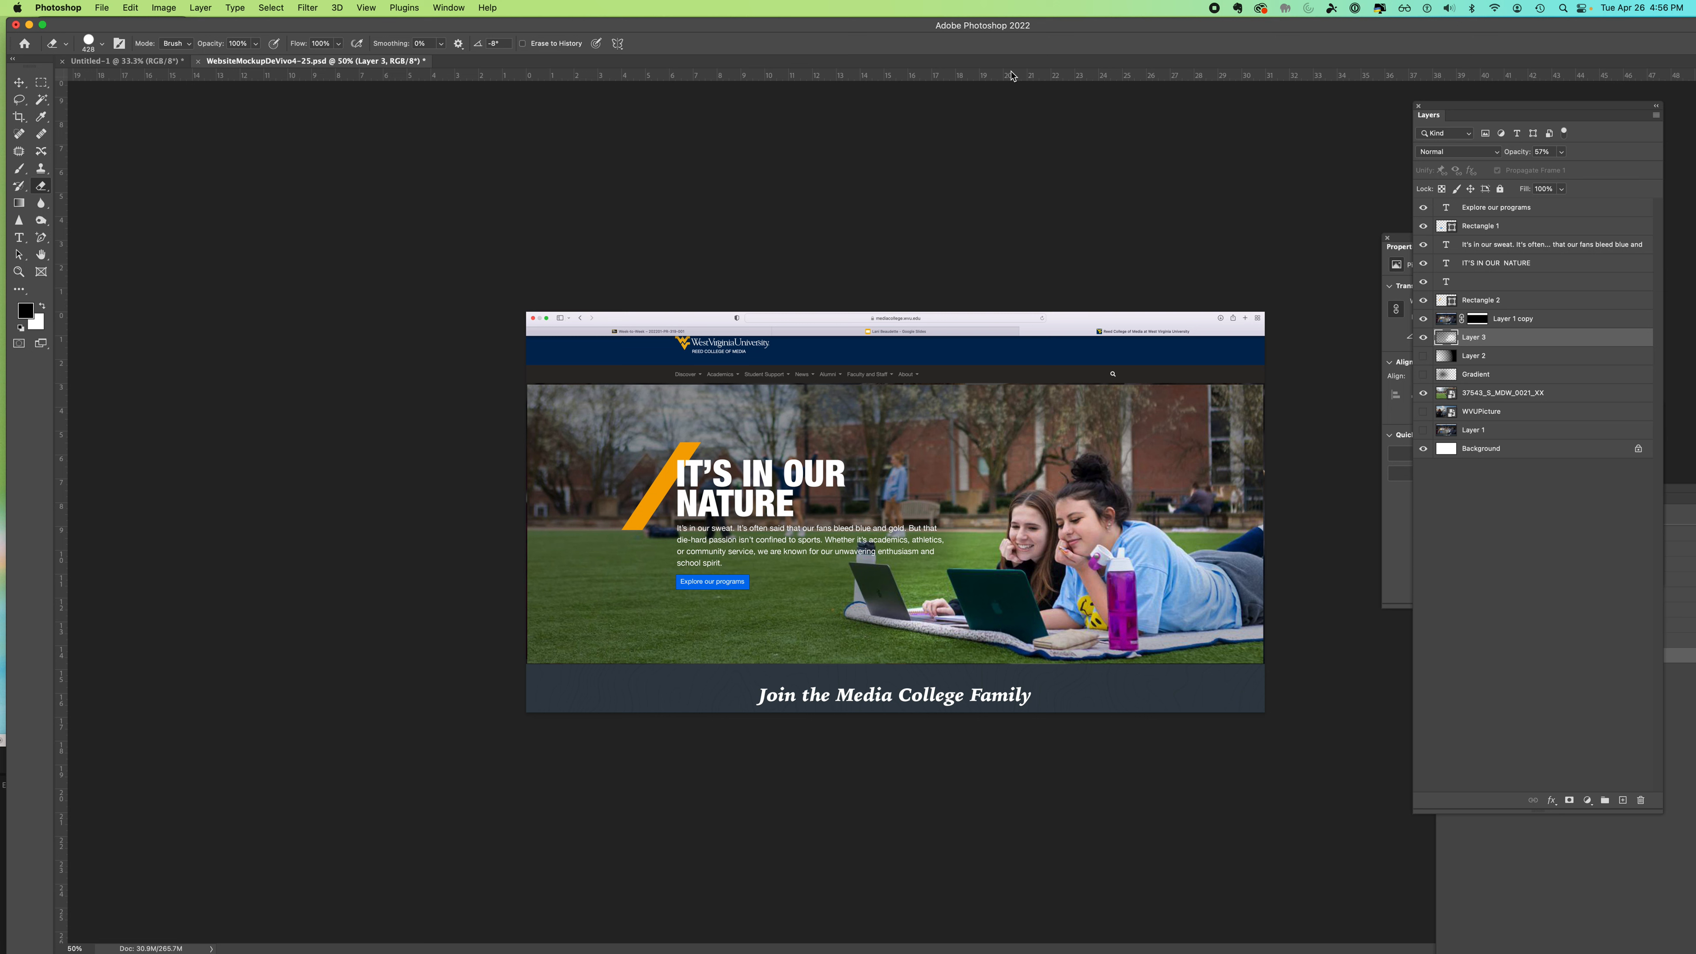
# Step: Switch to the blank Untitled-1 document and check its canvas size
pyautogui.click(133, 64)
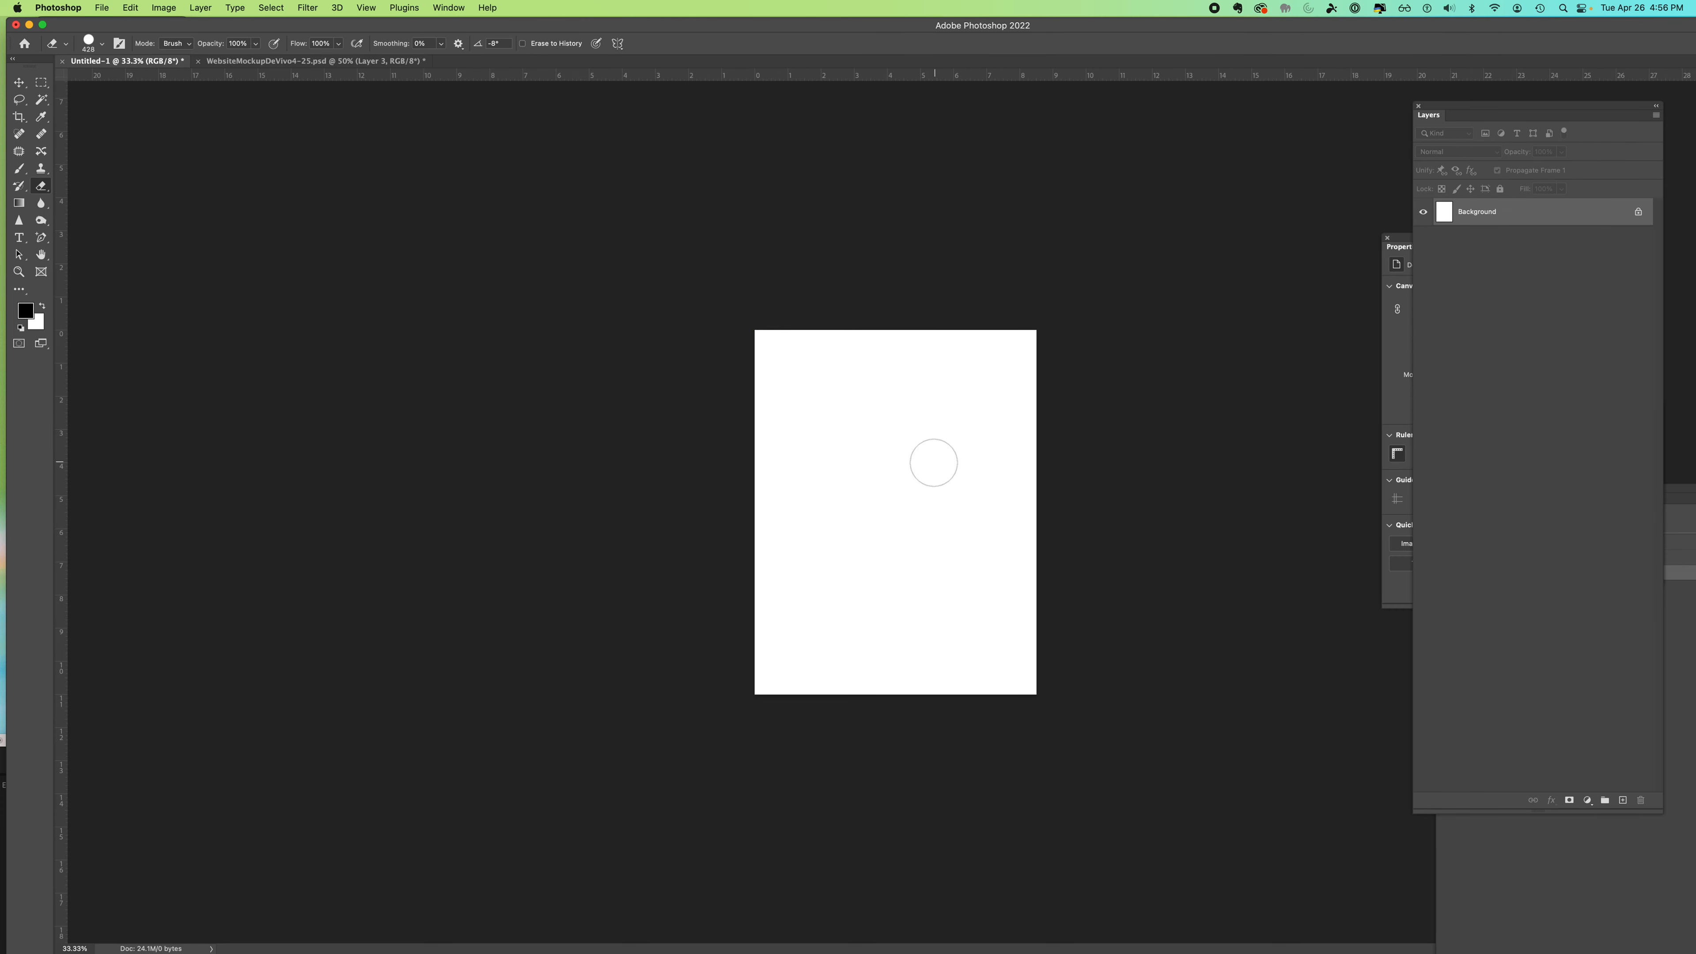
pyautogui.click(163, 8)
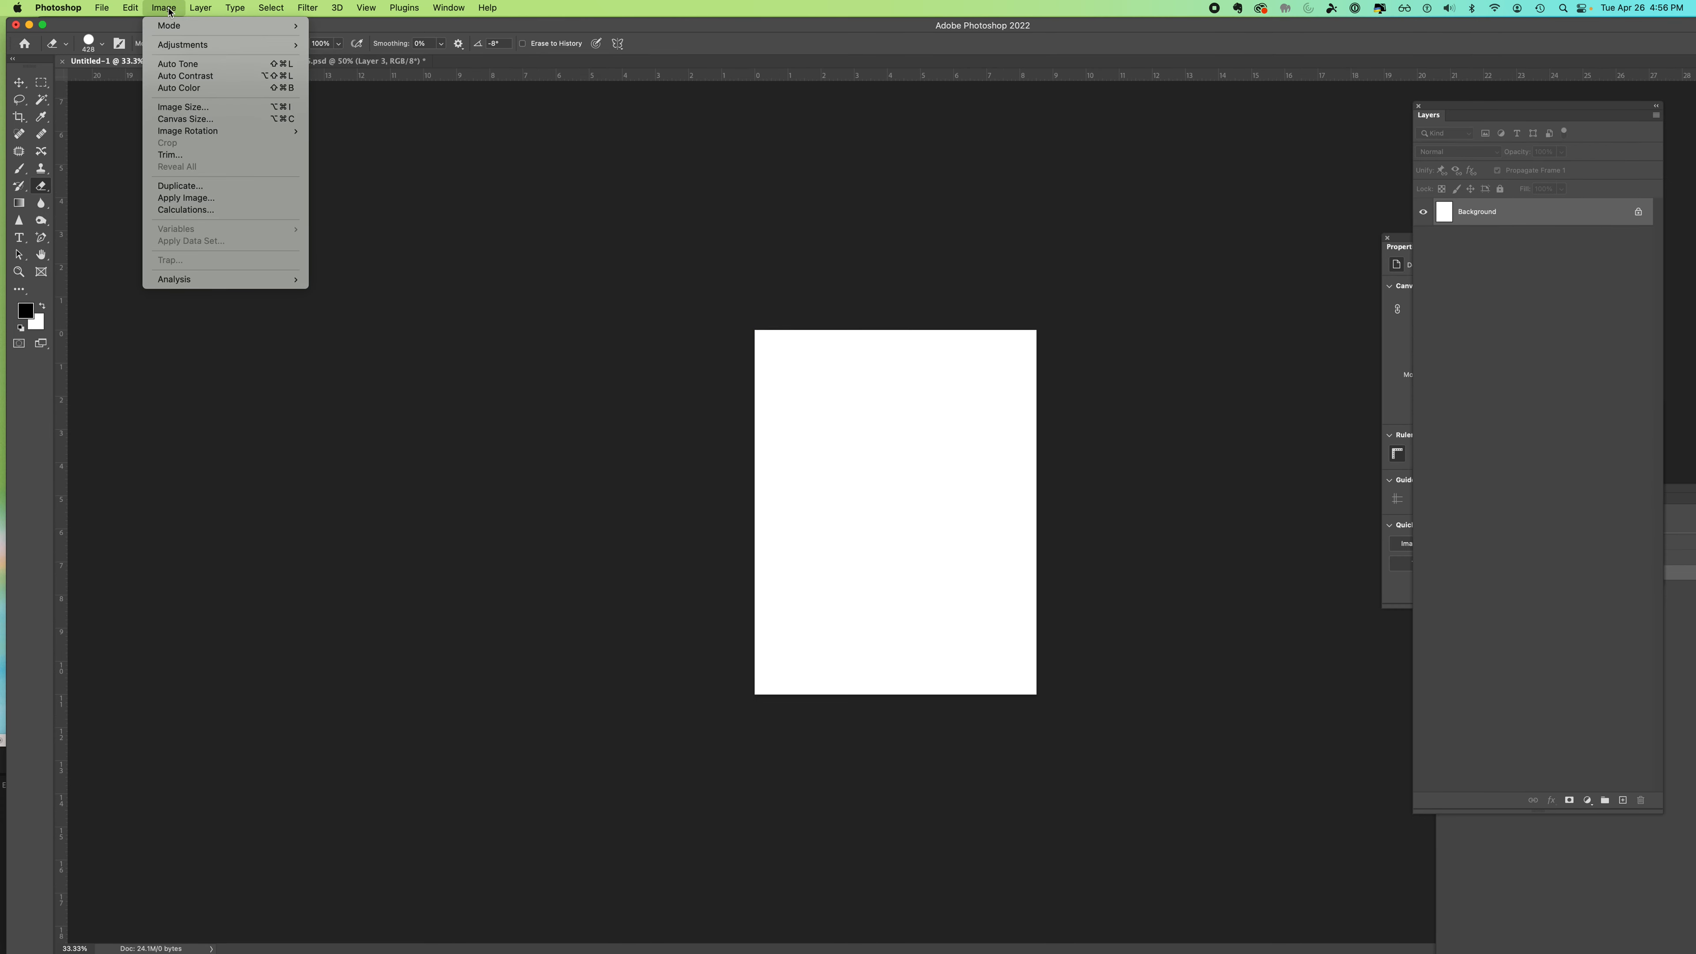
pyautogui.click(185, 120)
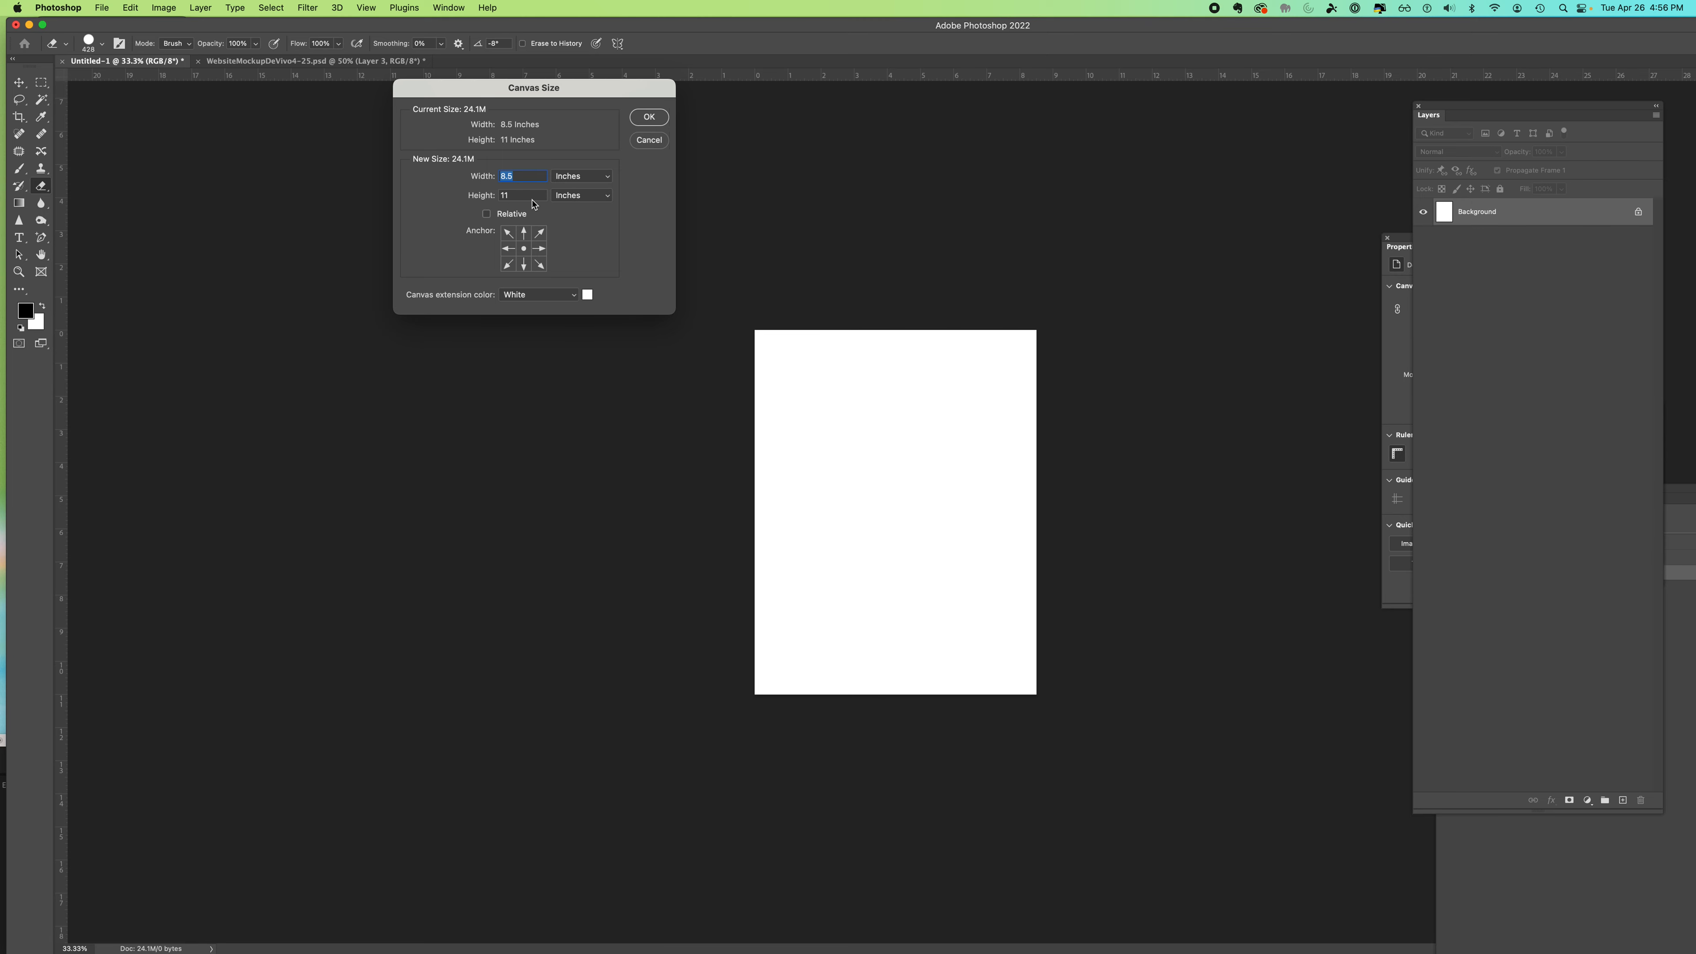
pyautogui.click(649, 117)
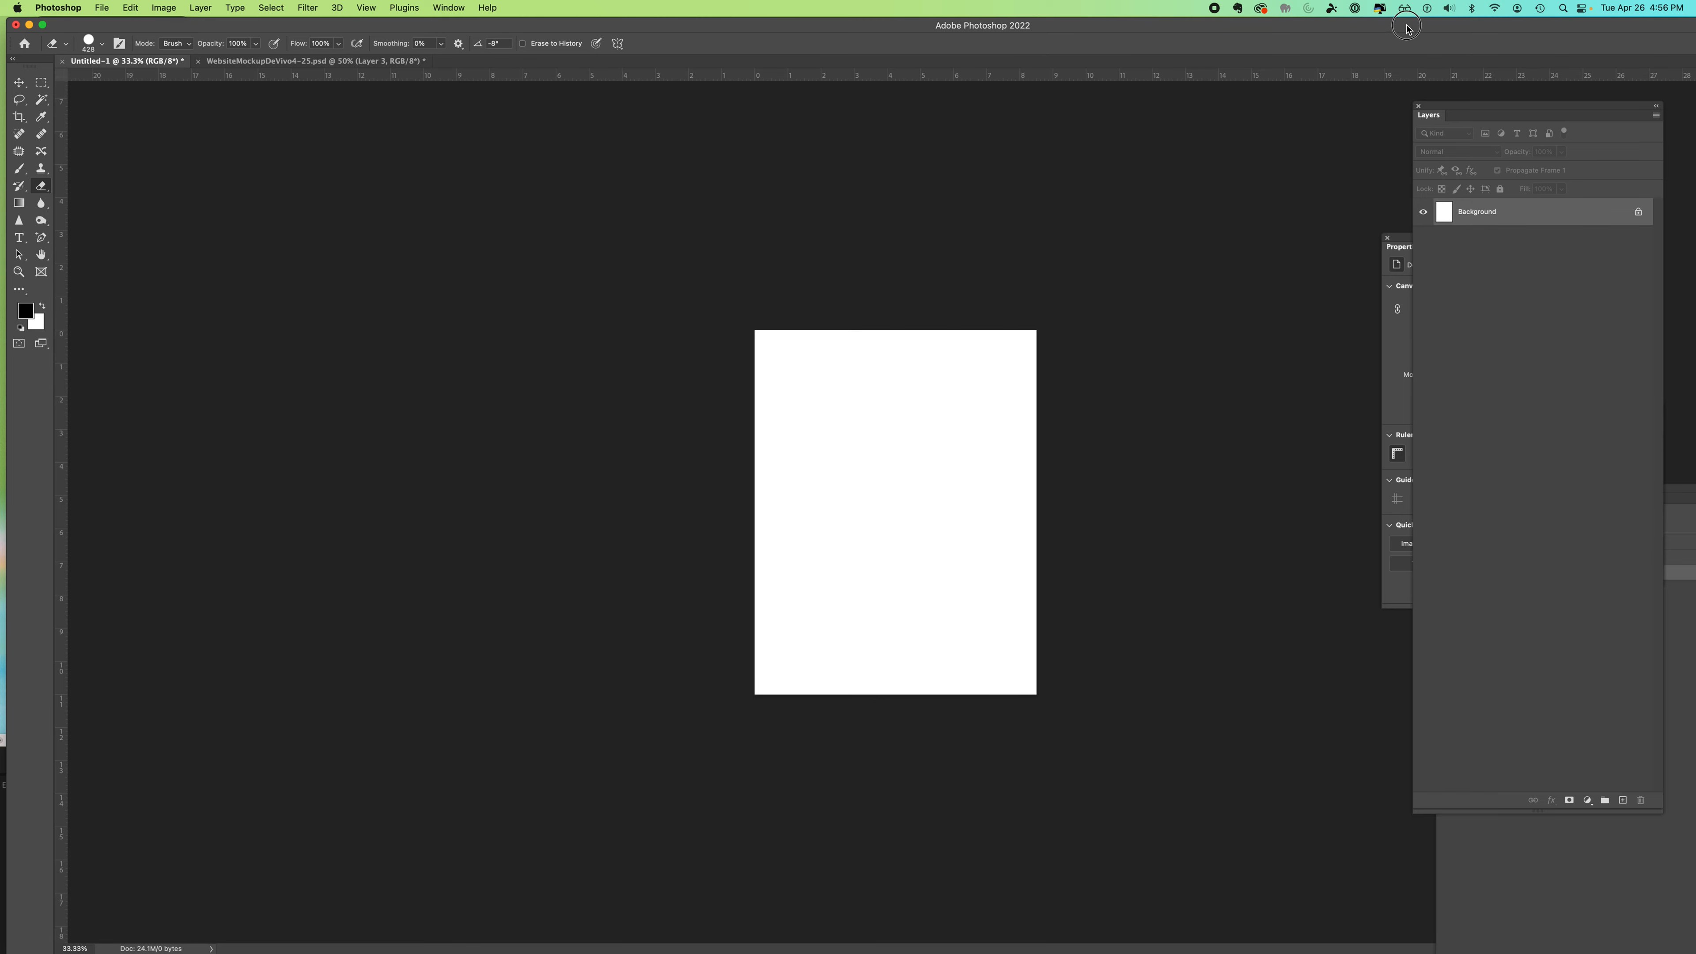
# Step: Place the 37543_S_MDW_0021_XX photo from its folder onto the blank page
pyautogui.moveTo(1406, 27); pyautogui.dragTo(1375, 108)
pyautogui.moveTo(1585, 95); pyautogui.dragTo(875, 516)
pyautogui.moveTo(601, 105); pyautogui.dragTo(629, 24)
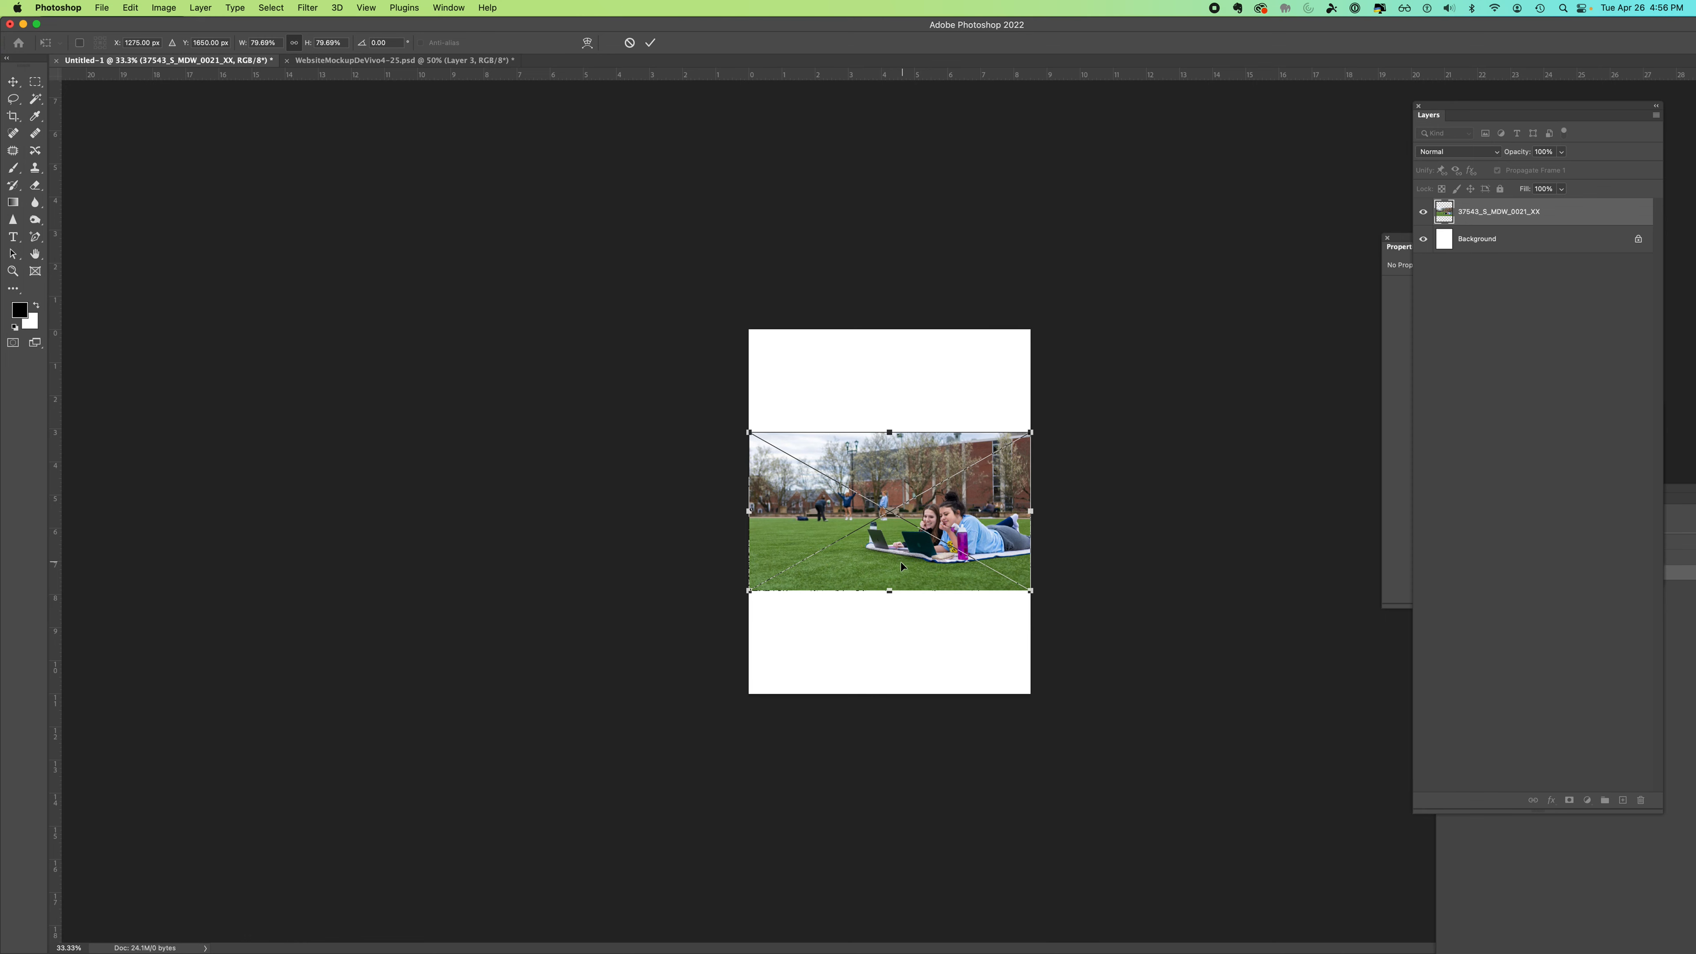
# Step: Enlarge the placed photo to about 156% and position it so the two women fill the lower part of the page
pyautogui.moveTo(1031, 432); pyautogui.dragTo(1265, 277)
pyautogui.moveTo(980, 498); pyautogui.dragTo(744, 631)
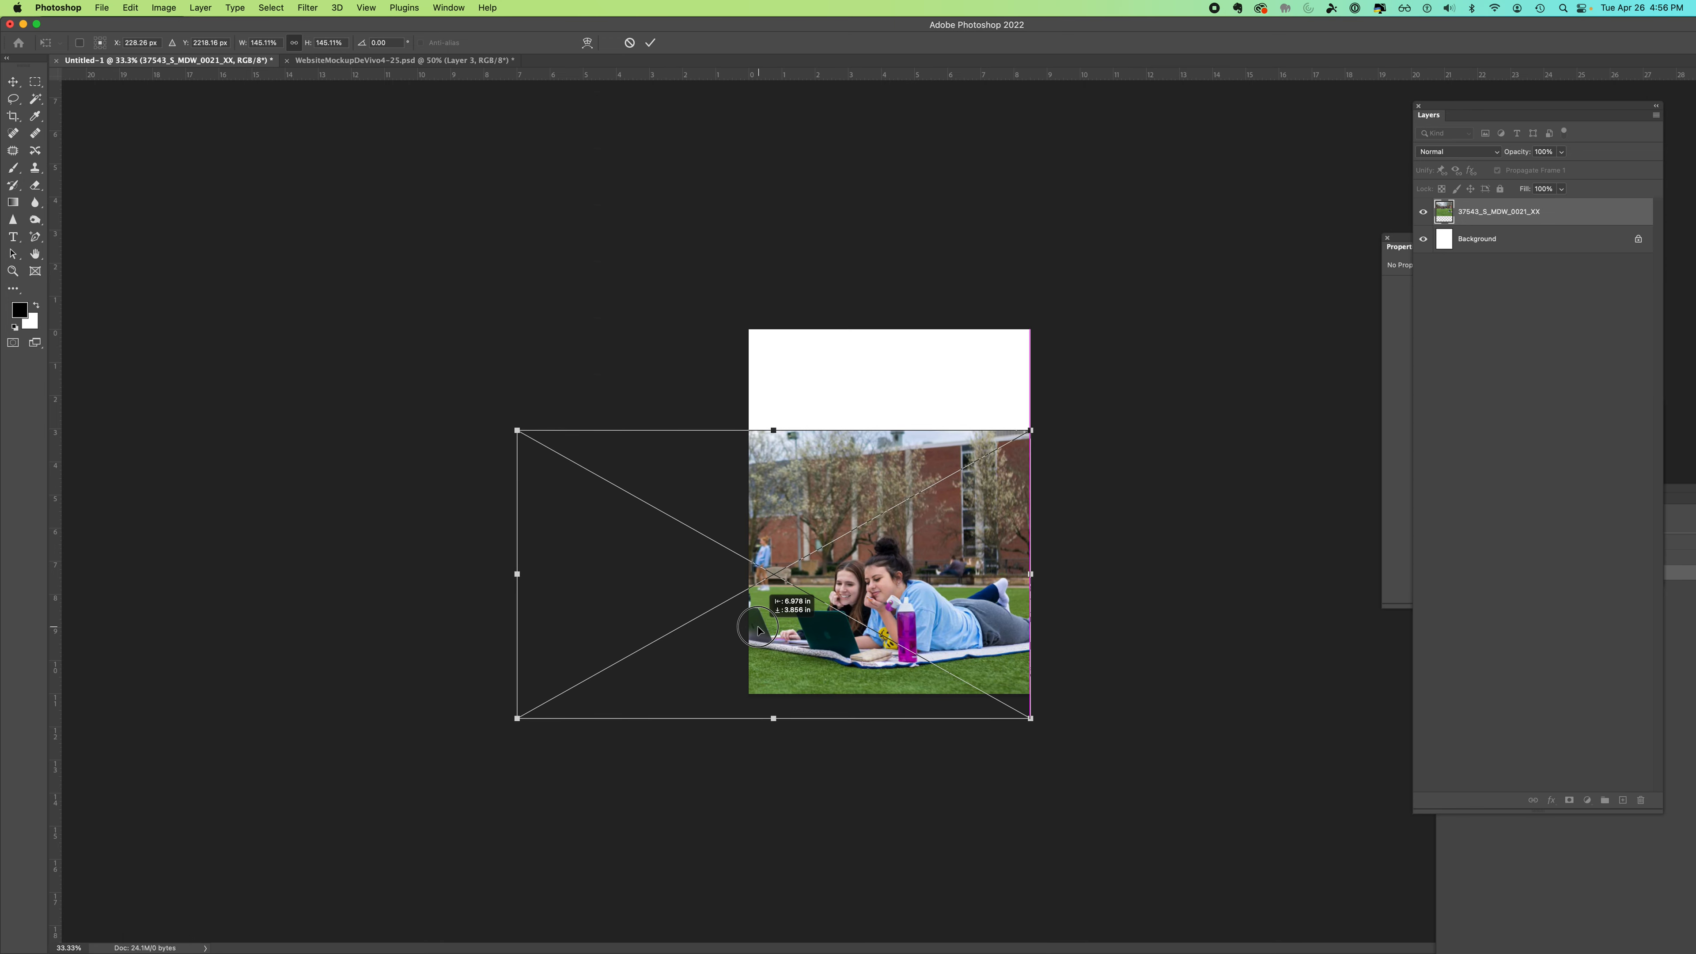
pyautogui.moveTo(1029, 431); pyautogui.dragTo(1067, 408)
pyautogui.moveTo(960, 547); pyautogui.dragTo(944, 556)
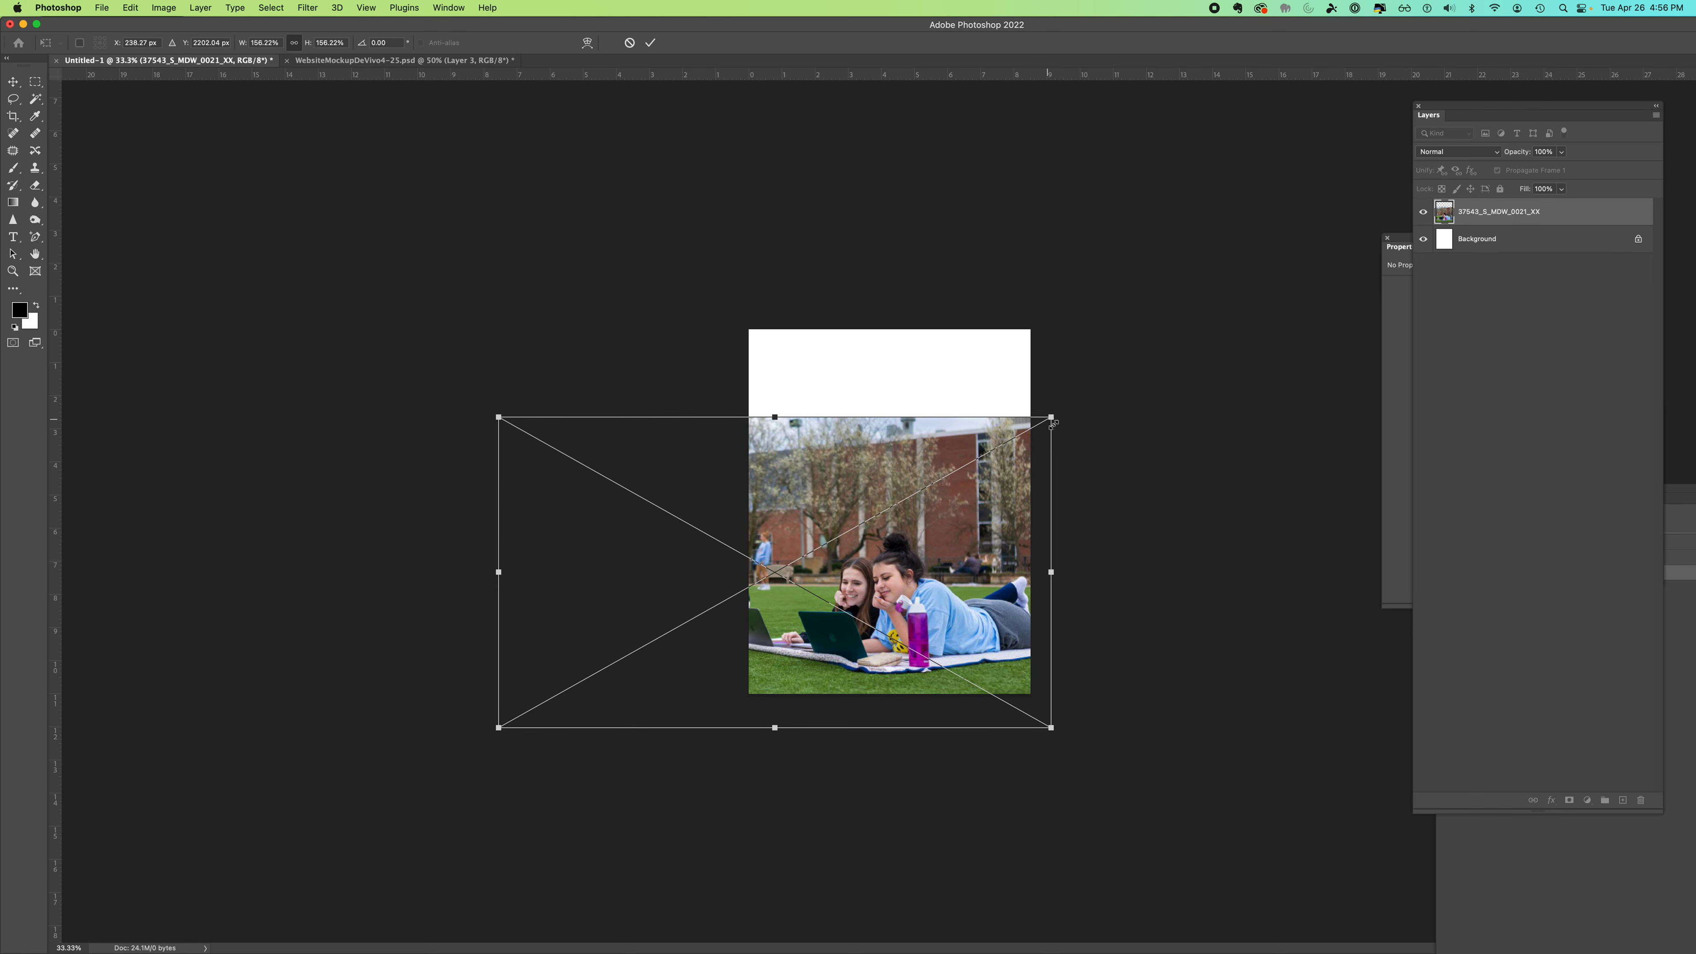
pyautogui.click(652, 37)
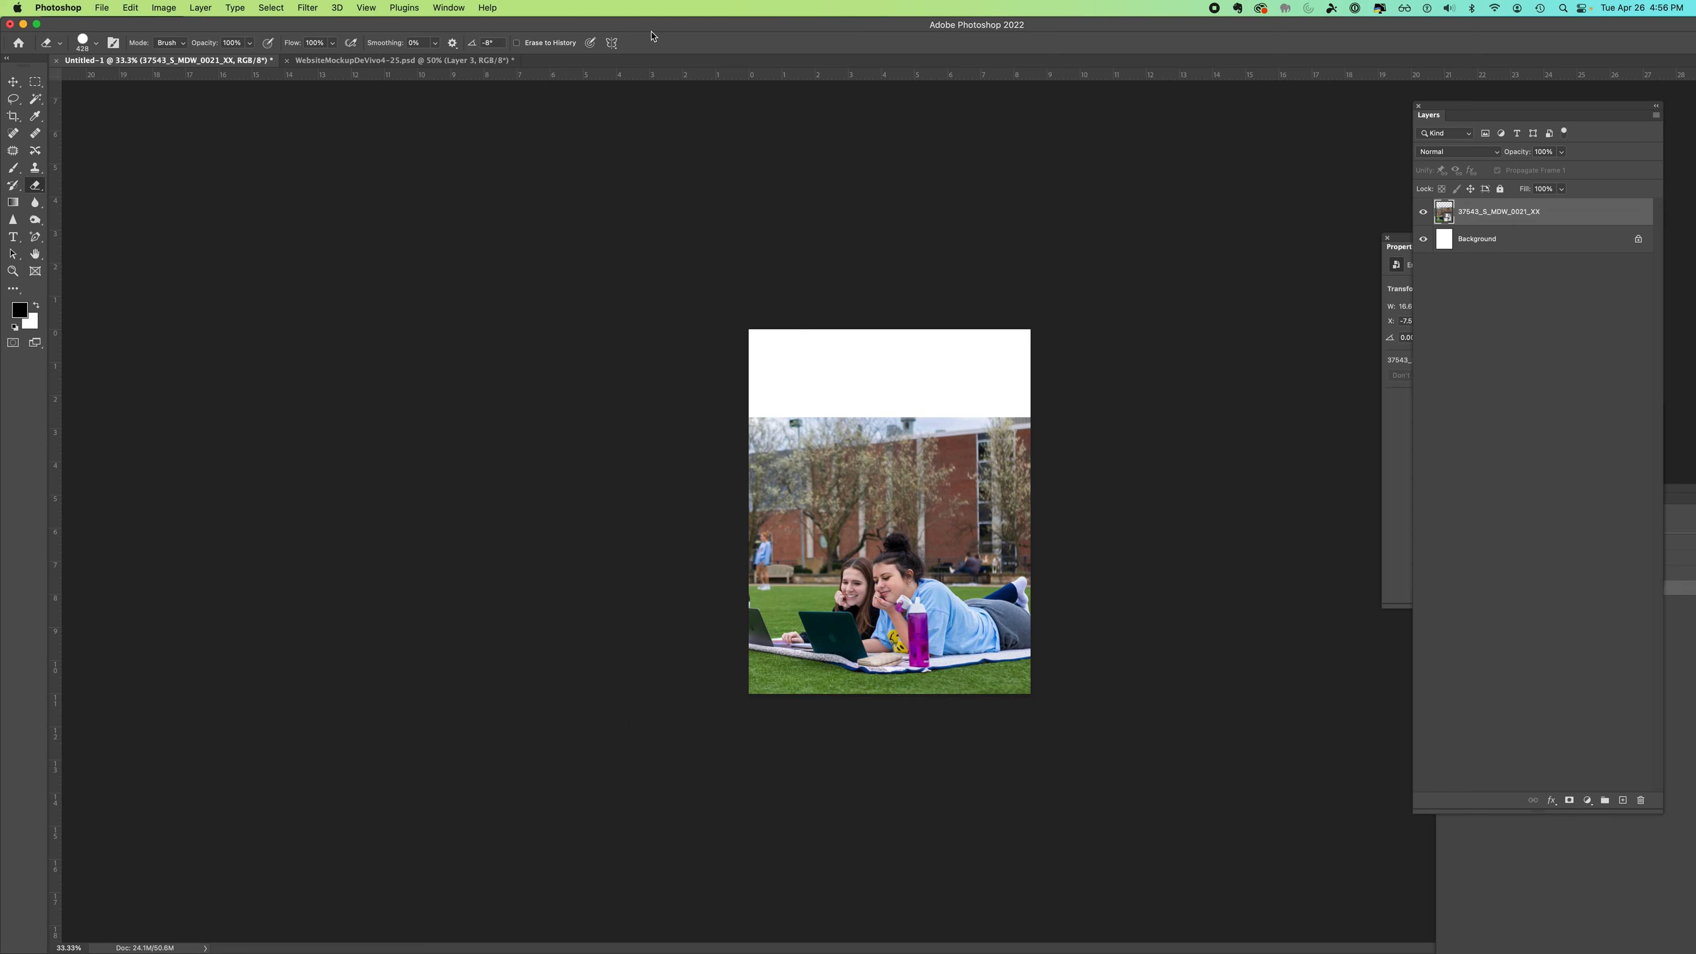
pyautogui.click(13, 82)
pyautogui.moveTo(845, 524); pyautogui.dragTo(839, 524)
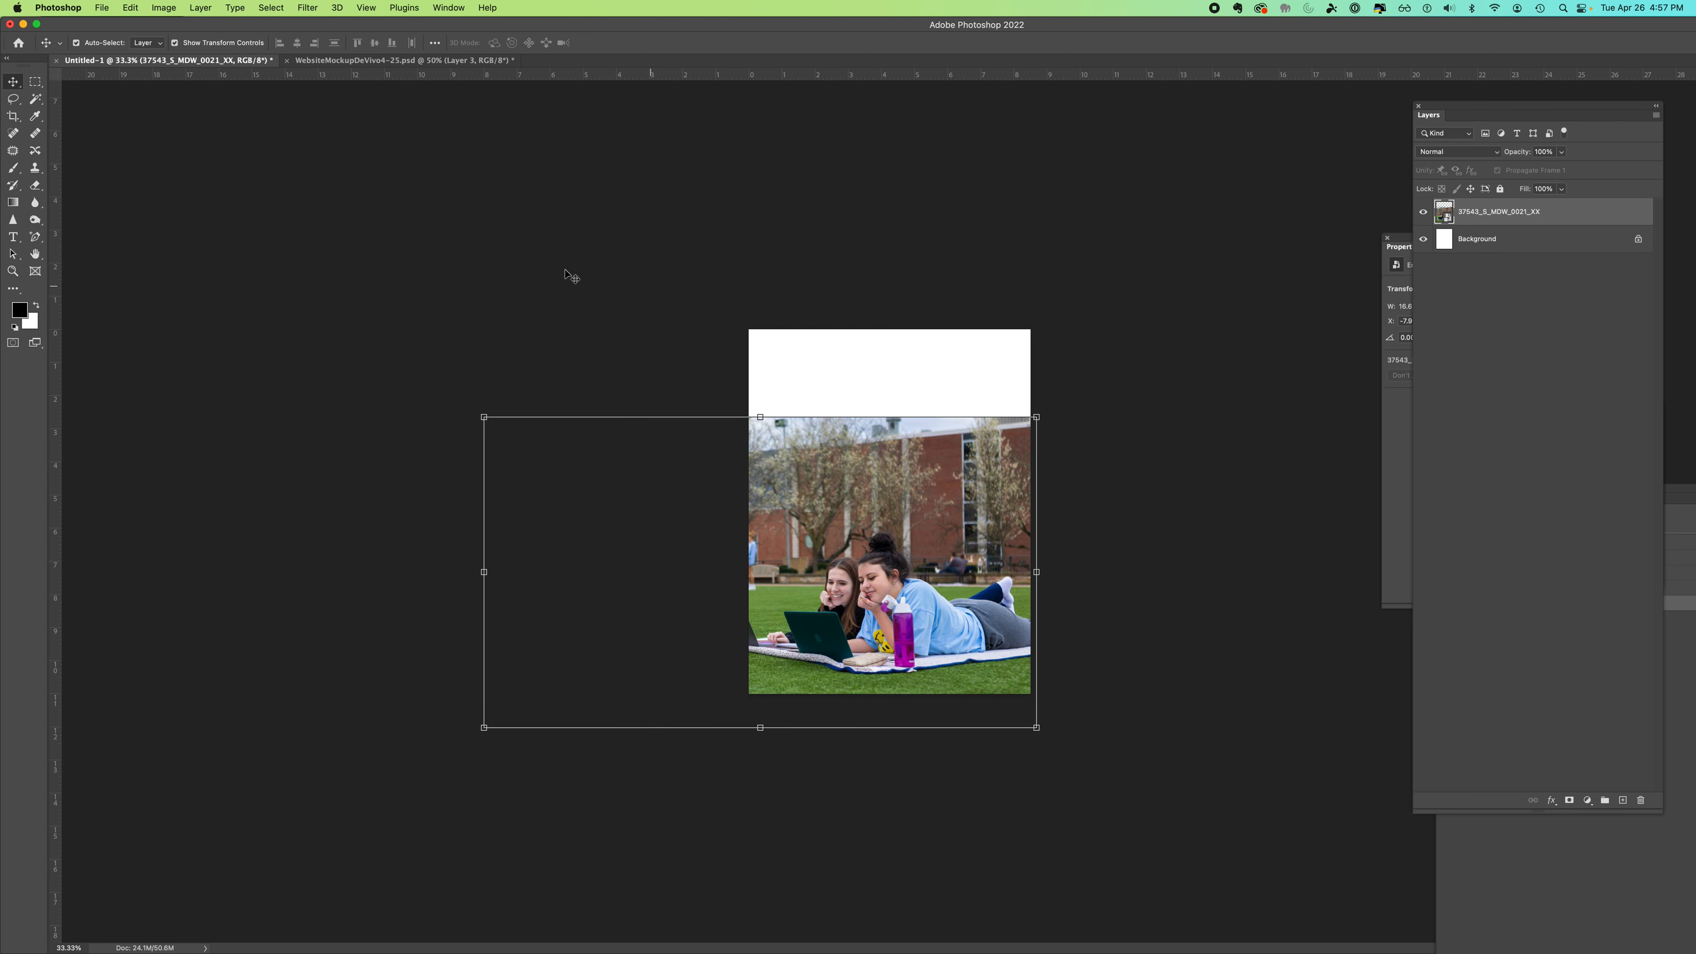
# Step: Try to reframe the page with the Crop tool
pyautogui.click(15, 119)
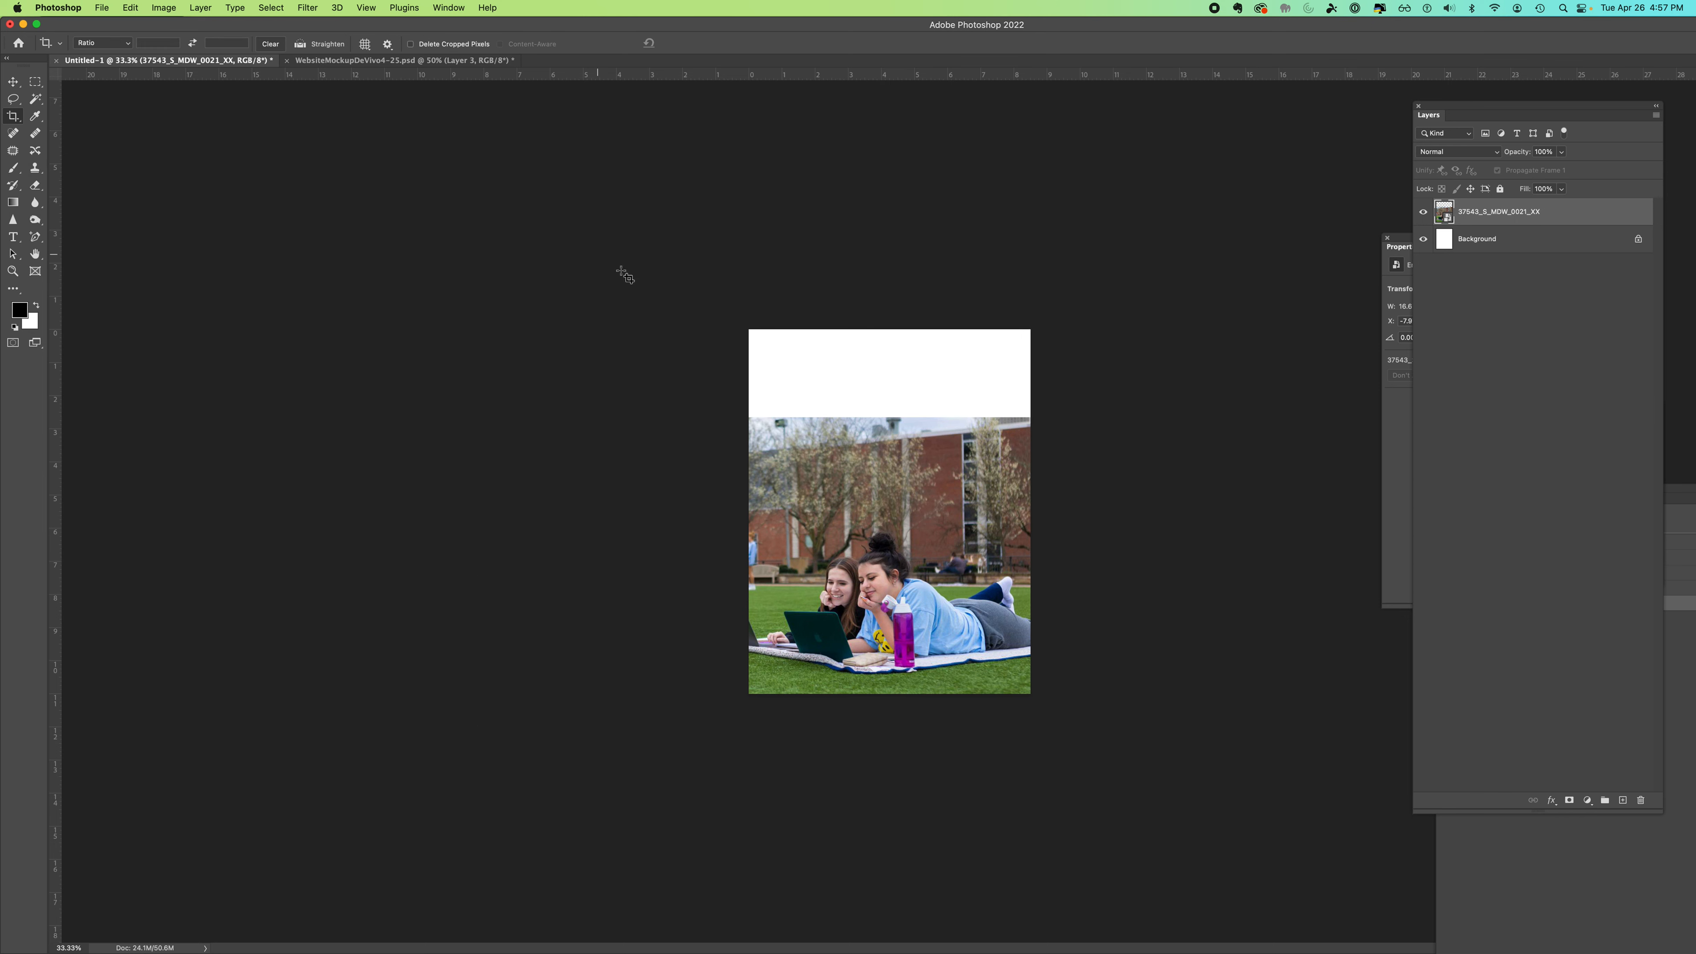
pyautogui.moveTo(748, 330); pyautogui.dragTo(1117, 722)
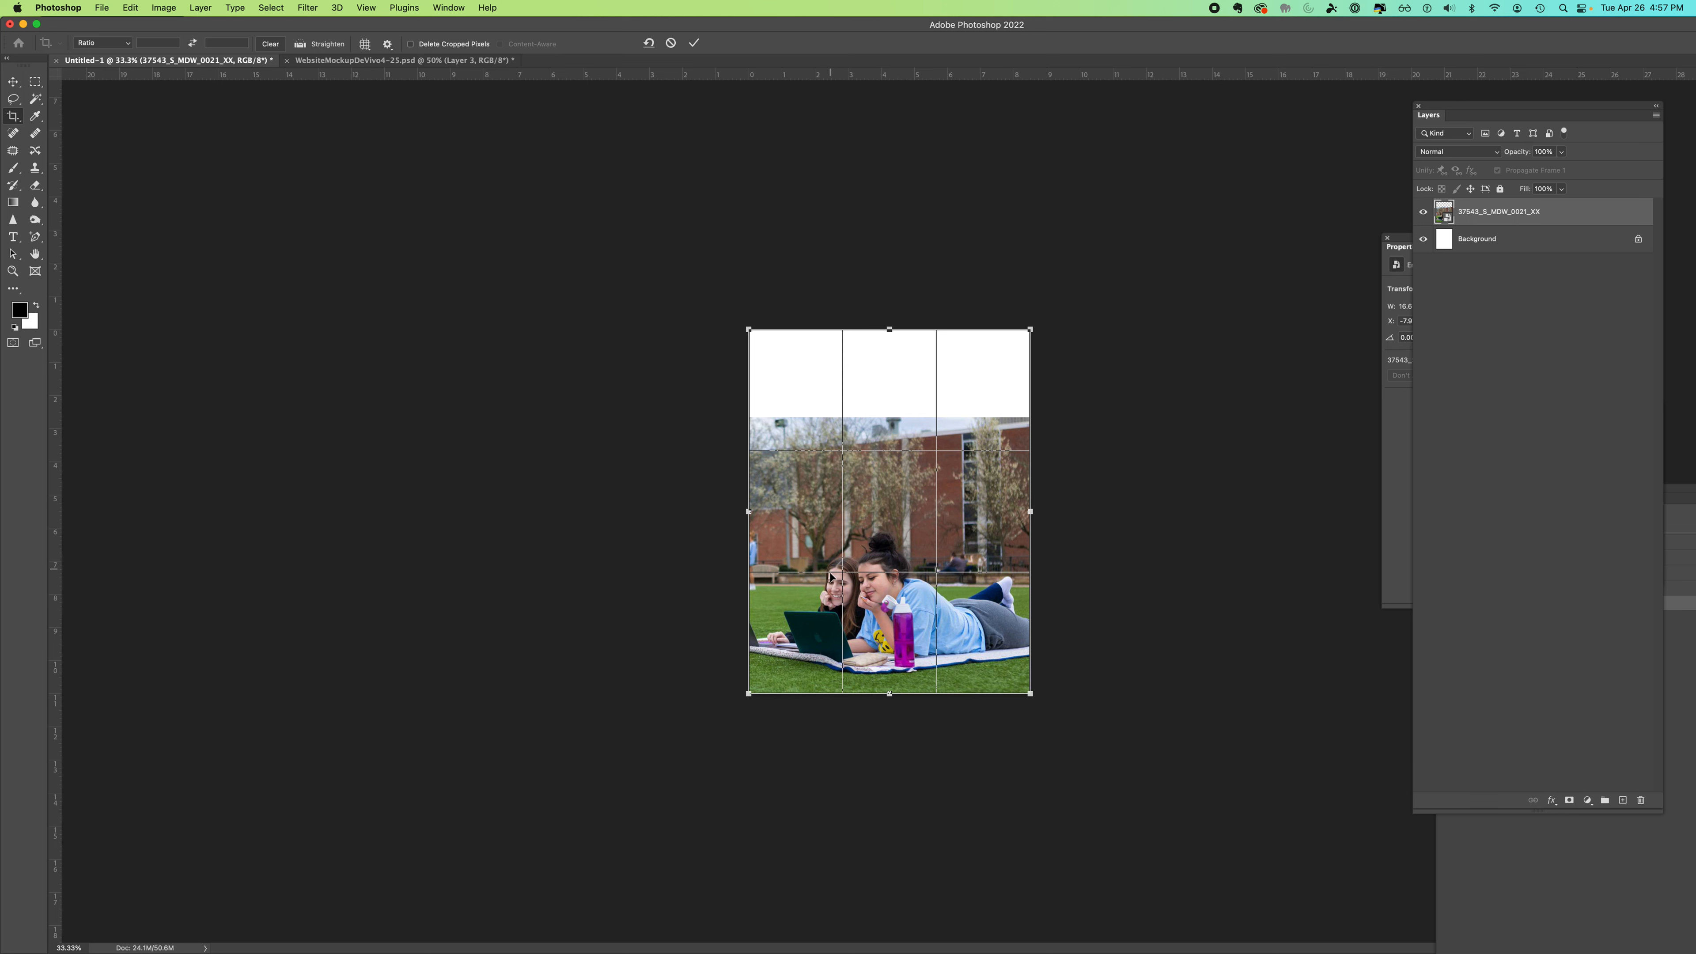
pyautogui.press('v')
# Step: Enlarge the photo further to about 171.54%, keeping the two women within the lower part of the page
pyautogui.hotkey('ctrl', 't')
pyautogui.moveTo(1042, 415); pyautogui.dragTo(1097, 368)
pyautogui.moveTo(968, 503); pyautogui.dragTo(930, 512)
pyautogui.moveTo(1050, 411); pyautogui.dragTo(1052, 388)
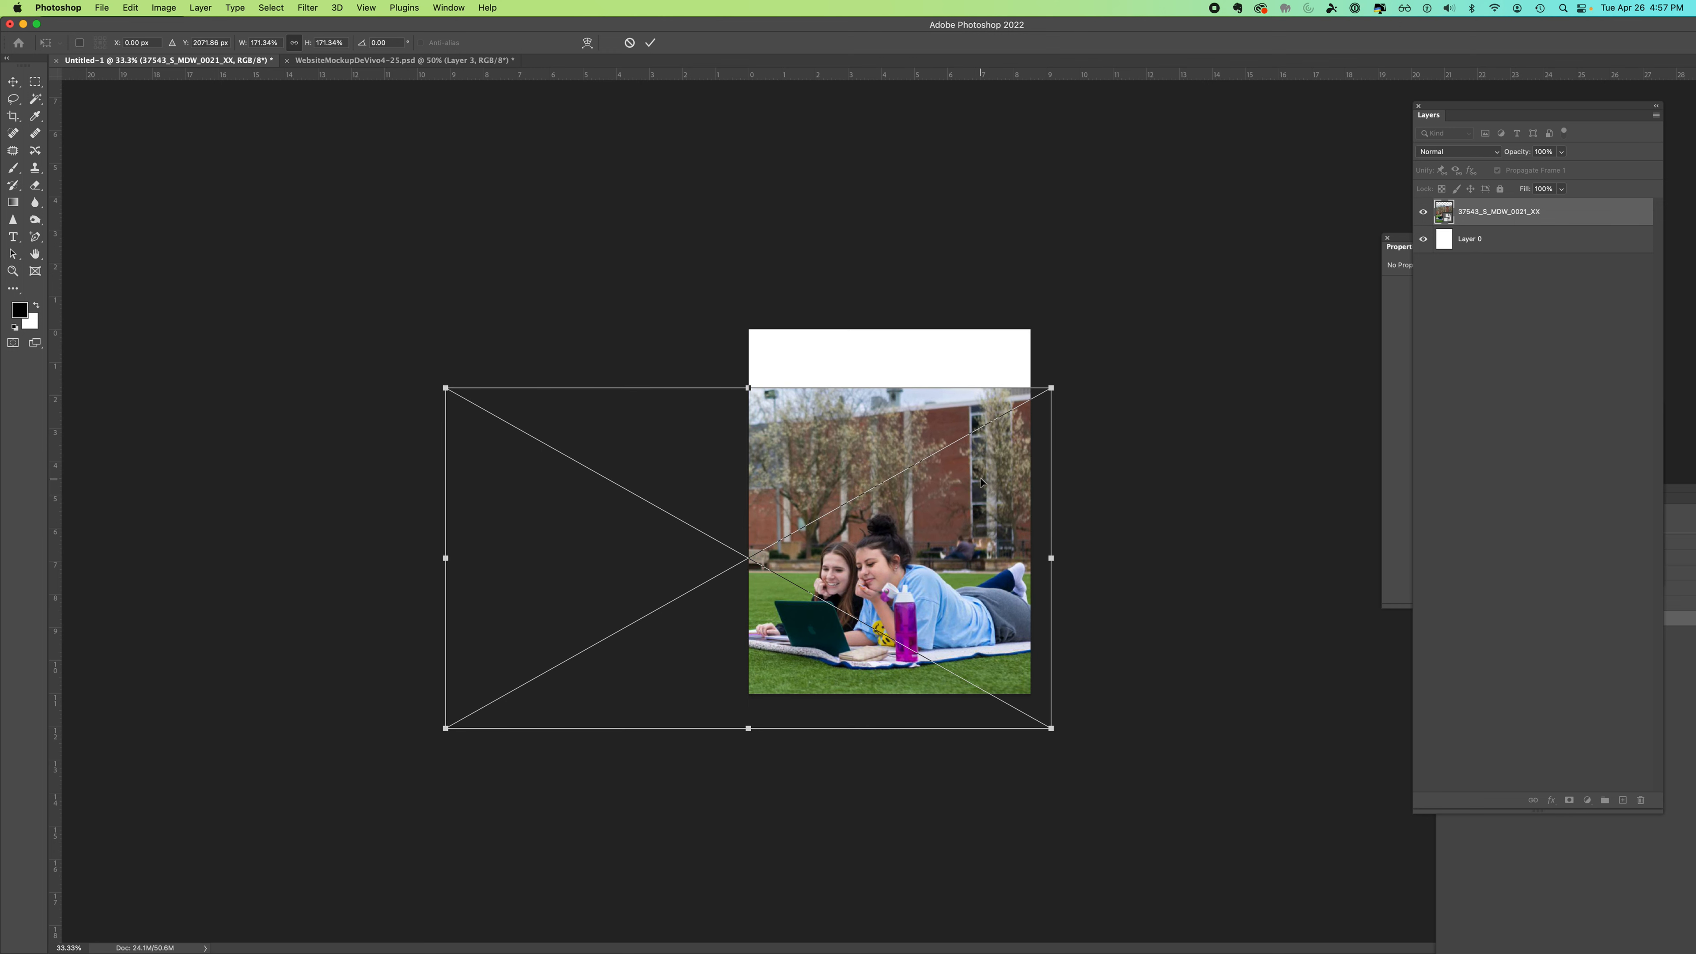
pyautogui.press('Return')
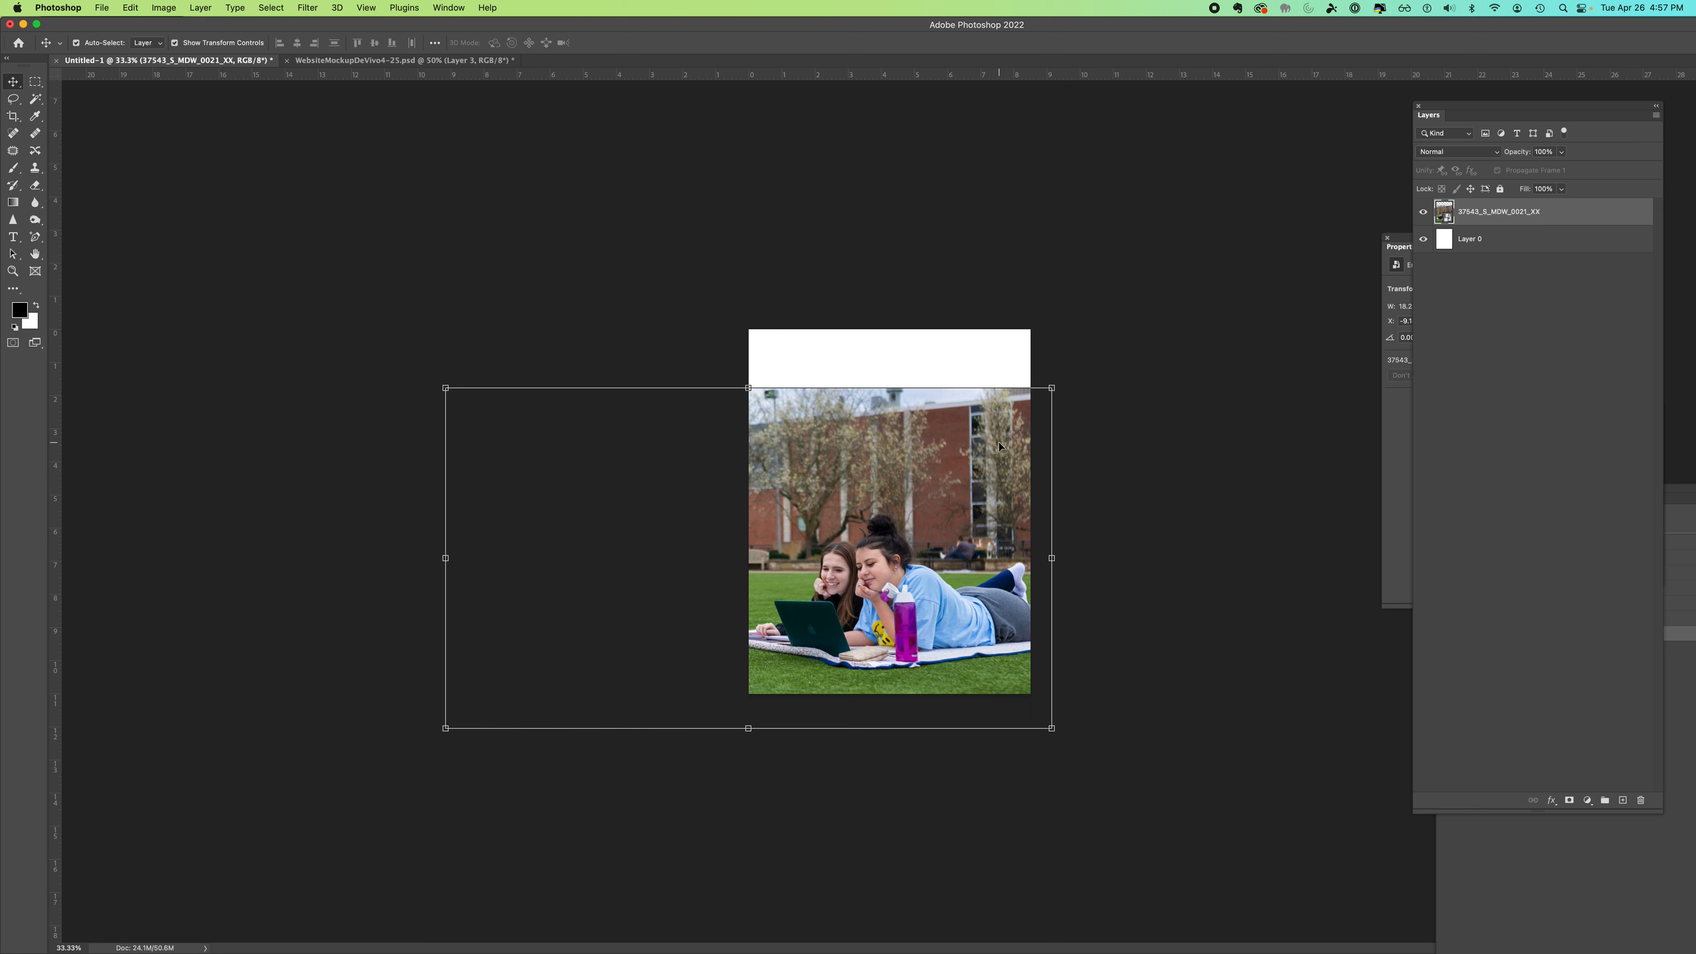
# Step: Rasterize the 37543_S_MDW_0021_XX photo layer and deselect it
pyautogui.click(1045, 253)
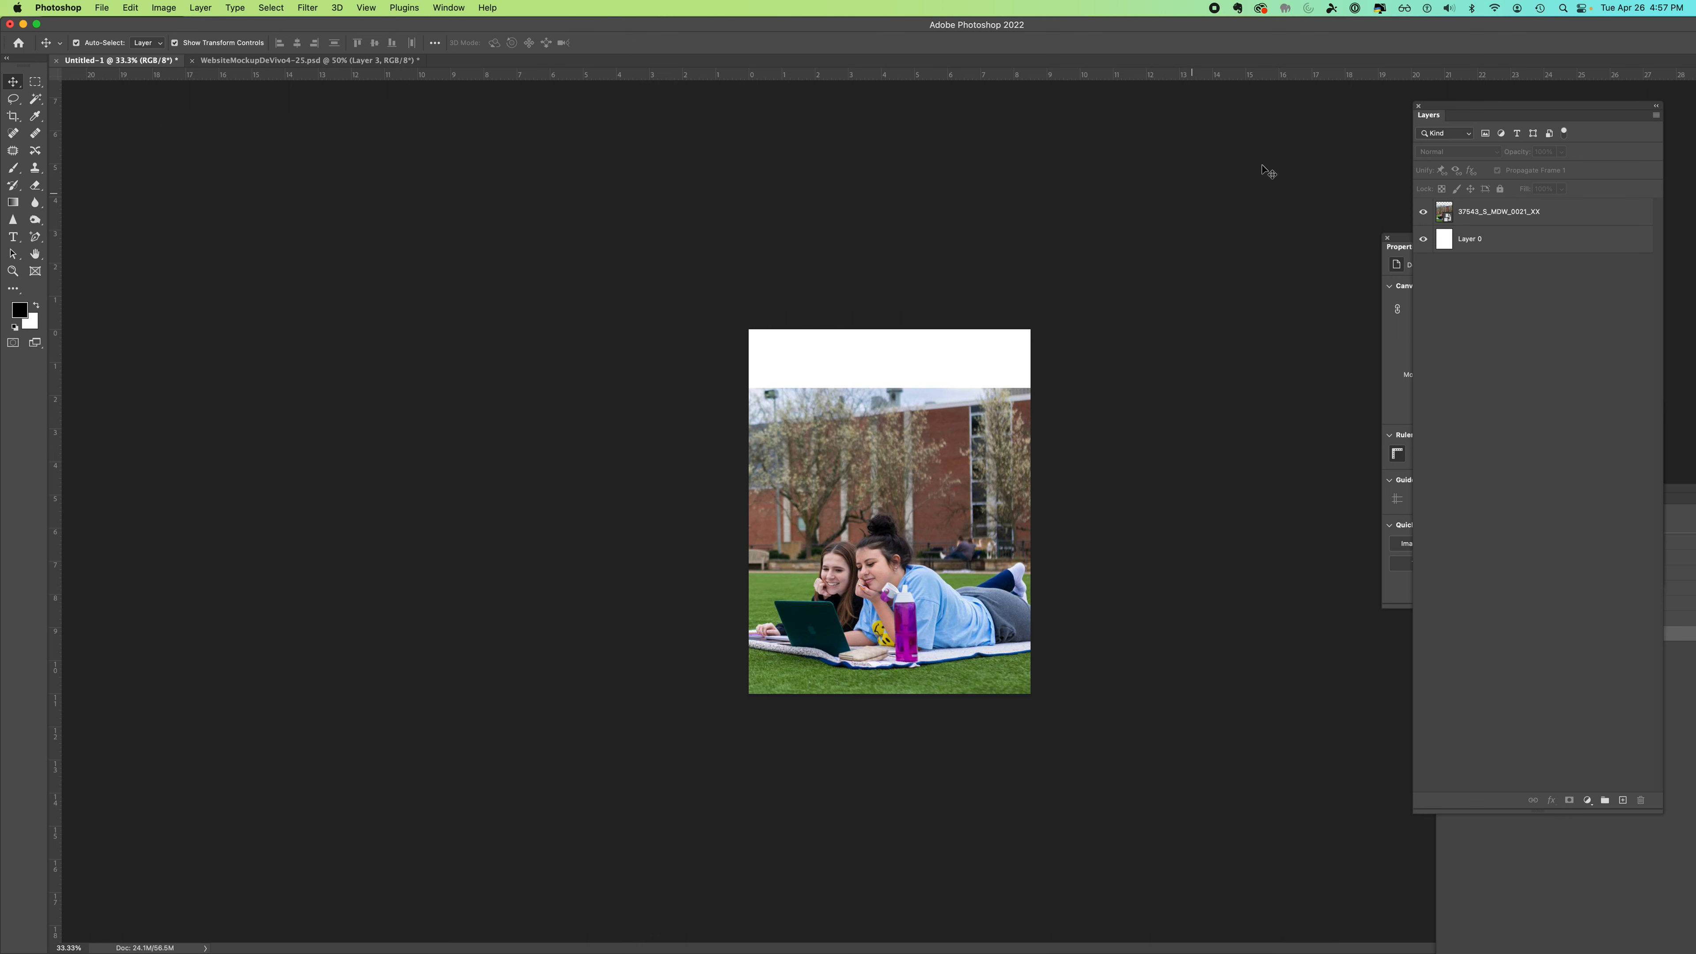
pyautogui.moveTo(1454, 115); pyautogui.dragTo(1349, 125)
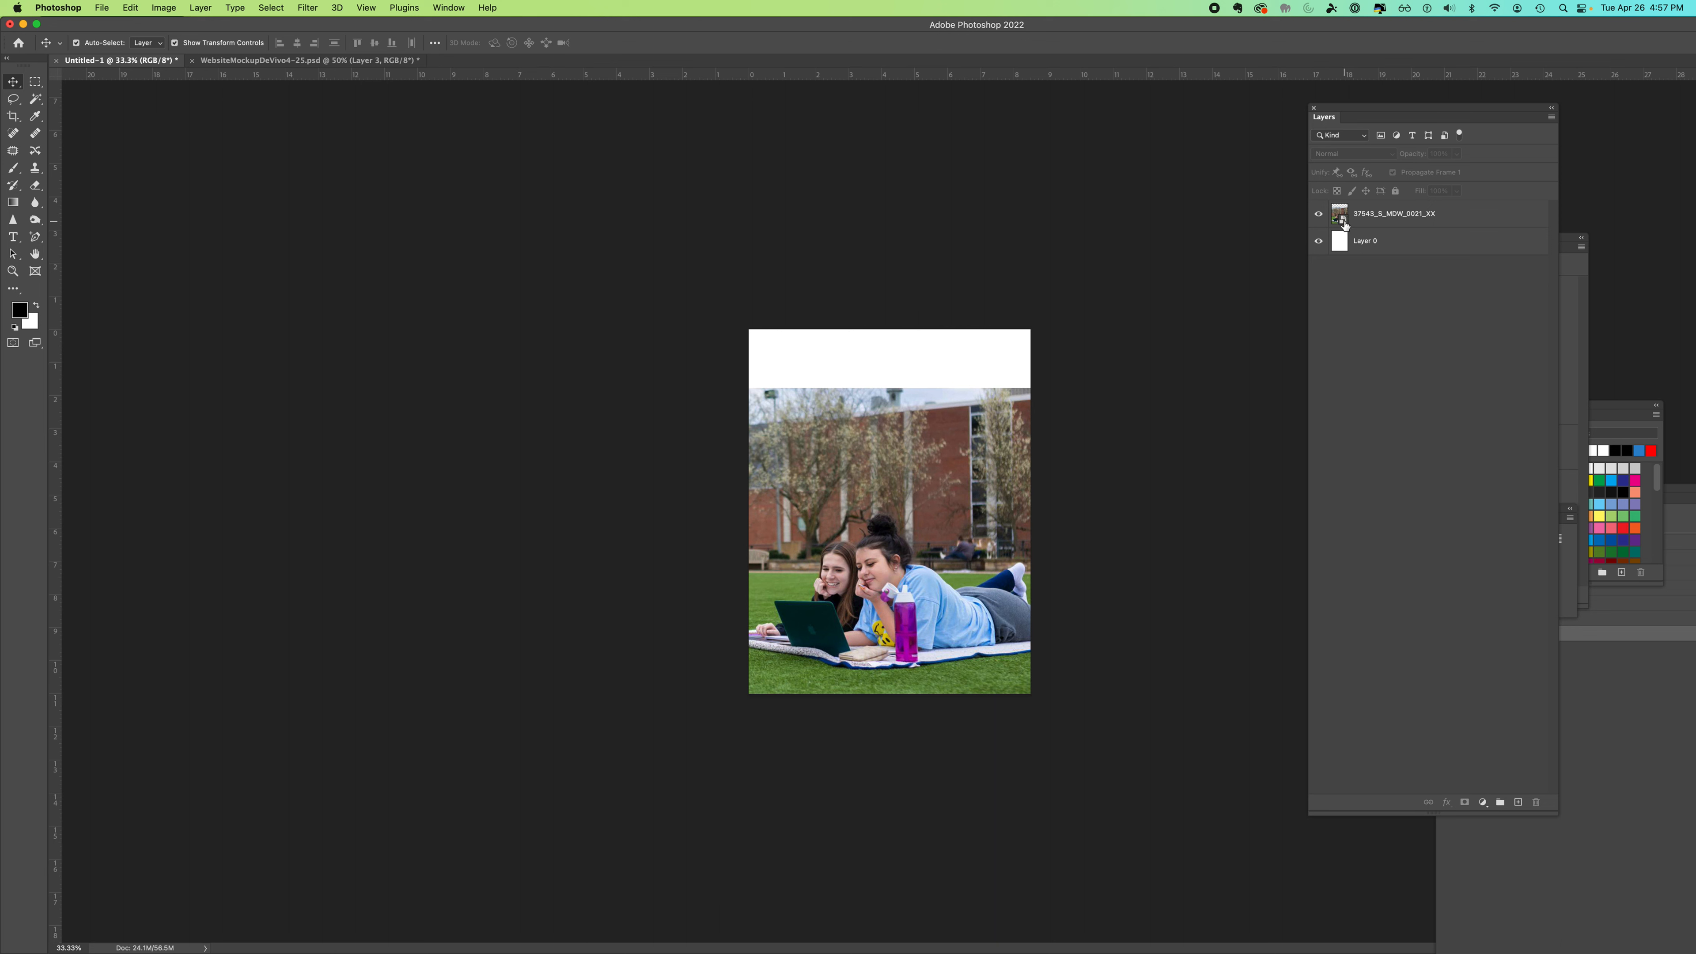
pyautogui.click(1466, 218)
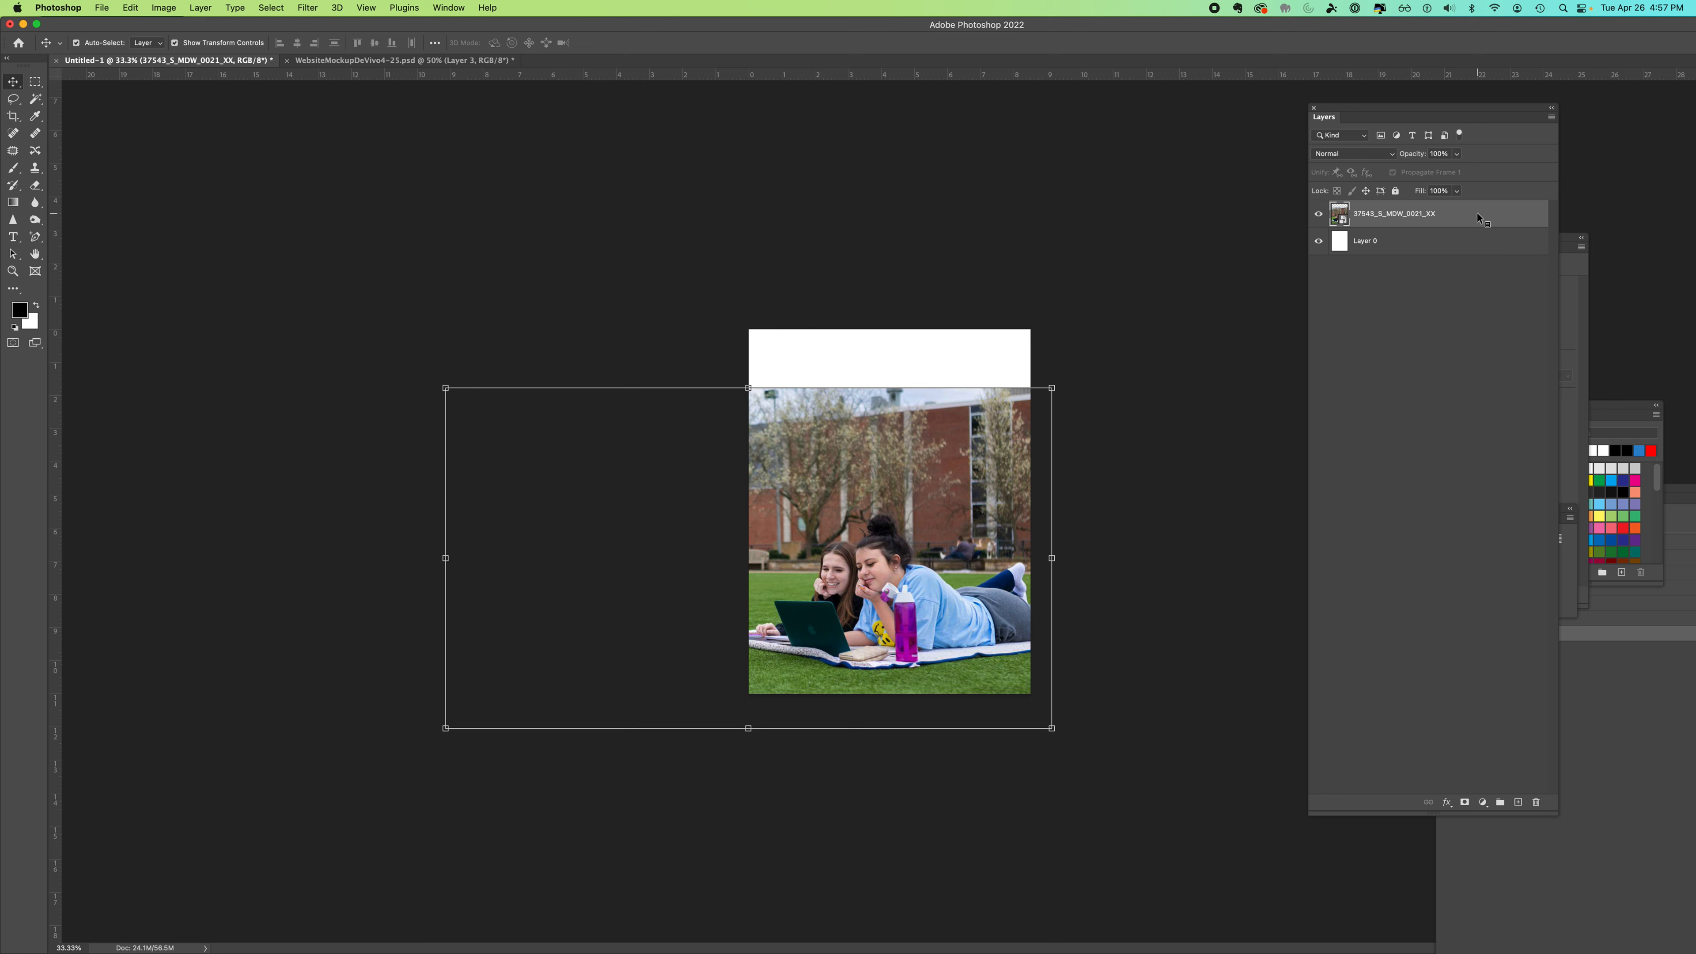
pyautogui.rightClick(1477, 216)
pyautogui.click(1459, 220)
pyautogui.rightClick(1462, 220)
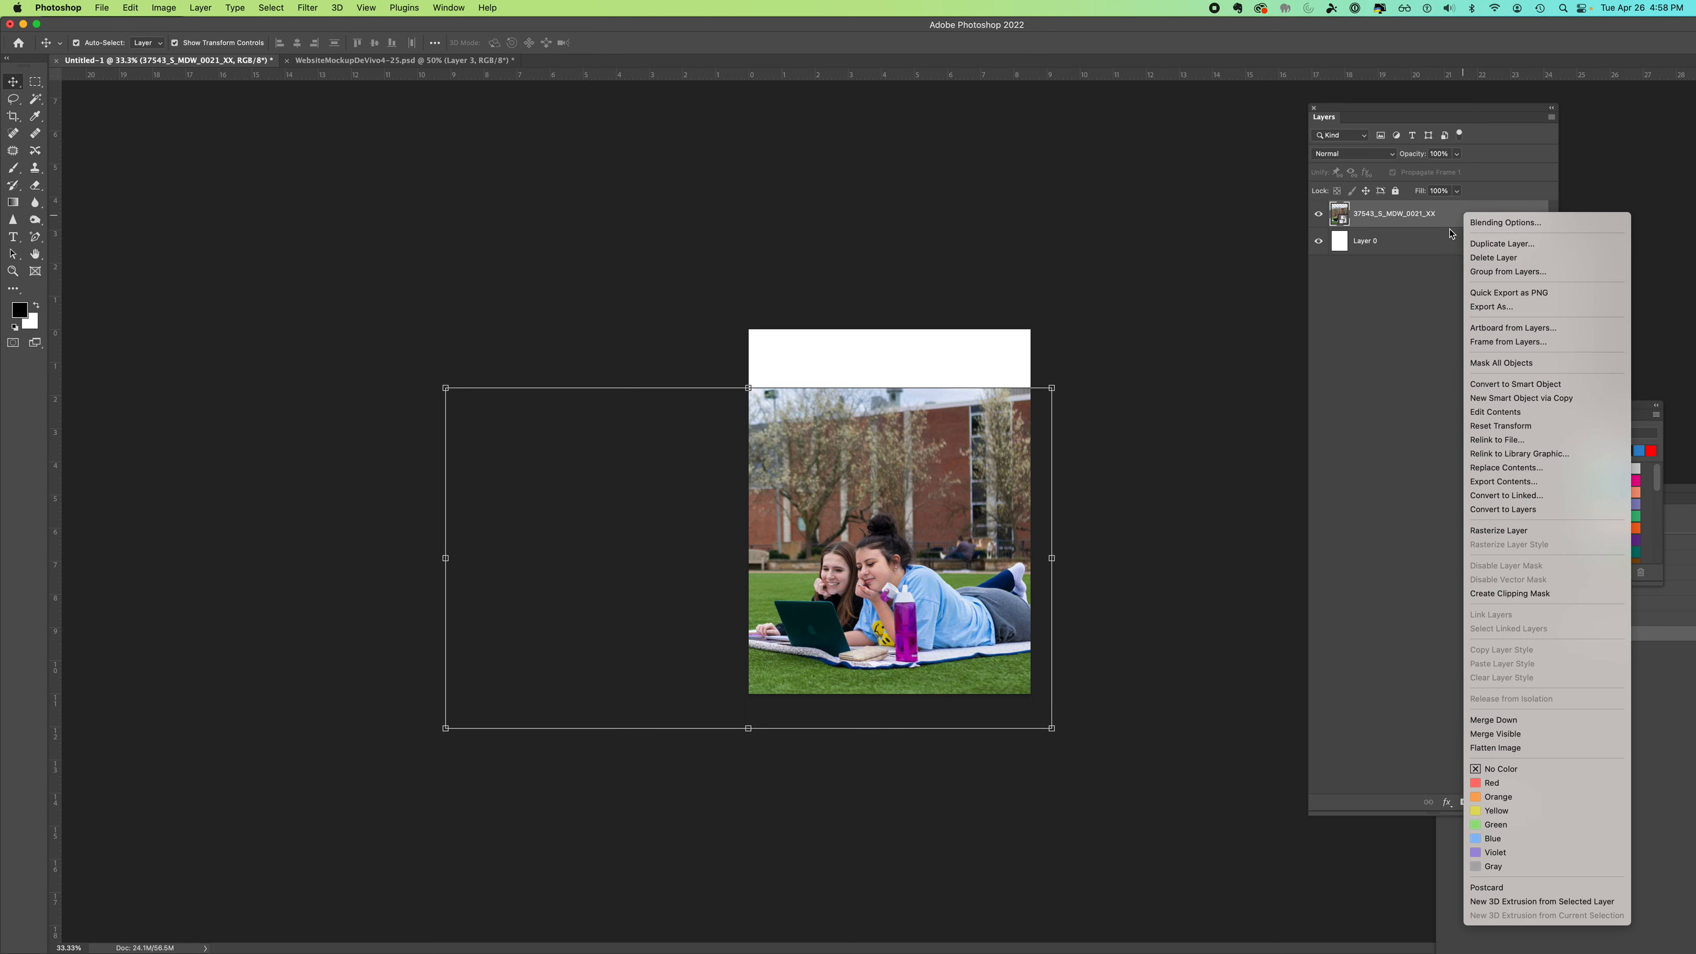
pyautogui.click(1519, 533)
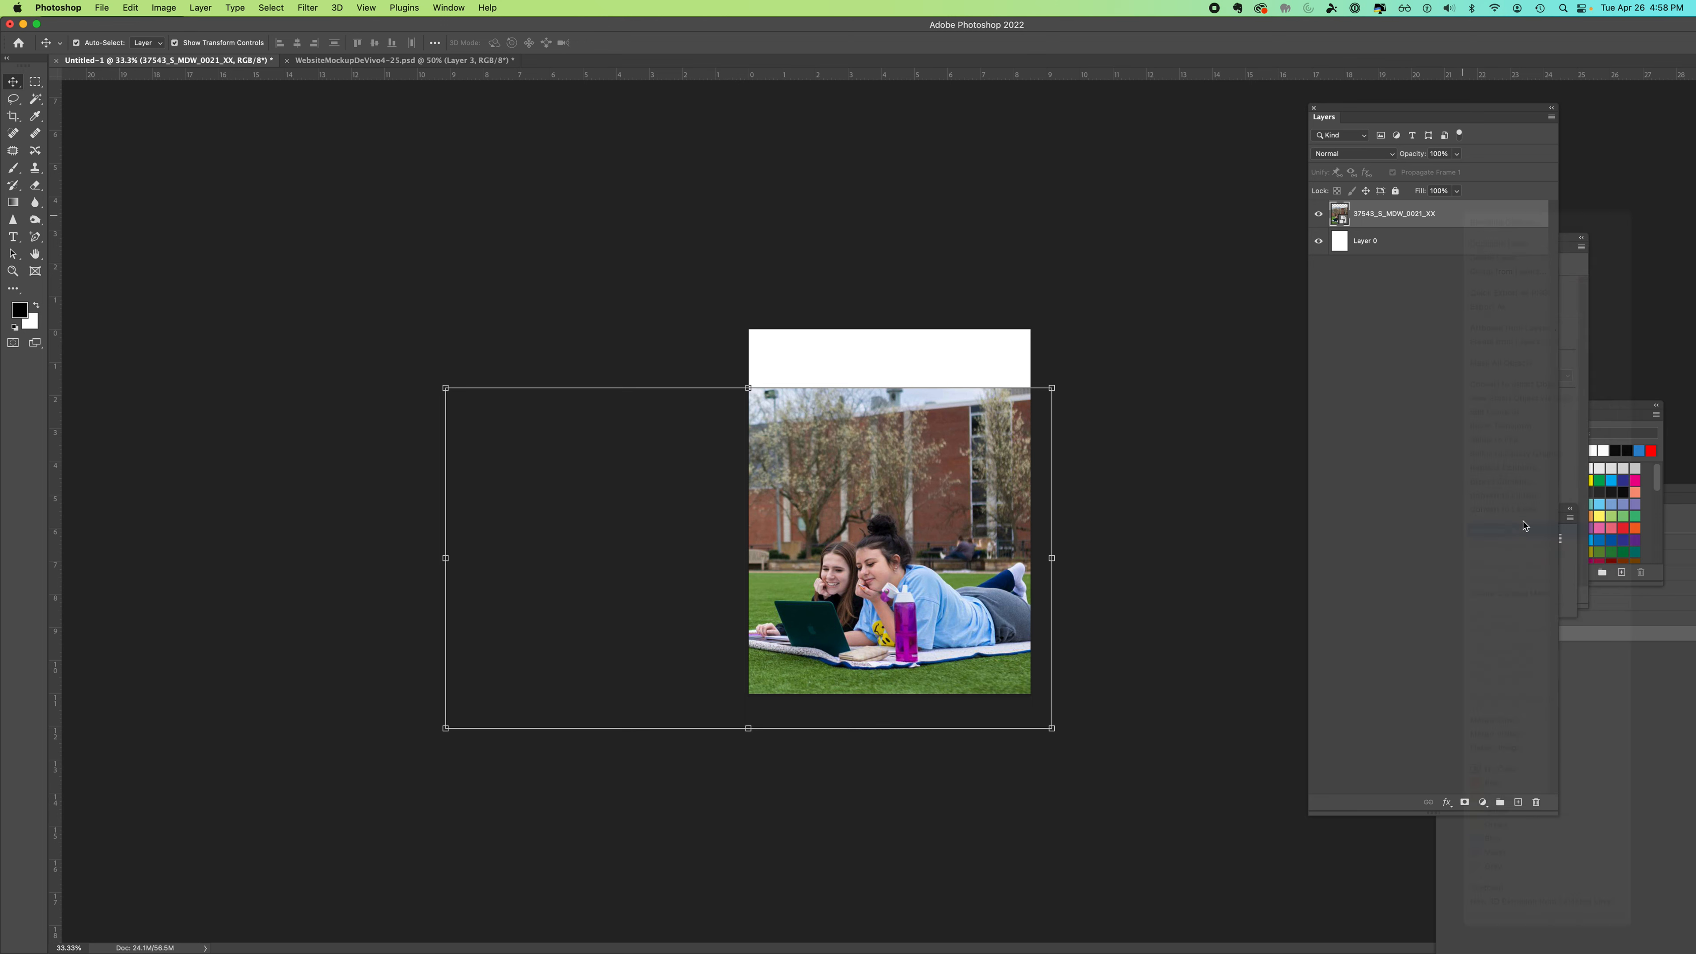
pyautogui.click(515, 307)
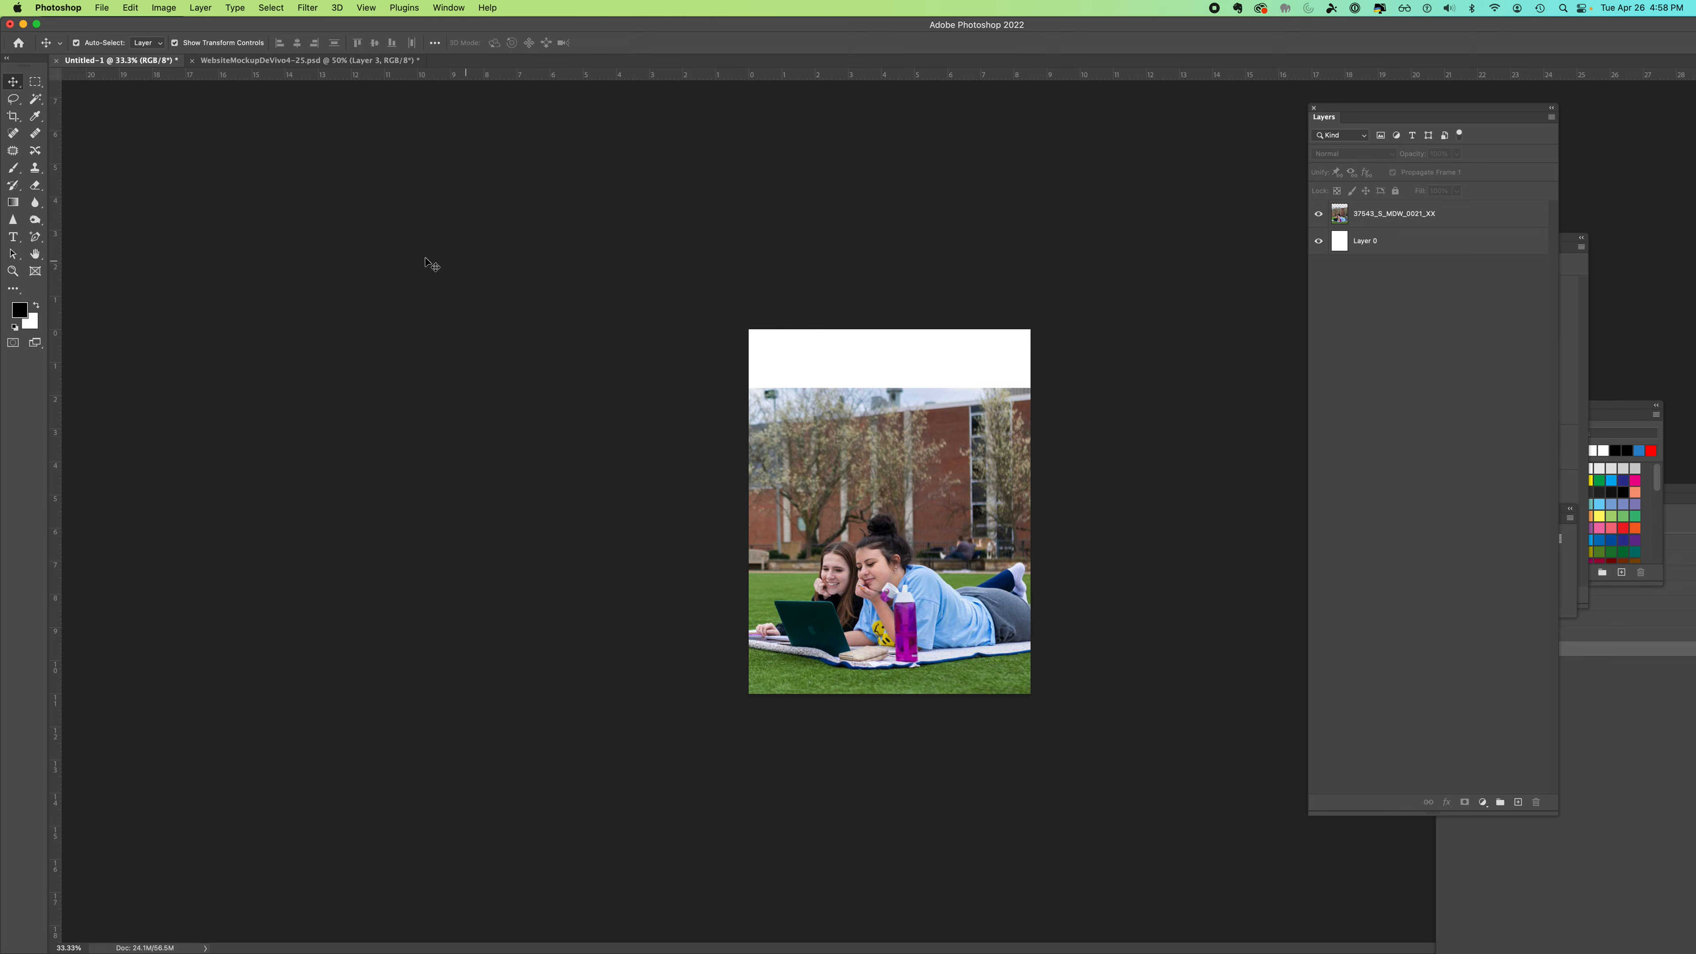
# Step: Select the blank white strip above the photo, including a sliver of its upper edge, and fill it using Content-Aware at 100% opacity
pyautogui.click(35, 83)
pyautogui.moveTo(748, 330); pyautogui.dragTo(1050, 393)
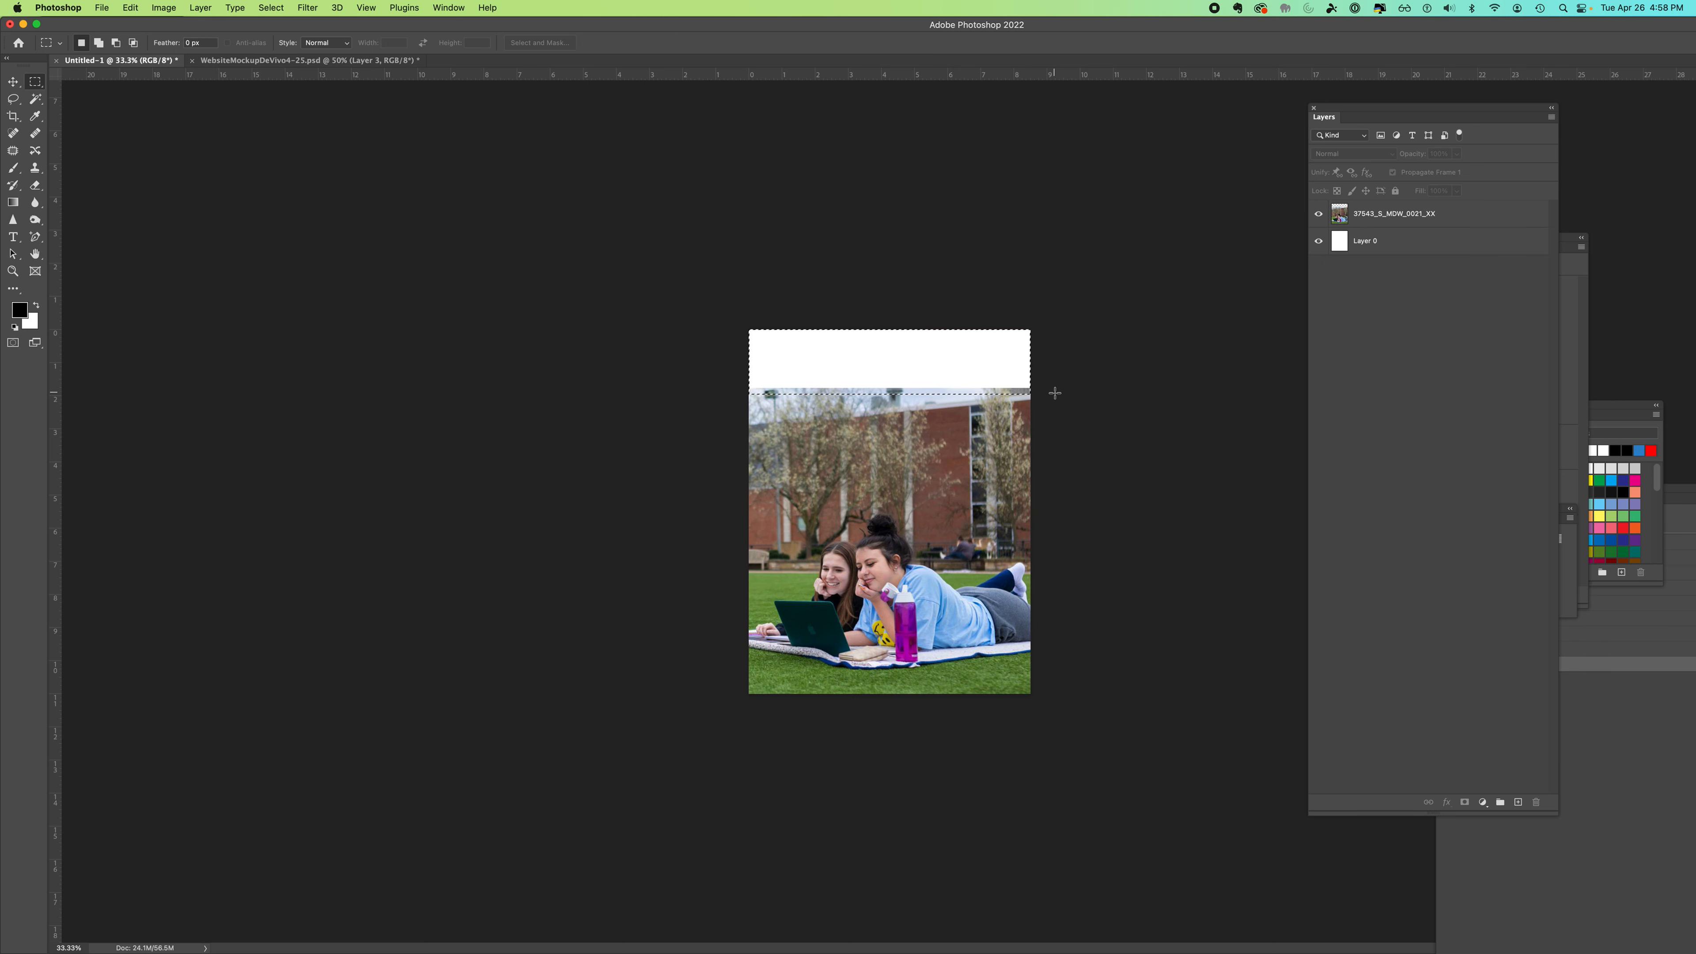
pyautogui.click(1505, 226)
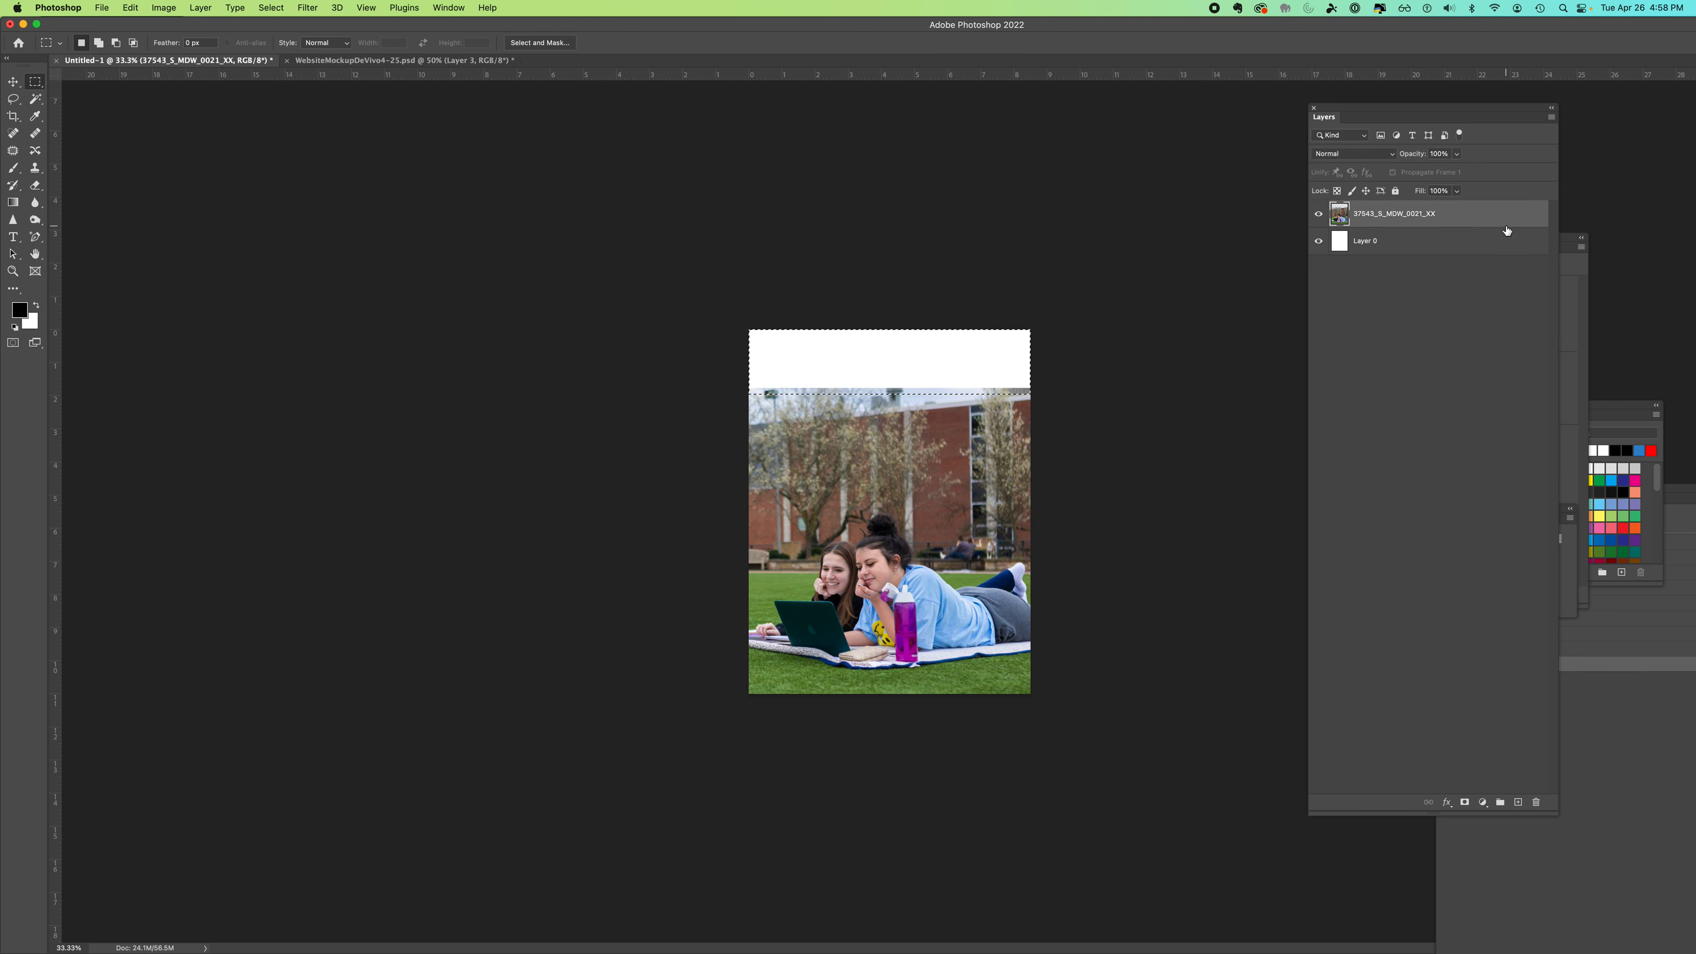
pyautogui.click(163, 8)
pyautogui.moveTo(129, 8)
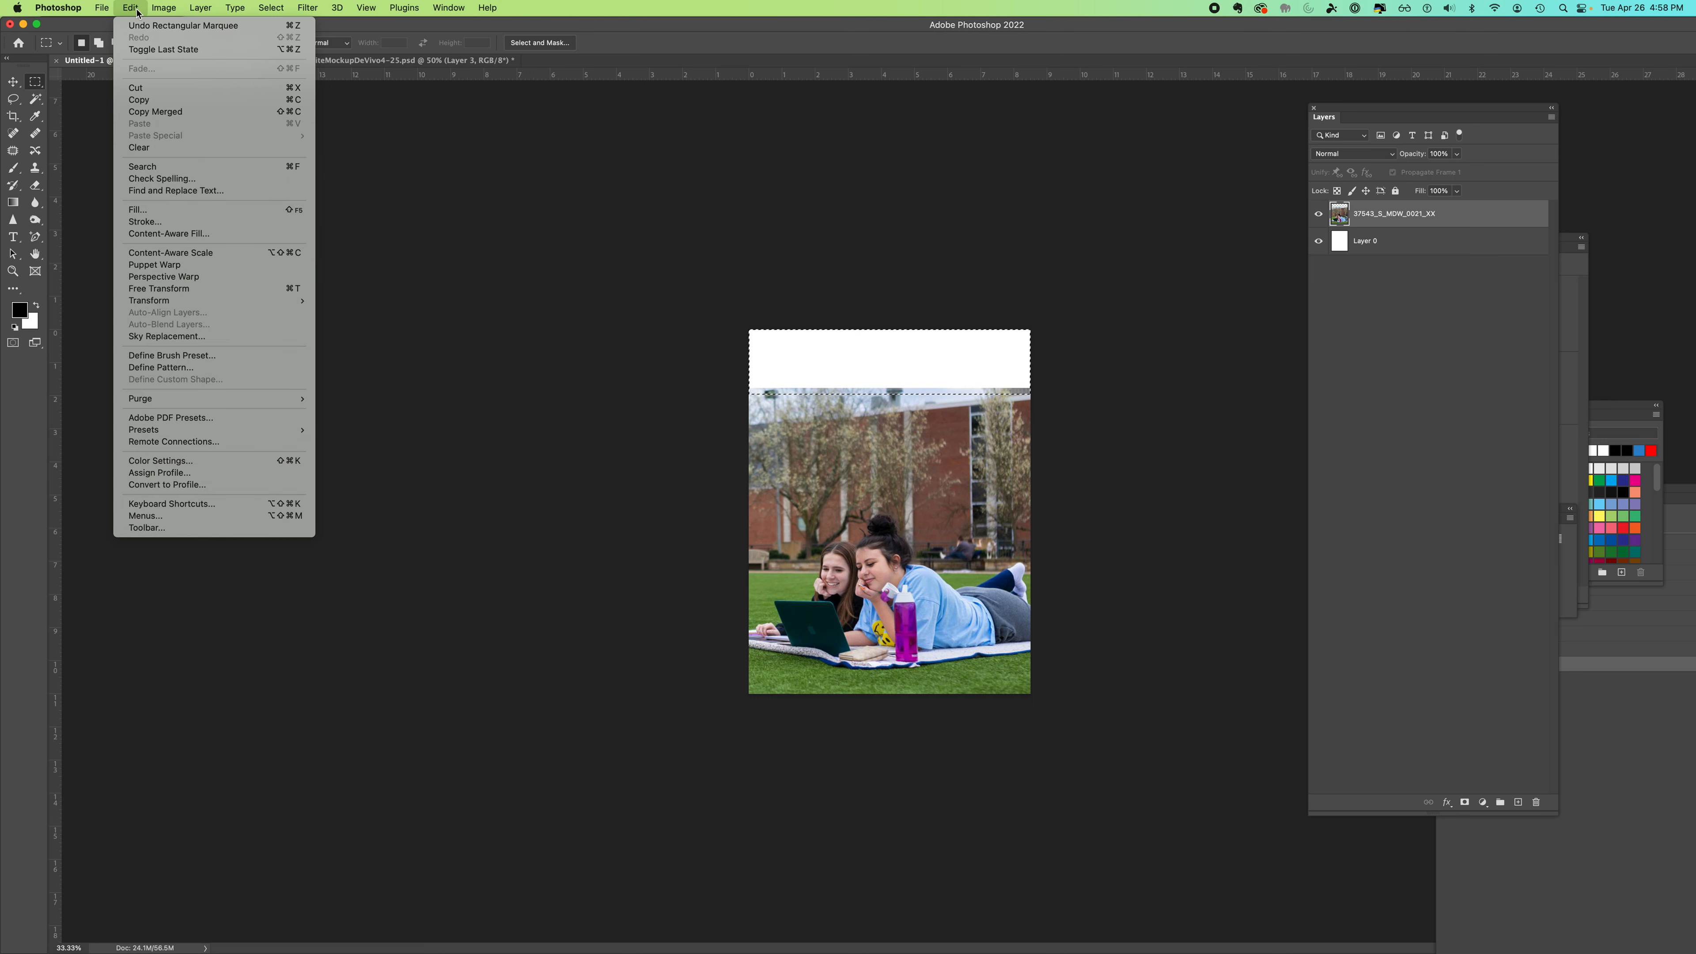
pyautogui.click(158, 210)
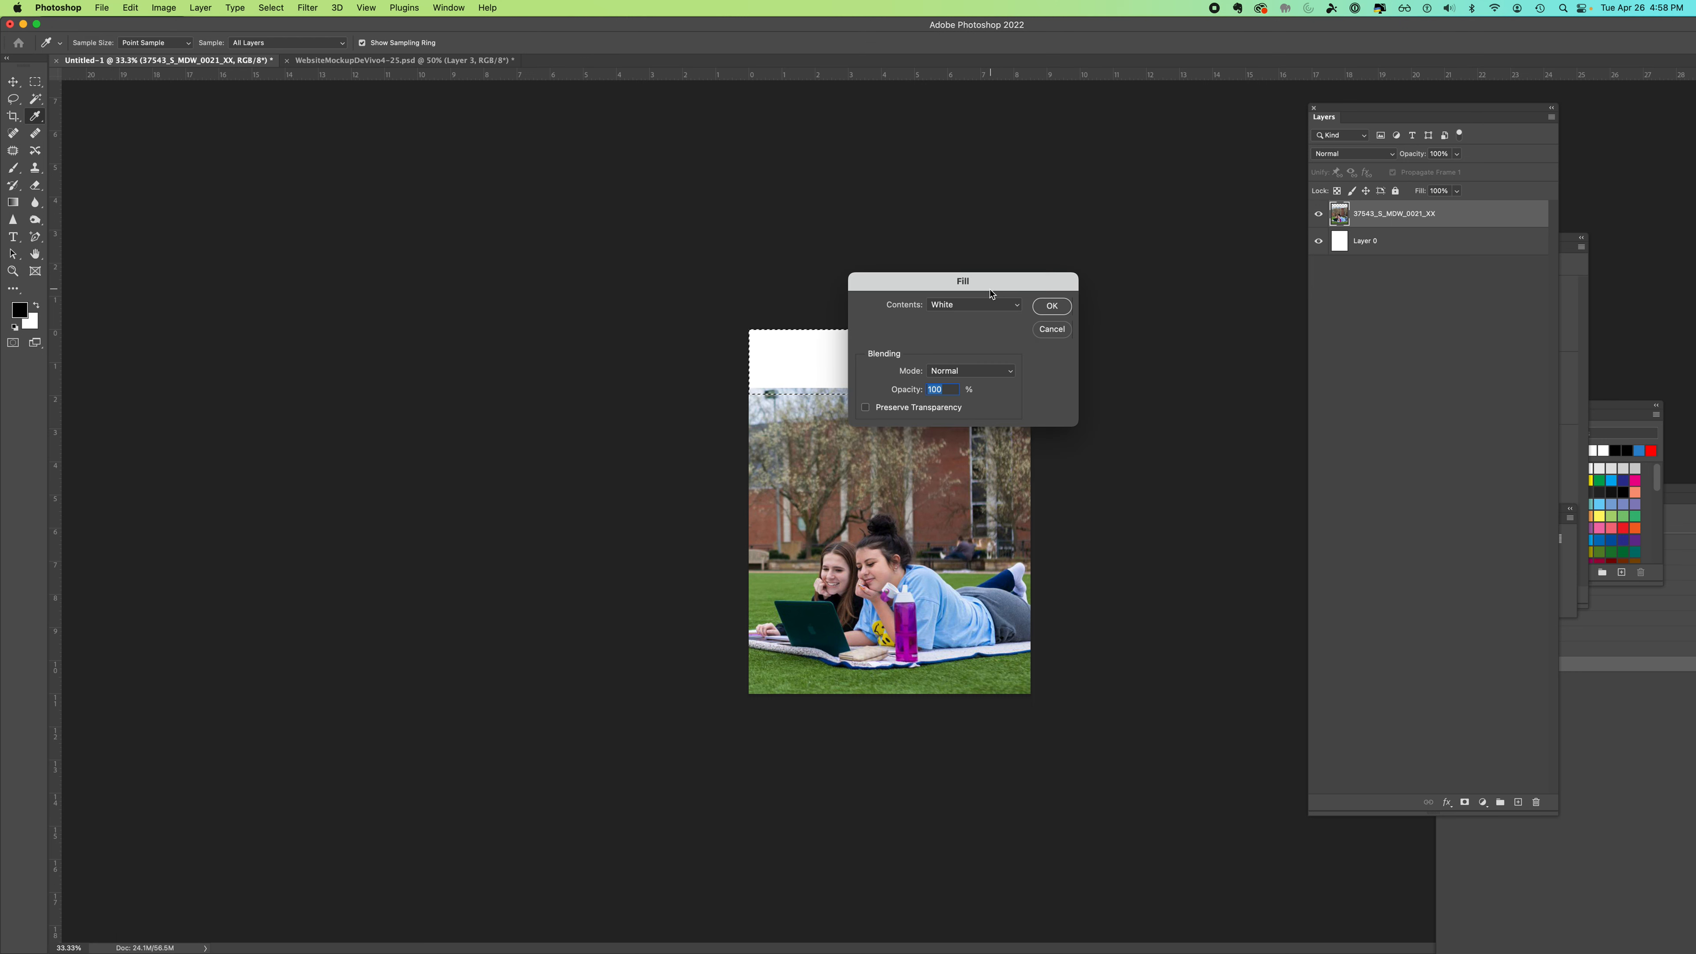
pyautogui.click(972, 306)
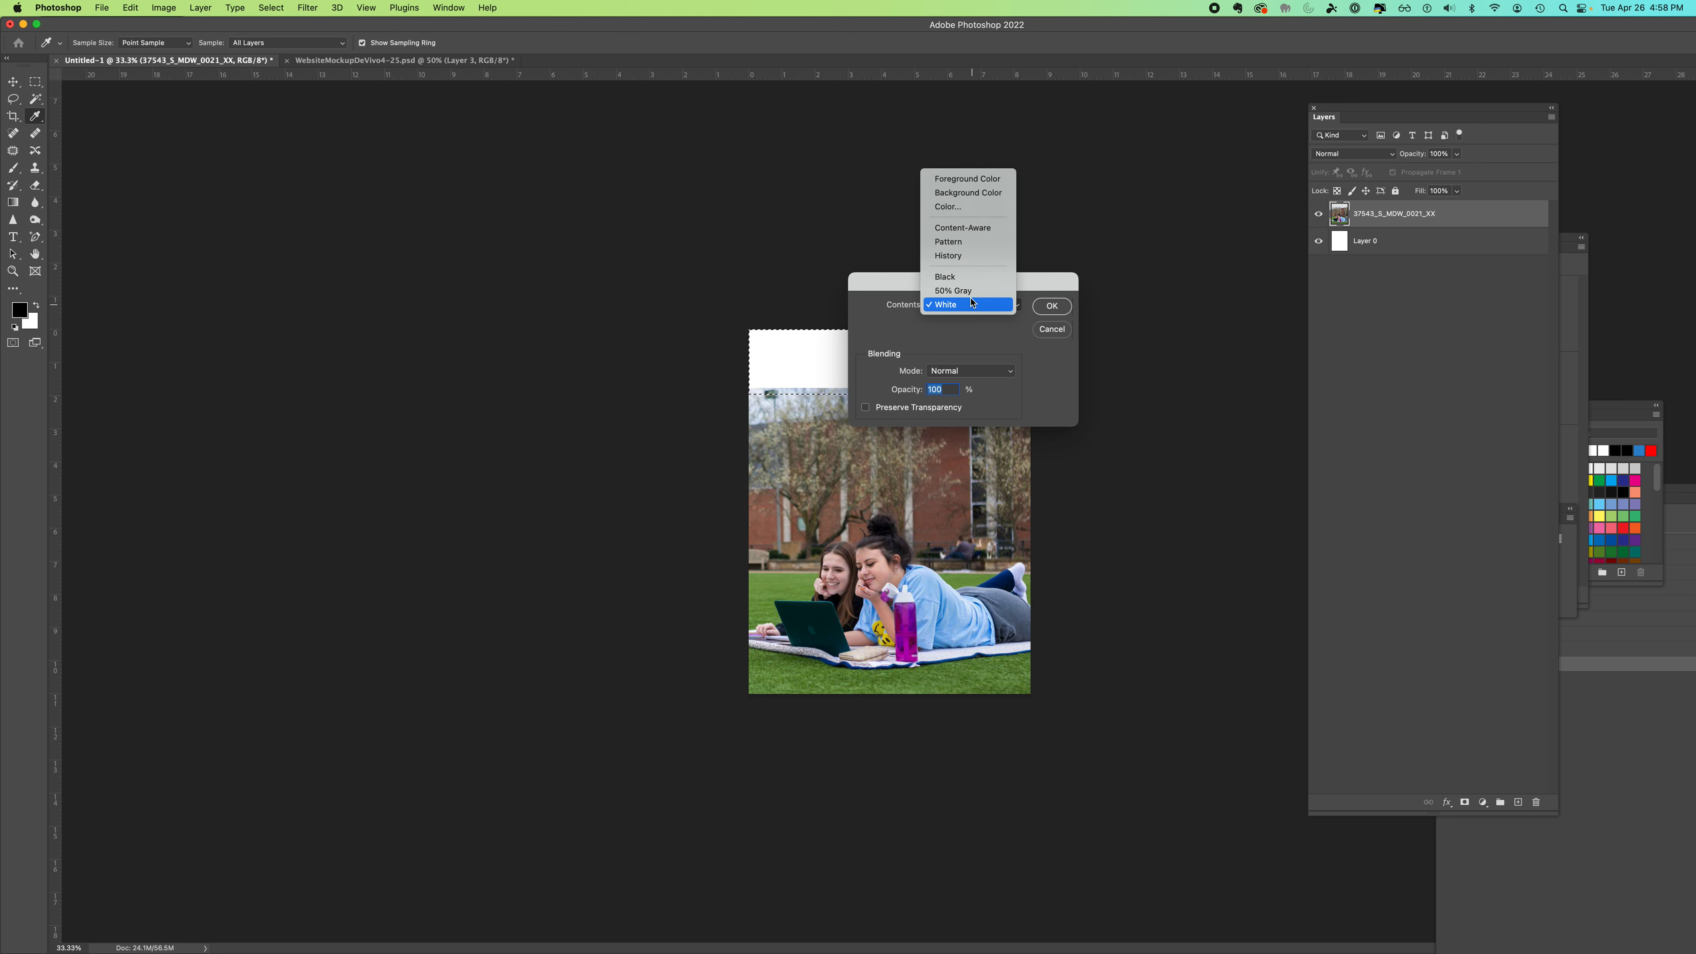
pyautogui.click(968, 233)
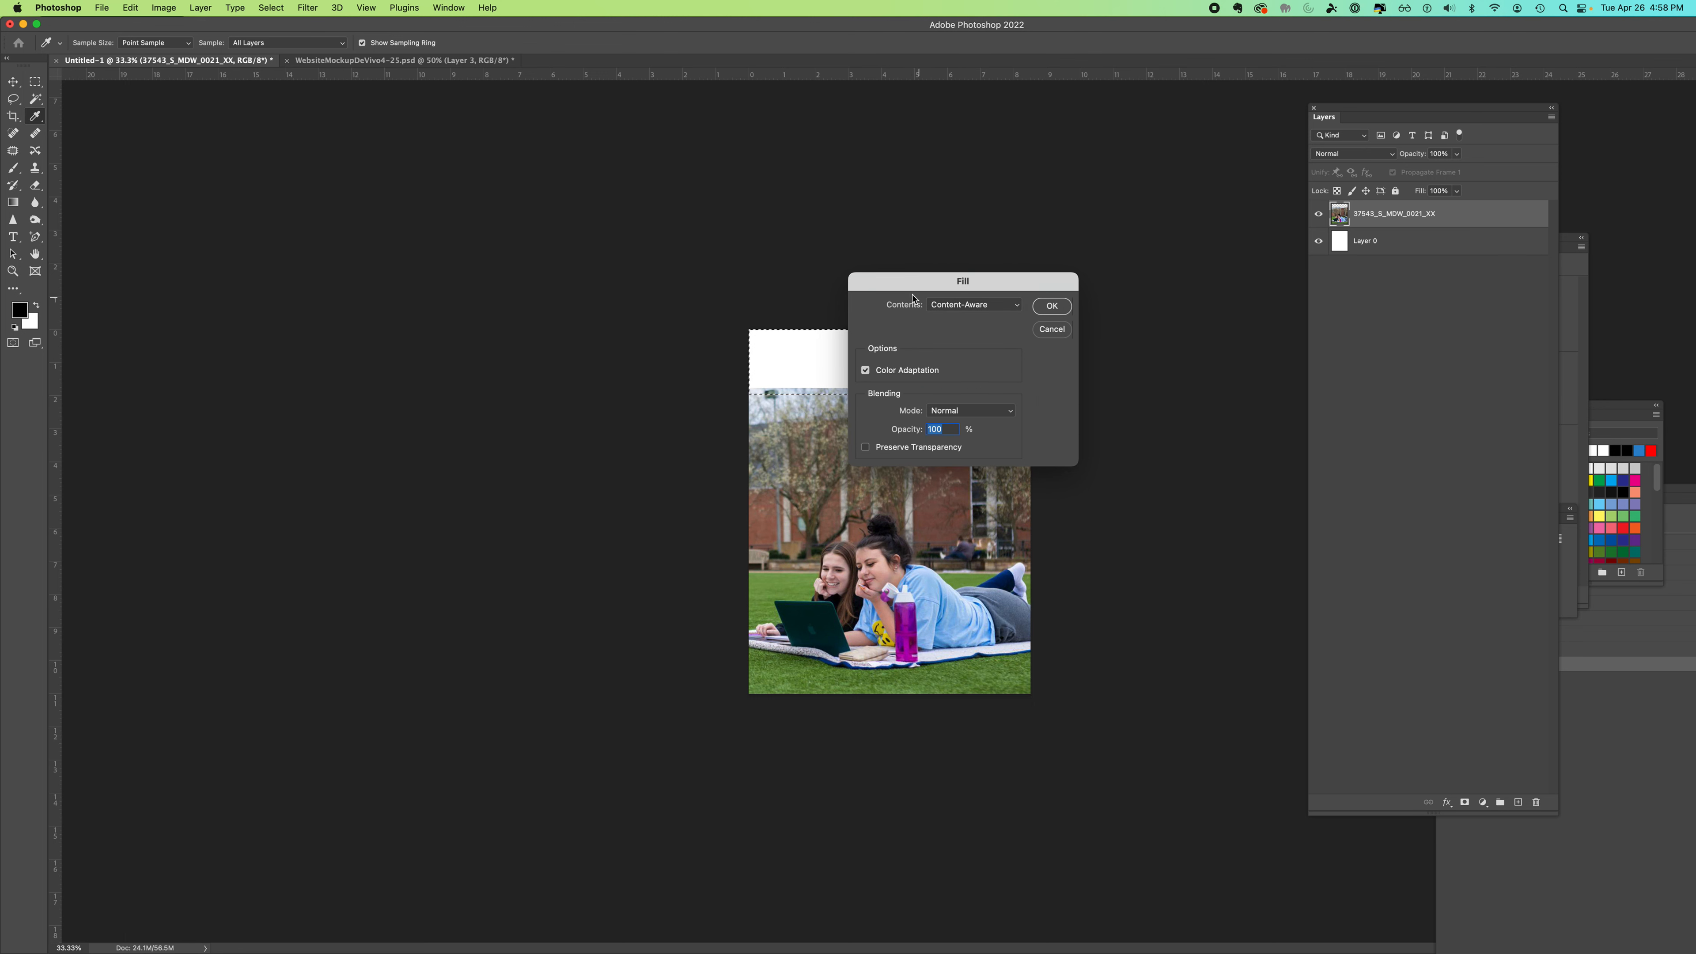
pyautogui.click(1052, 307)
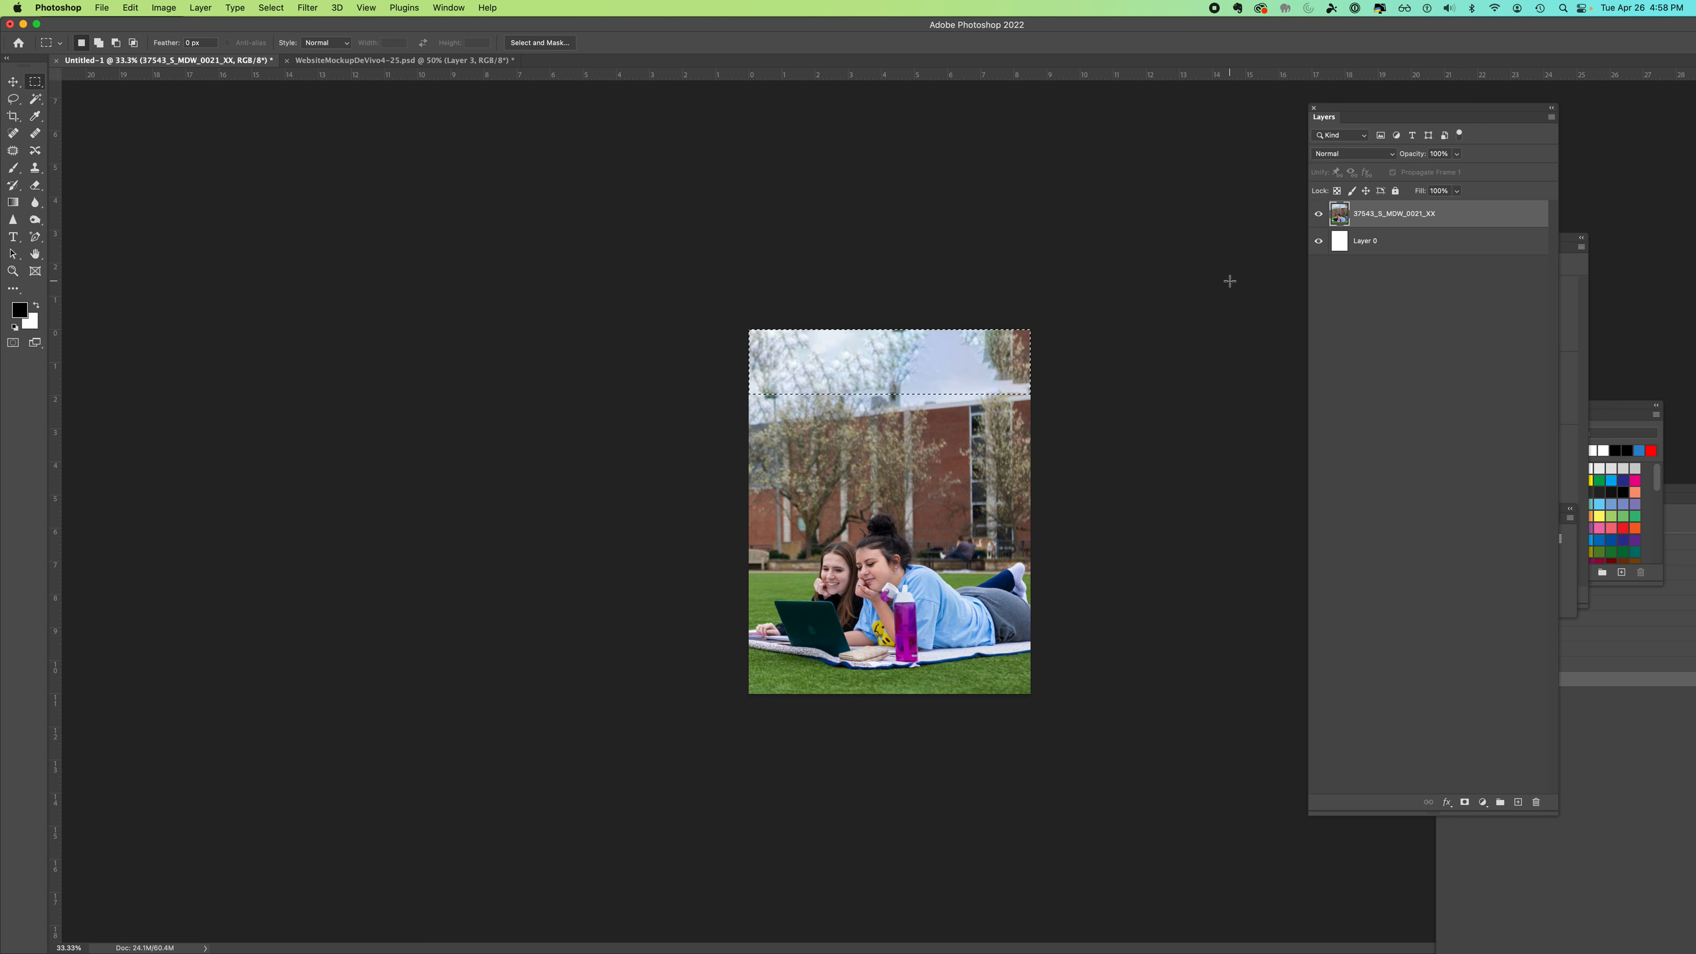
pyautogui.press('super+d')
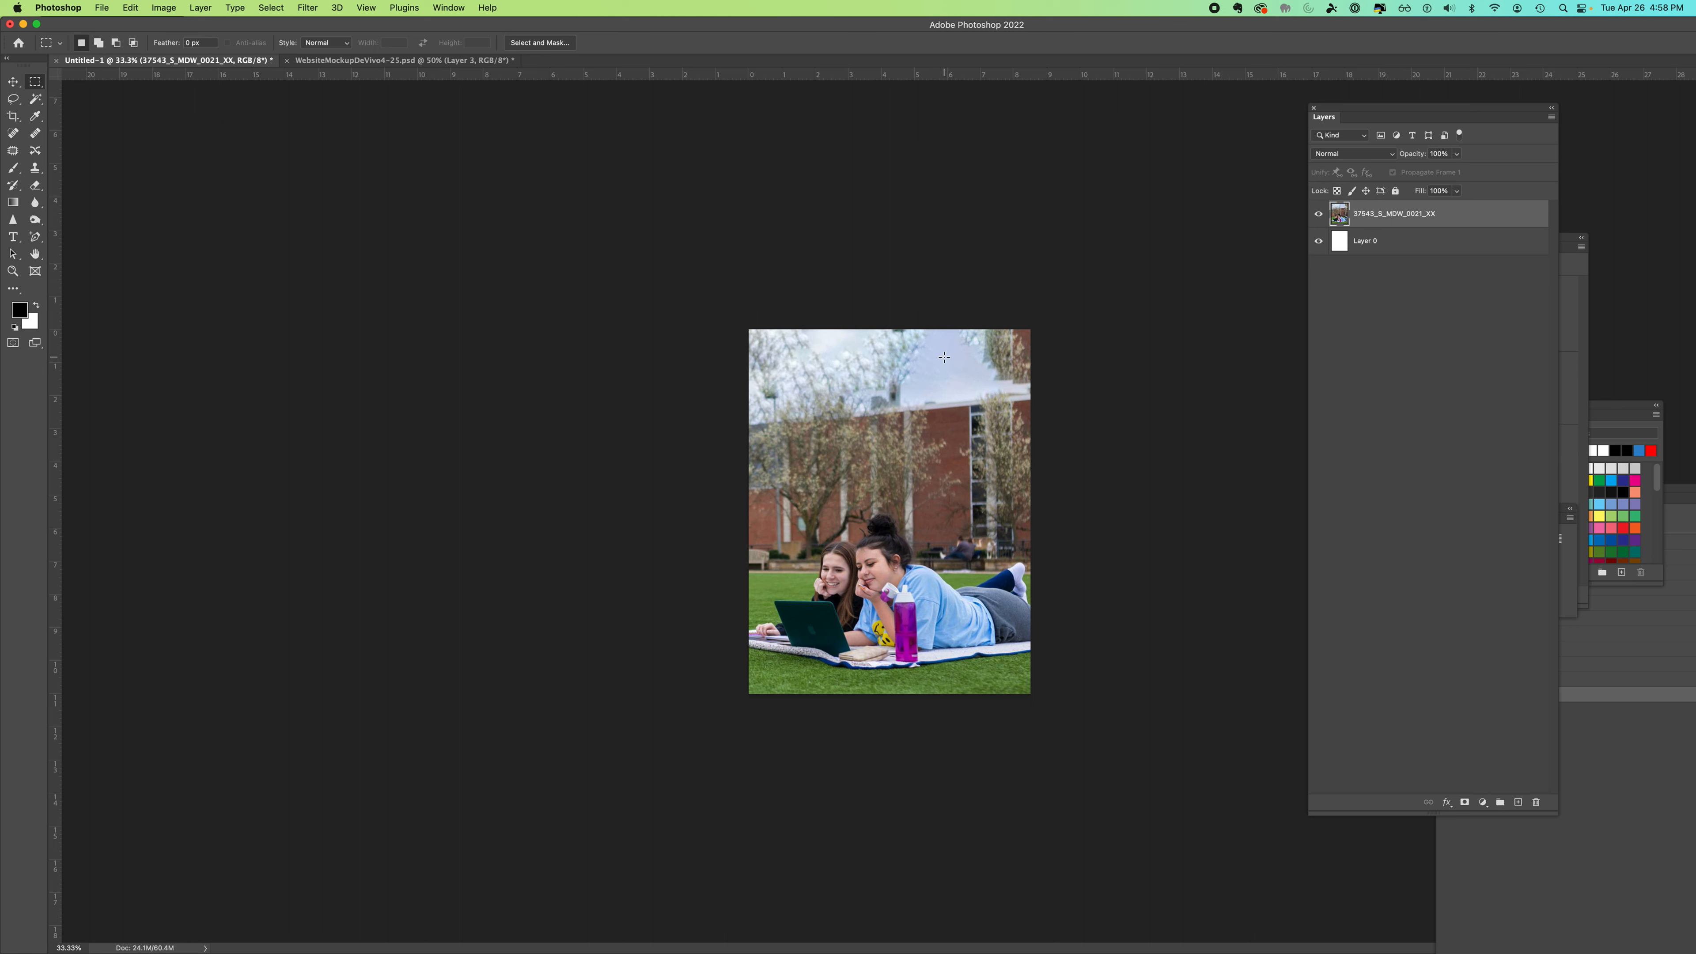
# Step: Lasso the duplicated blossoms in the upper-left sky and replace them with a Content-Aware fill
pyautogui.click(13, 99)
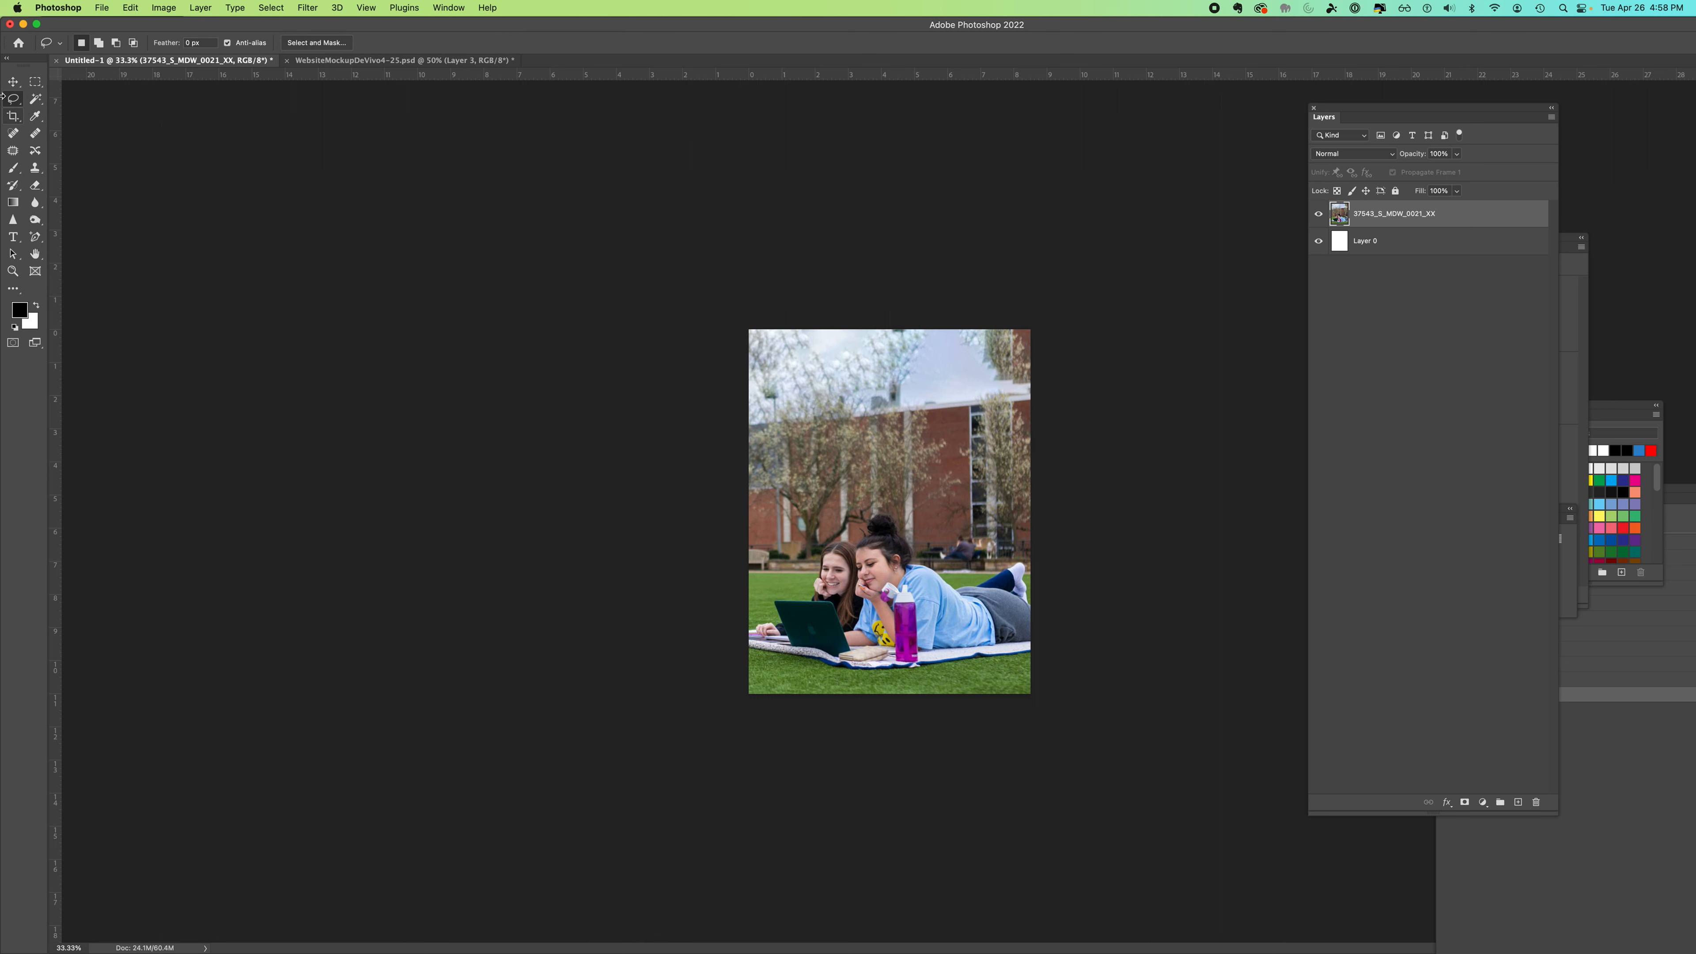
pyautogui.moveTo(891, 394)
pyautogui.mouseDown()
pyautogui.moveTo(939, 338)
pyautogui.moveTo(878, 317)
pyautogui.moveTo(758, 321)
pyautogui.moveTo(736, 363)
pyautogui.moveTo(753, 403)
pyautogui.moveTo(891, 391)
pyautogui.mouseUp()
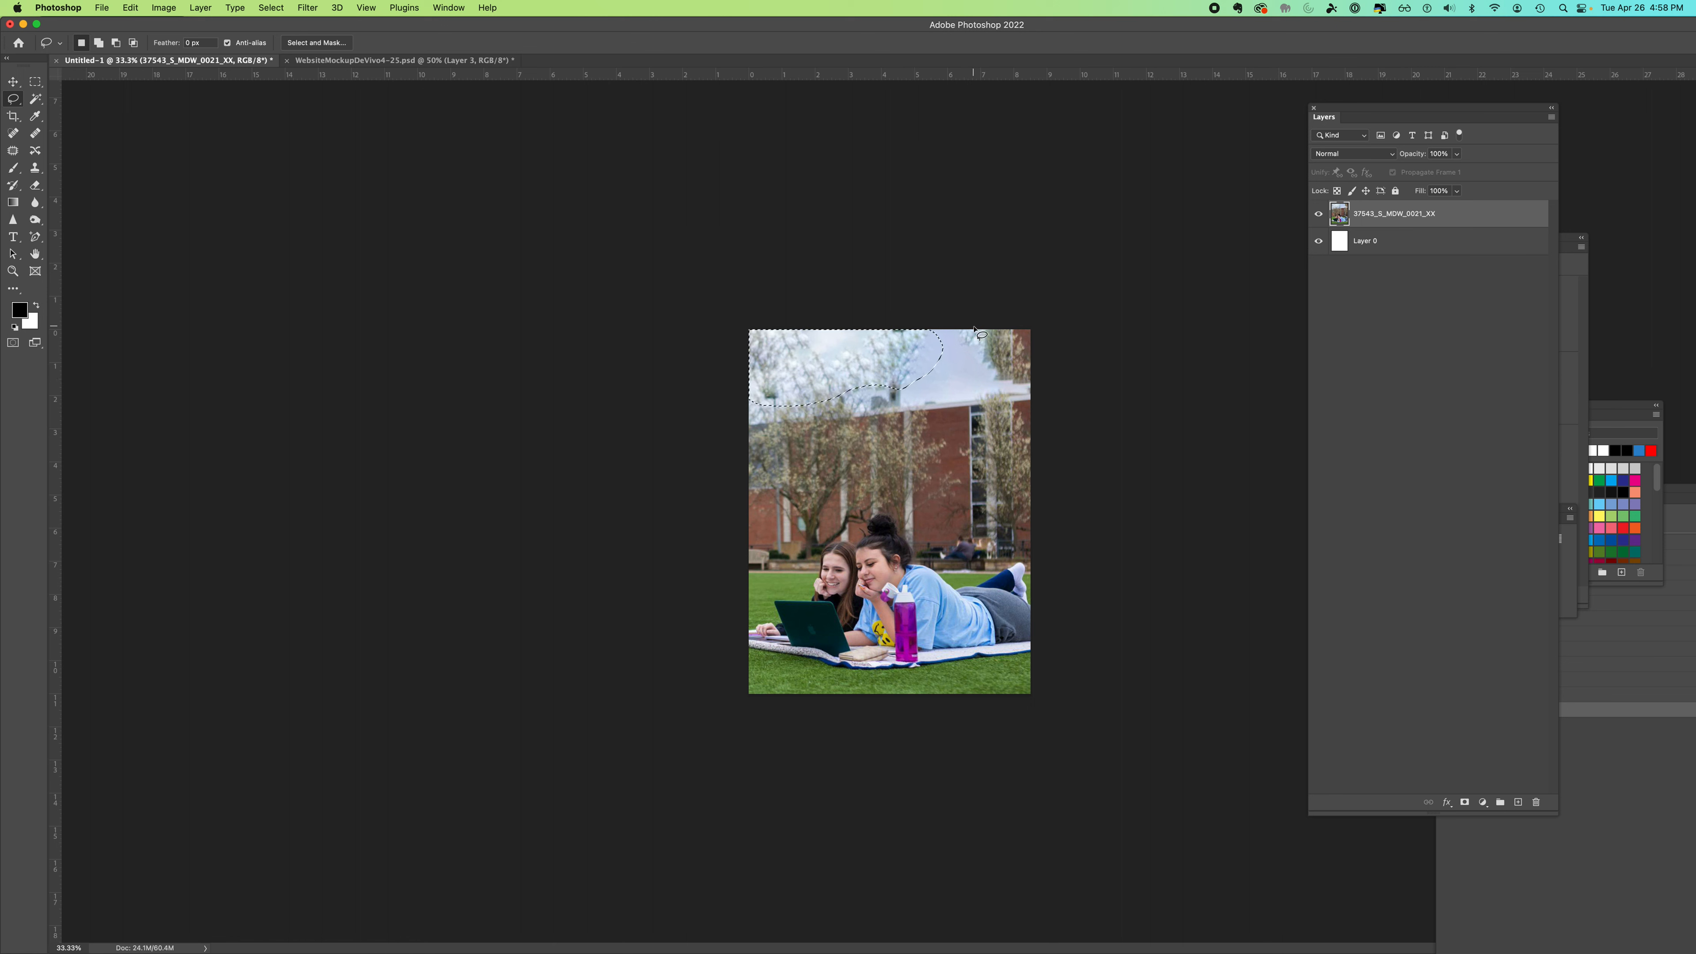
pyautogui.click(125, 8)
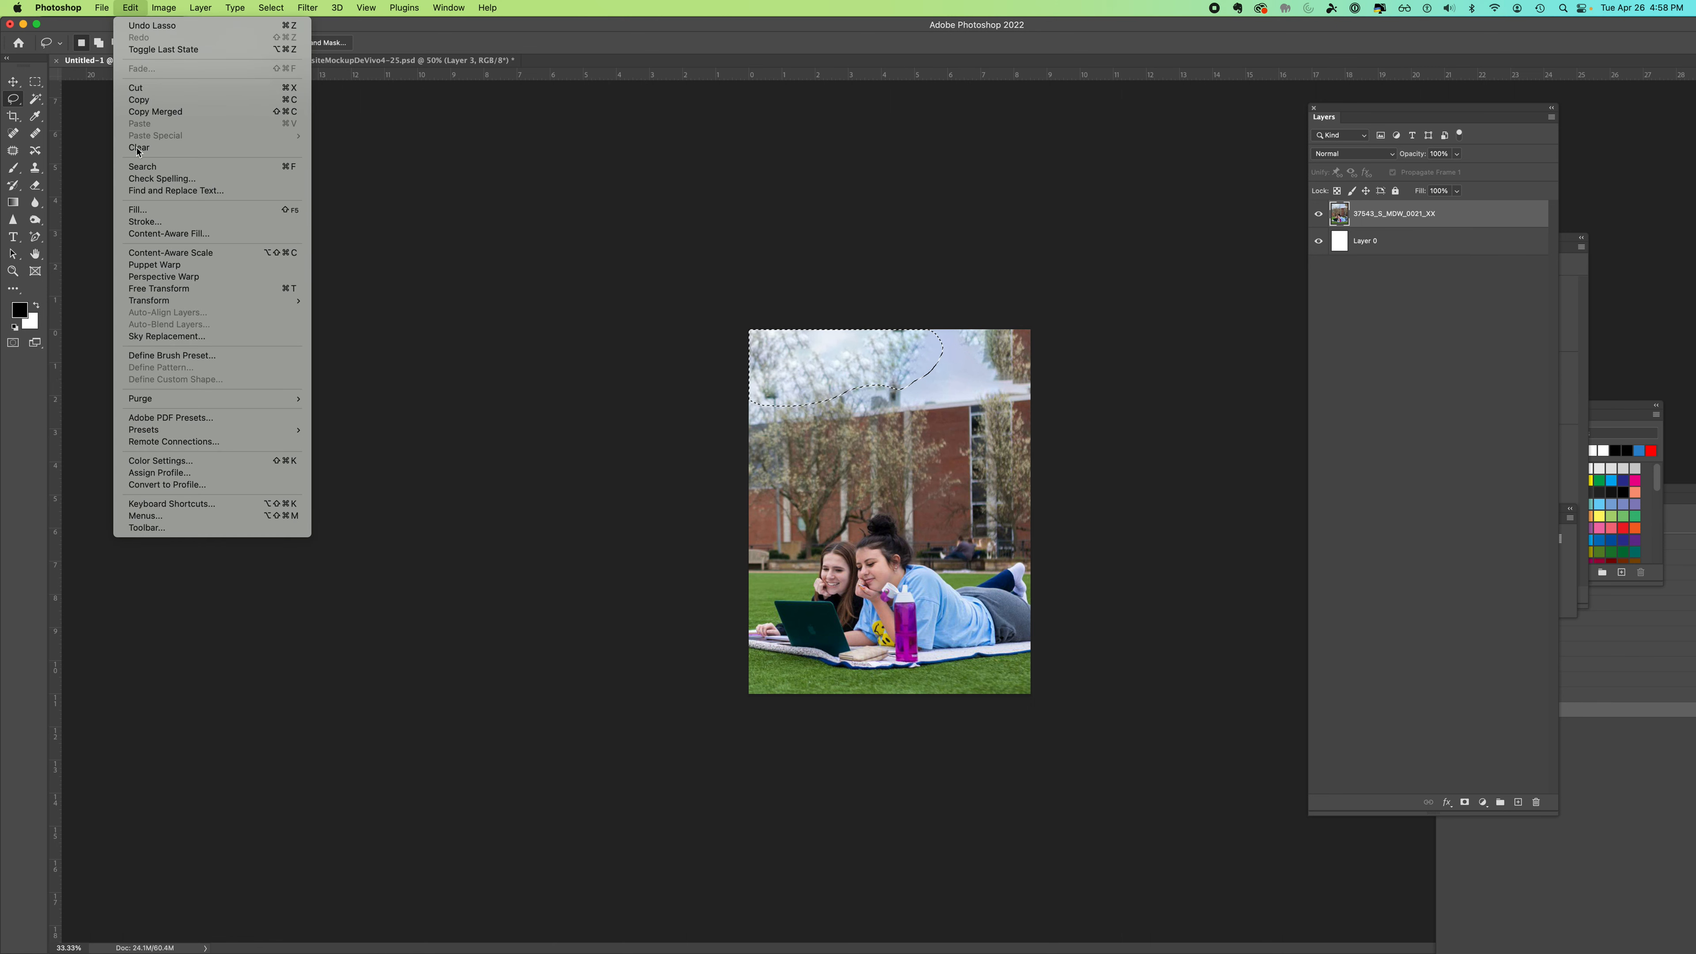
pyautogui.click(146, 213)
pyautogui.click(1048, 306)
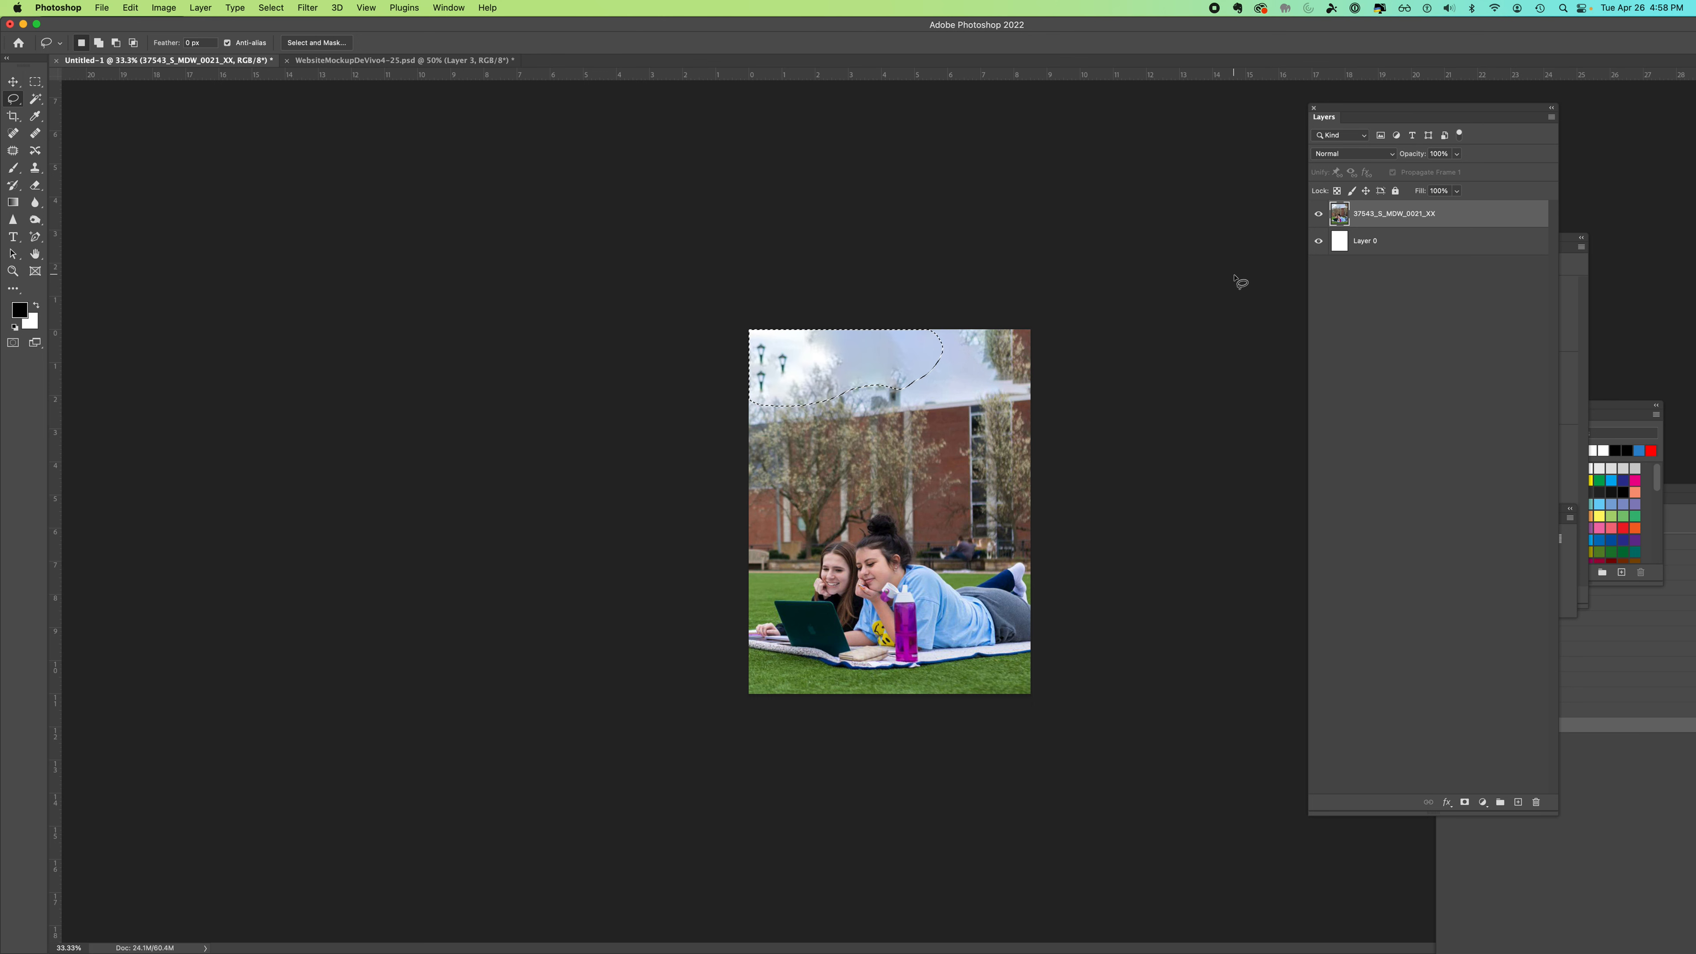
pyautogui.press('super+d')
# Step: Lasso the stray brick and tree fragment in the page's upper-right corner and replace it with a Content-Aware fill
pyautogui.moveTo(913, 311)
pyautogui.mouseDown()
pyautogui.moveTo(956, 381)
pyautogui.moveTo(1028, 398)
pyautogui.moveTo(1040, 323)
pyautogui.moveTo(888, 303)
pyautogui.mouseUp()
pyautogui.click(130, 7)
pyautogui.click(147, 204)
pyautogui.click(1052, 307)
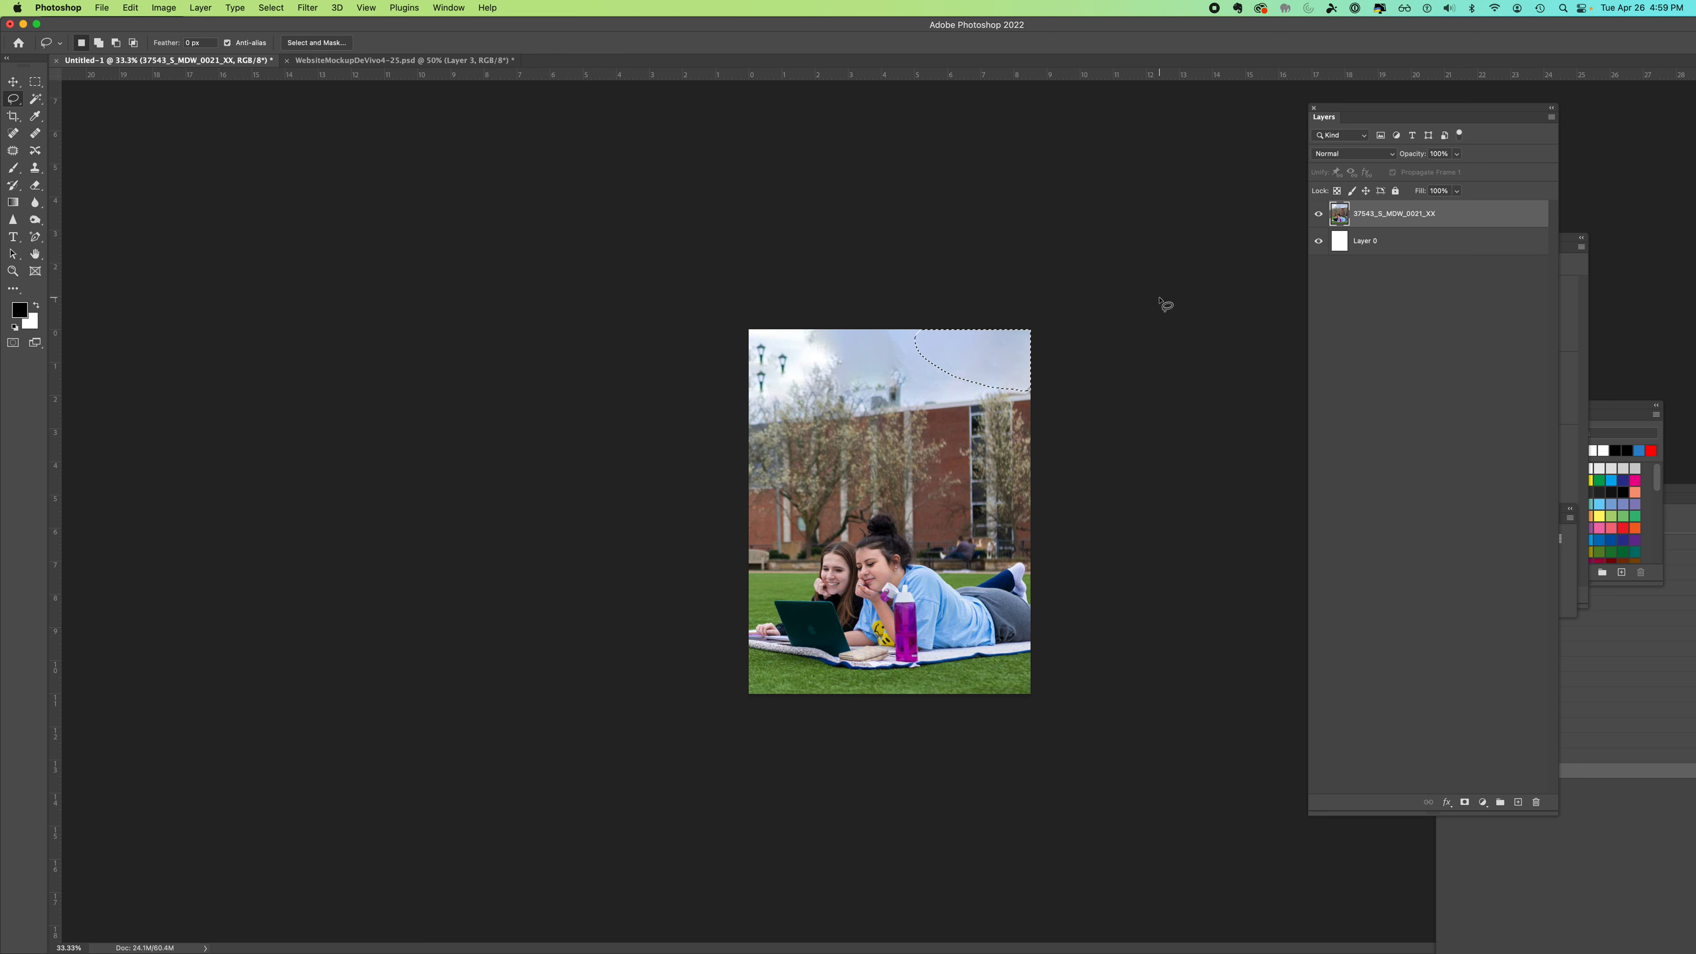
pyautogui.press('super+d')
# Step: Lasso the lampposts in the upper-left sky and remove them with a Content-Aware fill
pyautogui.moveTo(868, 359)
pyautogui.mouseDown()
pyautogui.moveTo(728, 391)
pyautogui.moveTo(713, 337)
pyautogui.moveTo(789, 312)
pyautogui.moveTo(858, 315)
pyautogui.moveTo(863, 359)
pyautogui.mouseUp()
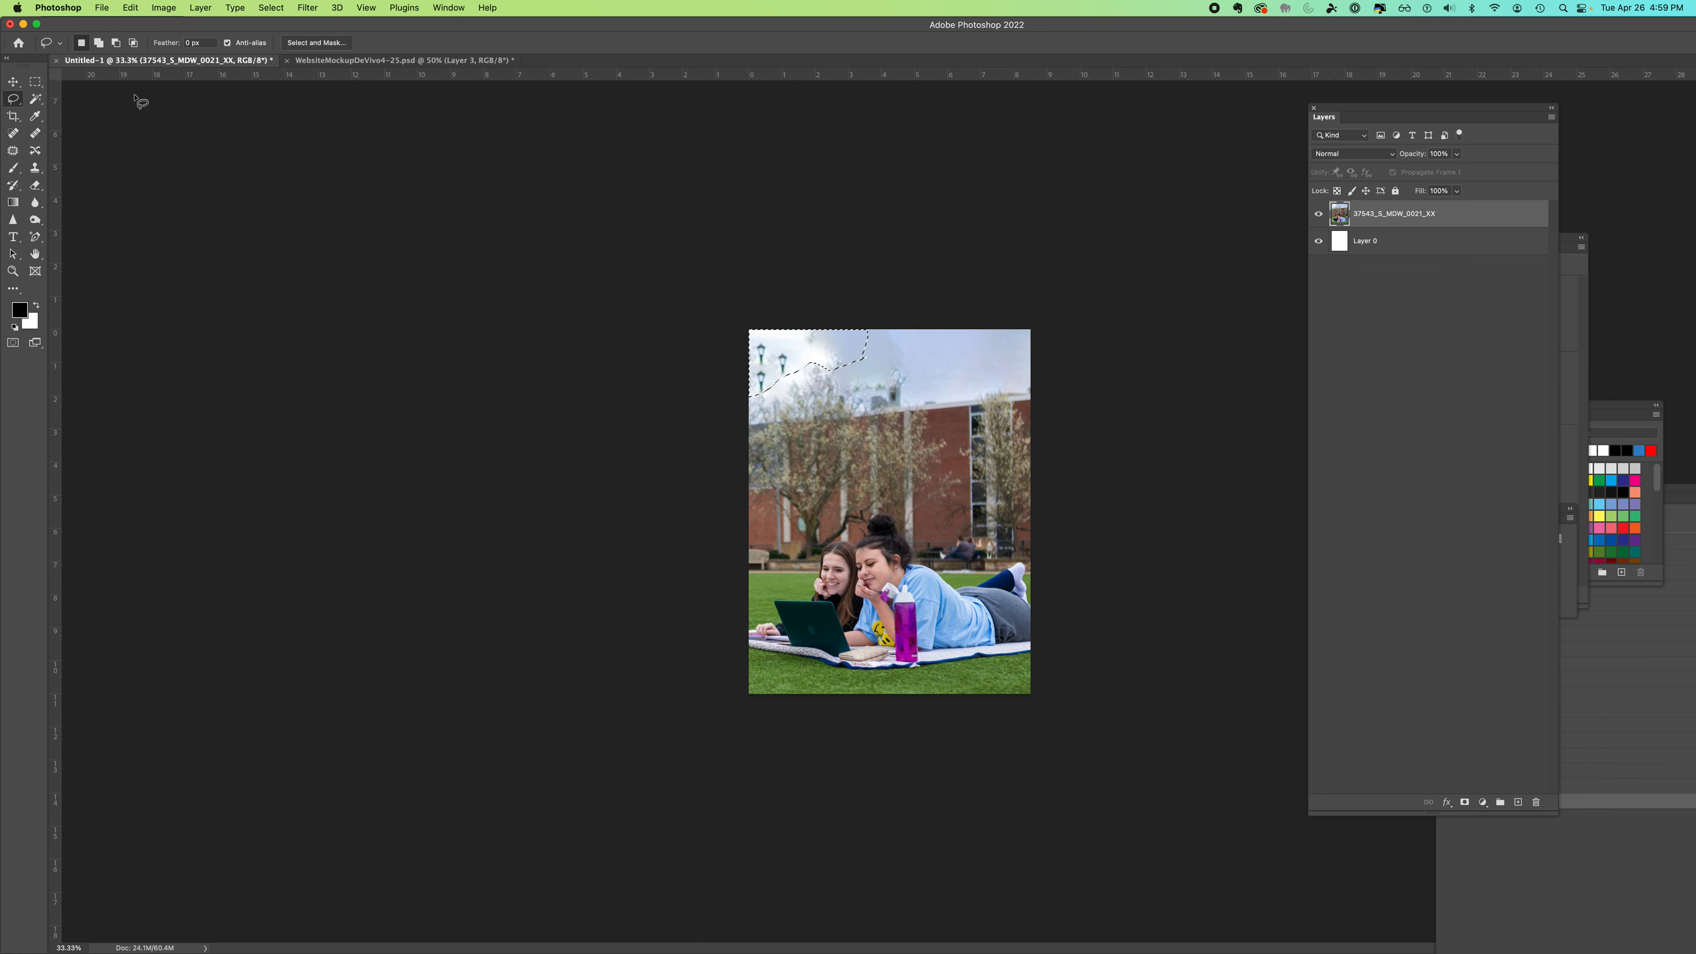
pyautogui.click(131, 8)
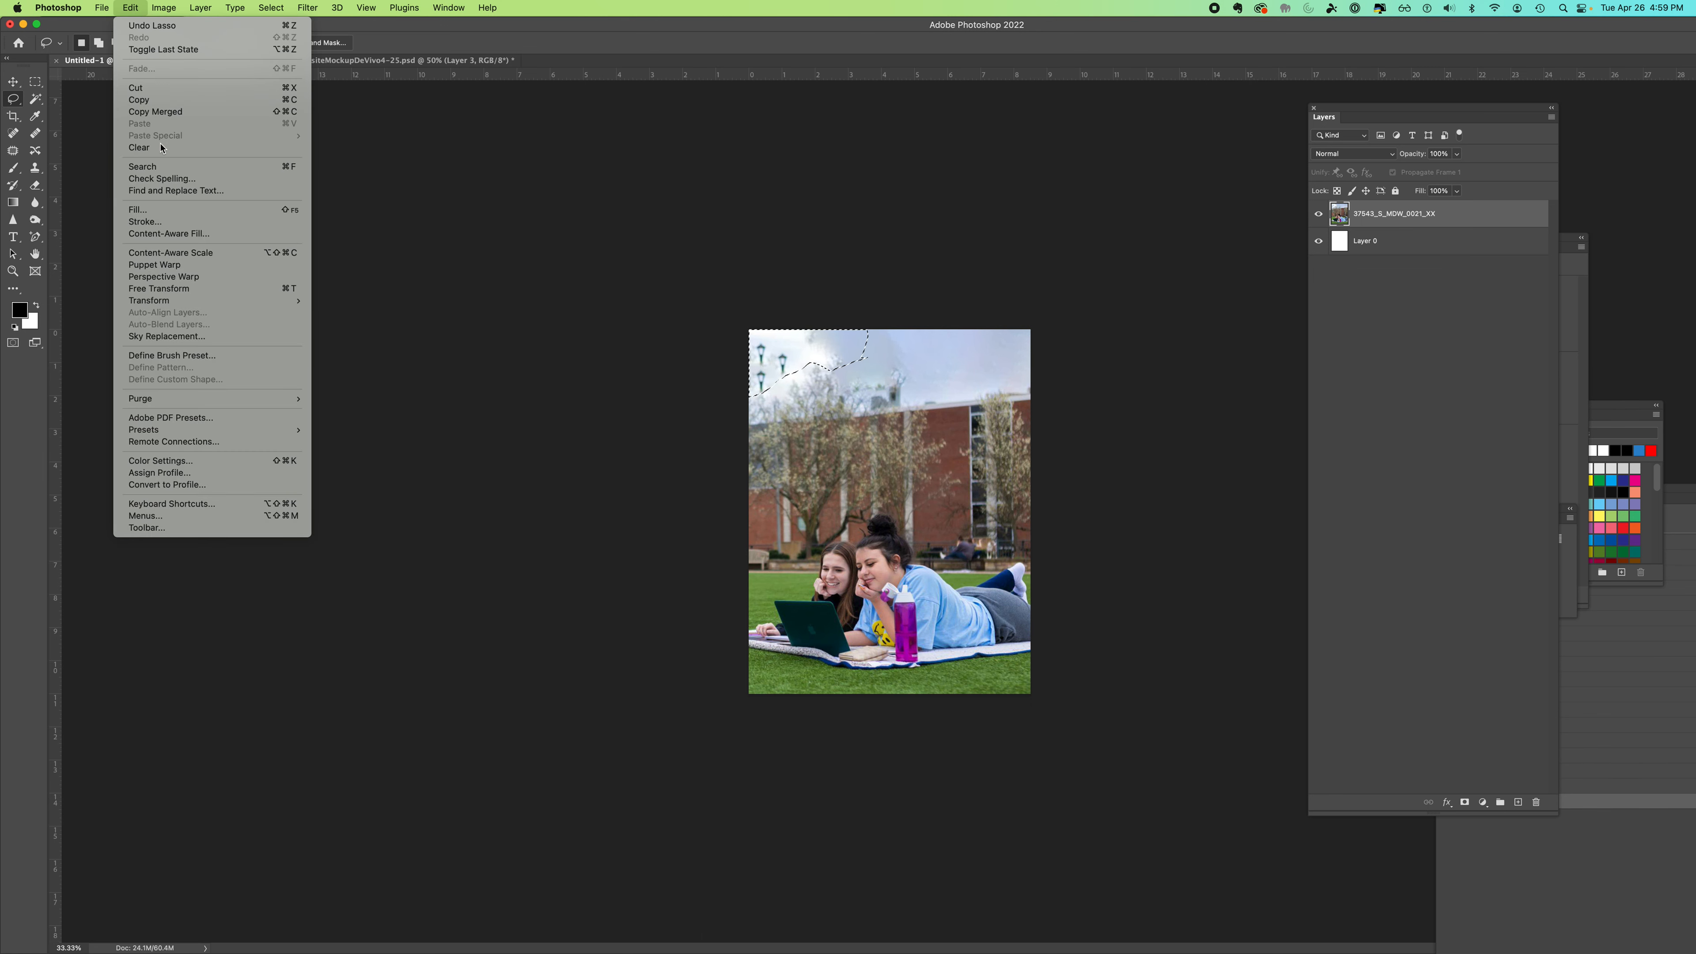
pyautogui.click(154, 208)
pyautogui.click(1052, 306)
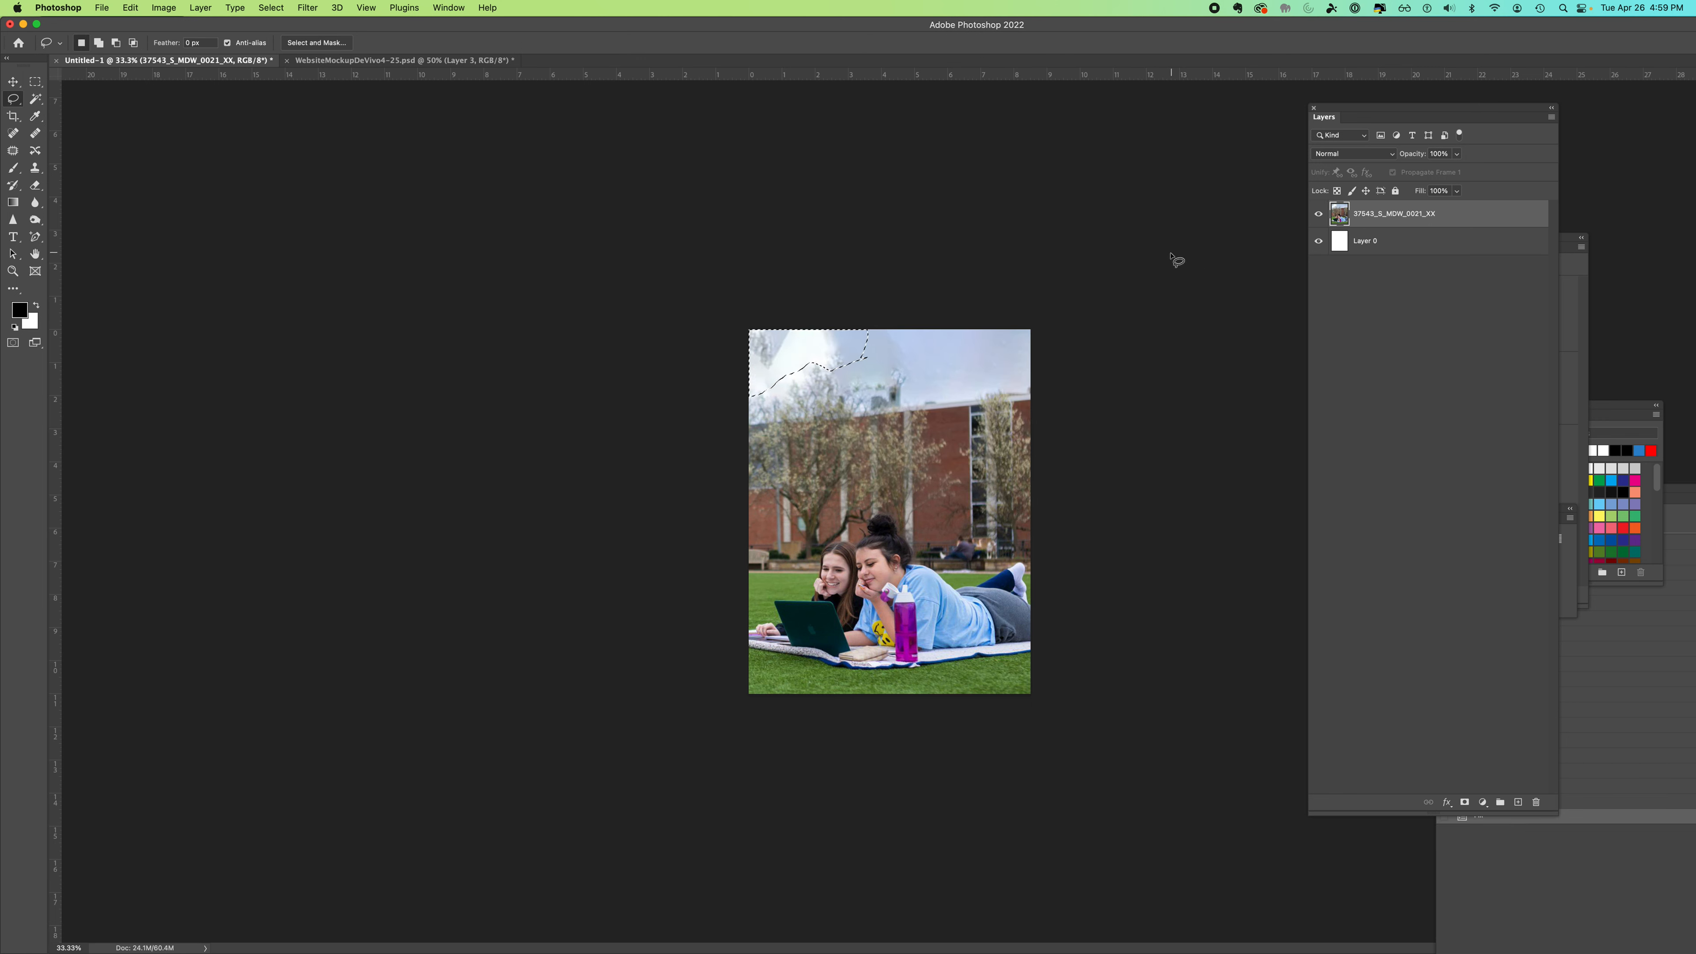
pyautogui.press('super+d')
# Step: Enlarge the Clone Stamp brush to about 428 px and clone blue sky over the bright white patch in the upper-left sky
pyautogui.click(35, 168)
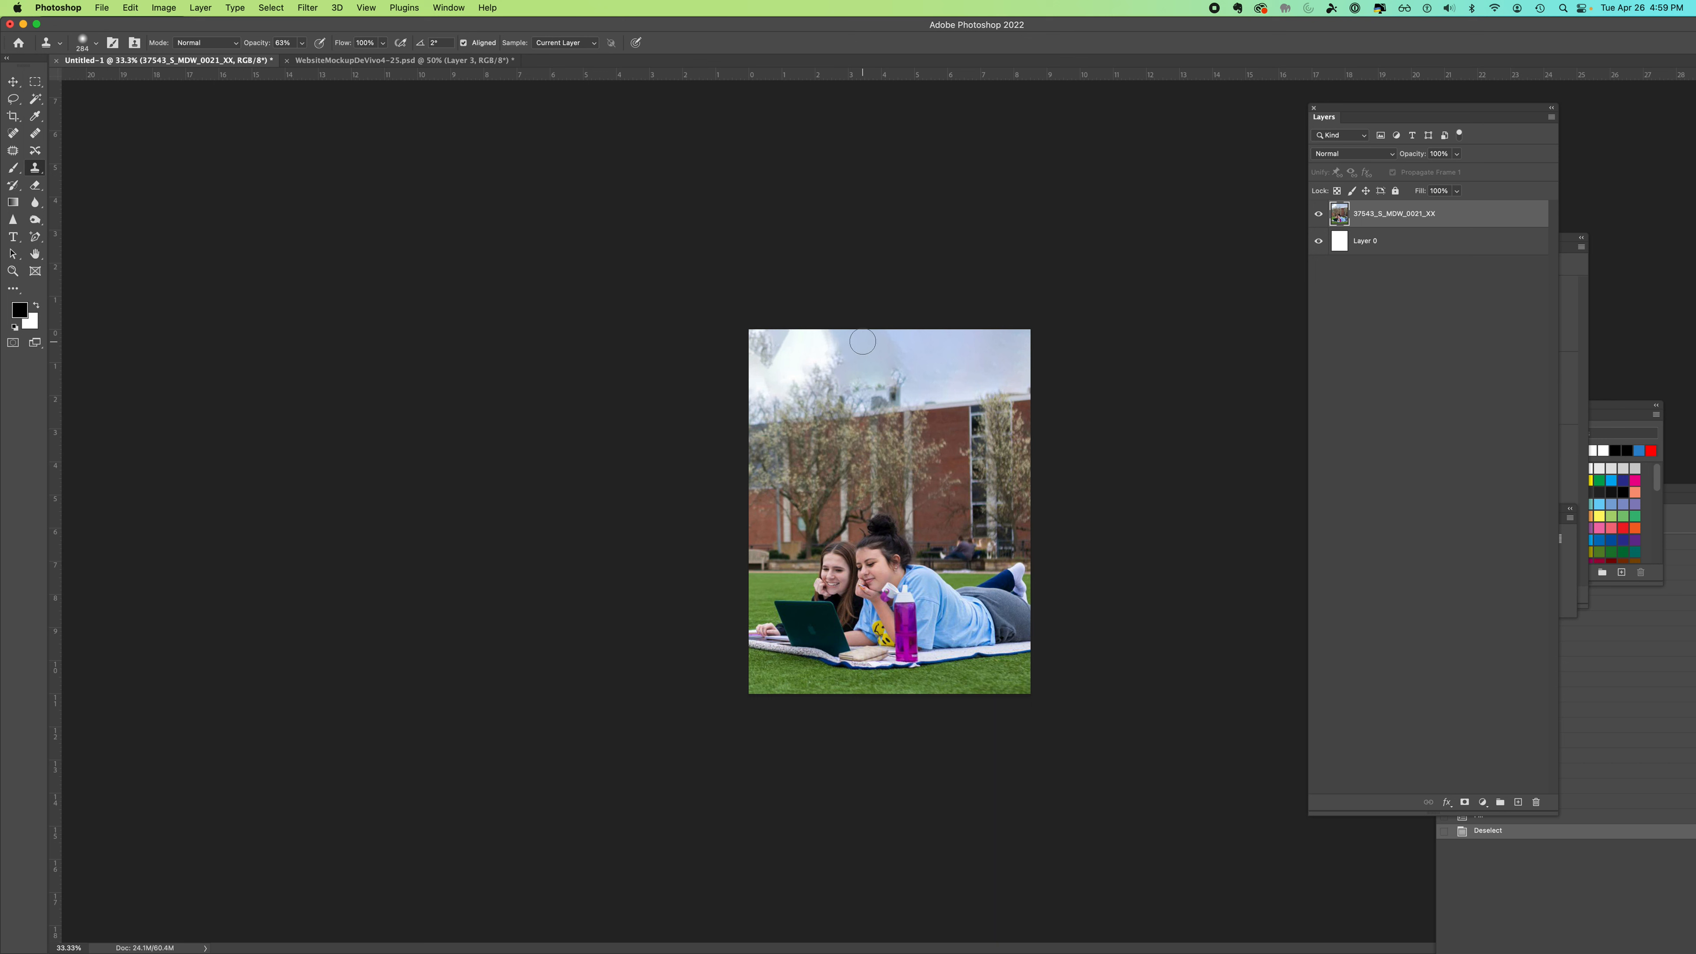
pyautogui.click(96, 44)
pyautogui.moveTo(140, 86); pyautogui.dragTo(147, 84)
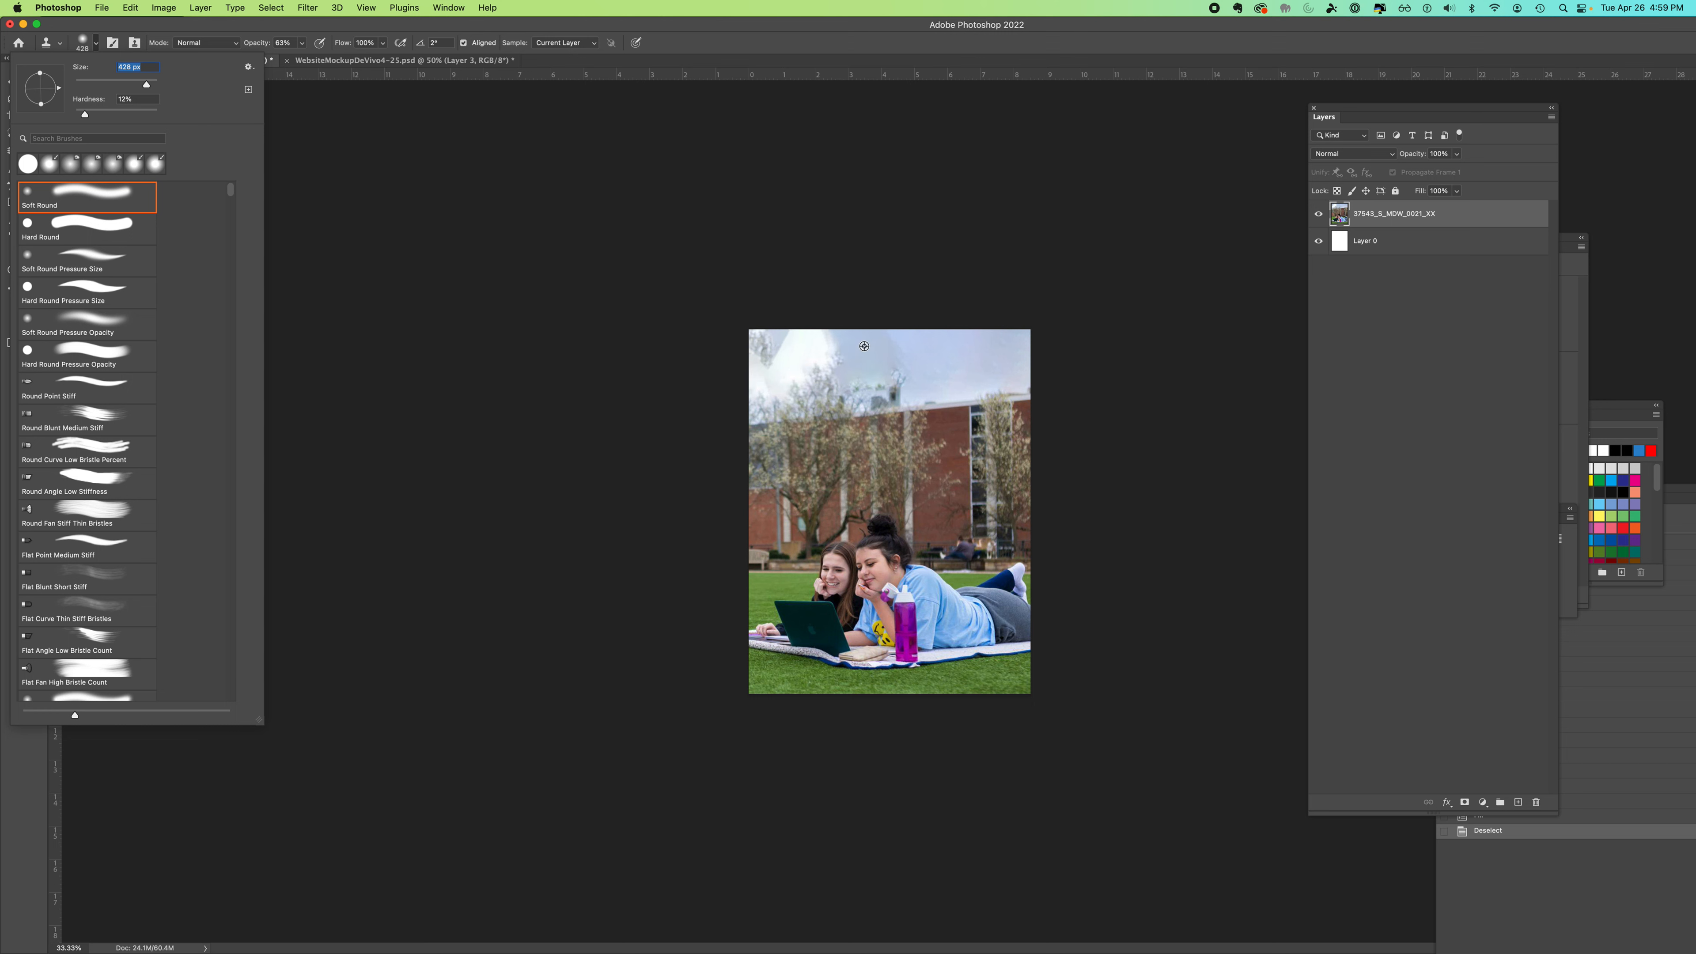
pyautogui.keyDown('alt'); pyautogui.click(866, 345); pyautogui.keyUp('alt')
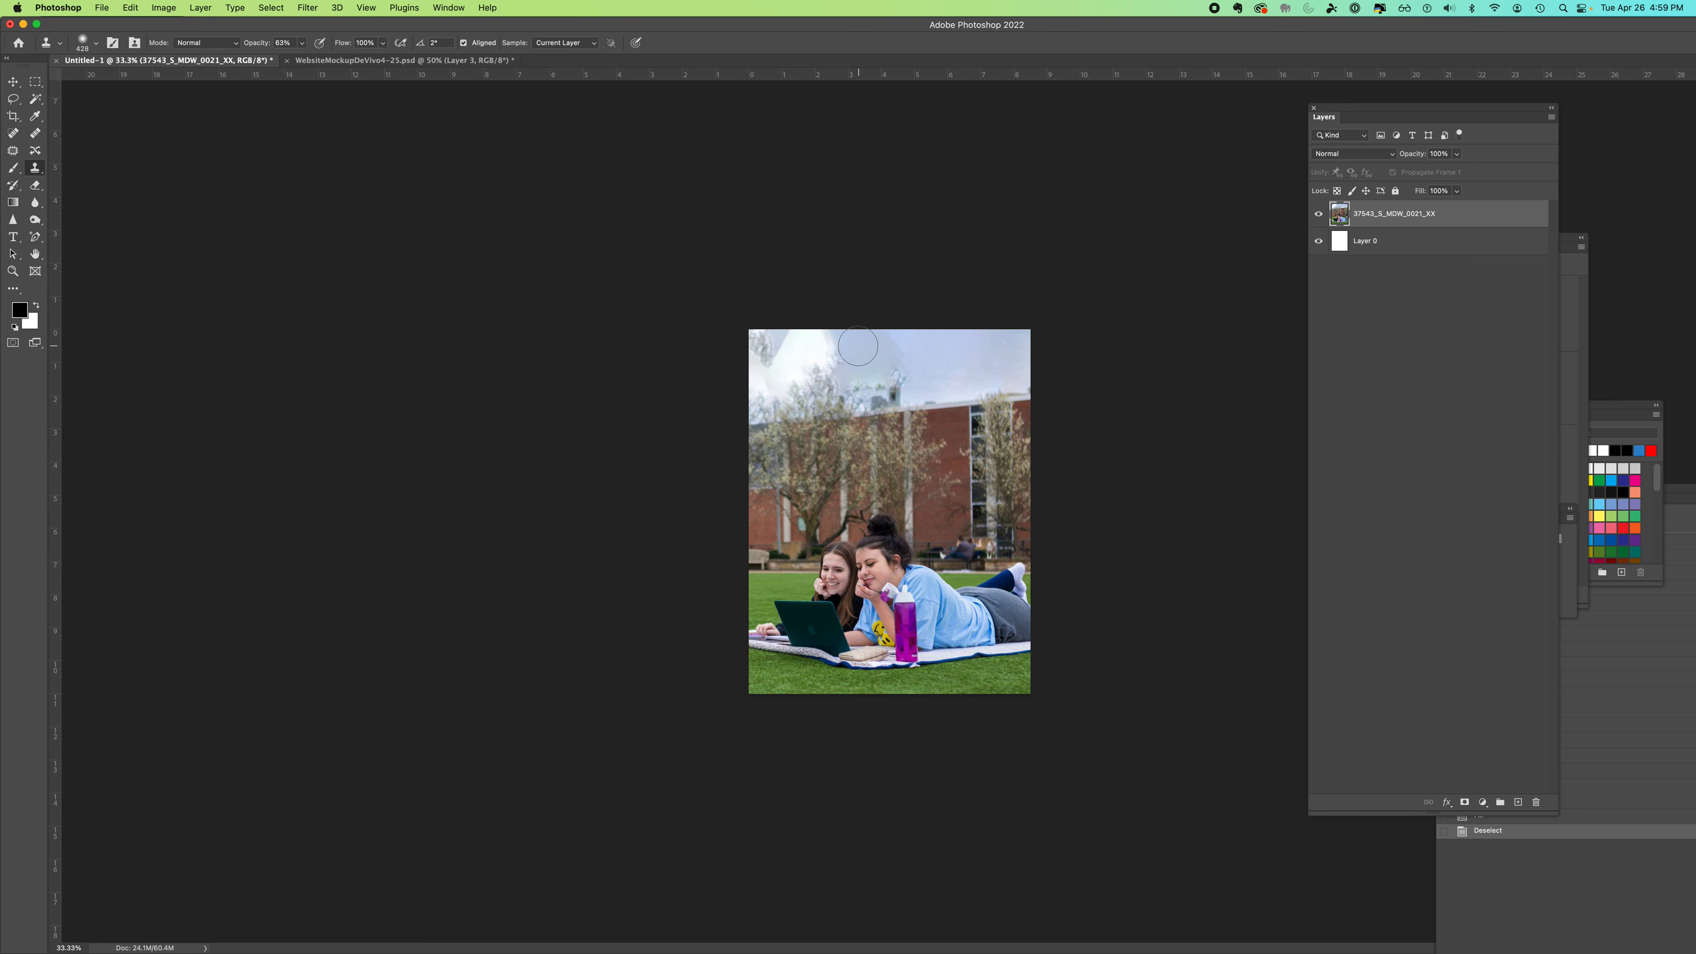
pyautogui.moveTo(855, 345)
pyautogui.mouseDown()
pyautogui.moveTo(810, 336)
pyautogui.moveTo(845, 339)
pyautogui.moveTo(812, 342)
pyautogui.moveTo(845, 359)
pyautogui.moveTo(809, 348)
pyautogui.moveTo(826, 335)
pyautogui.moveTo(784, 334)
pyautogui.moveTo(827, 333)
pyautogui.moveTo(779, 344)
pyautogui.moveTo(809, 324)
pyautogui.moveTo(764, 342)
pyautogui.mouseUp()
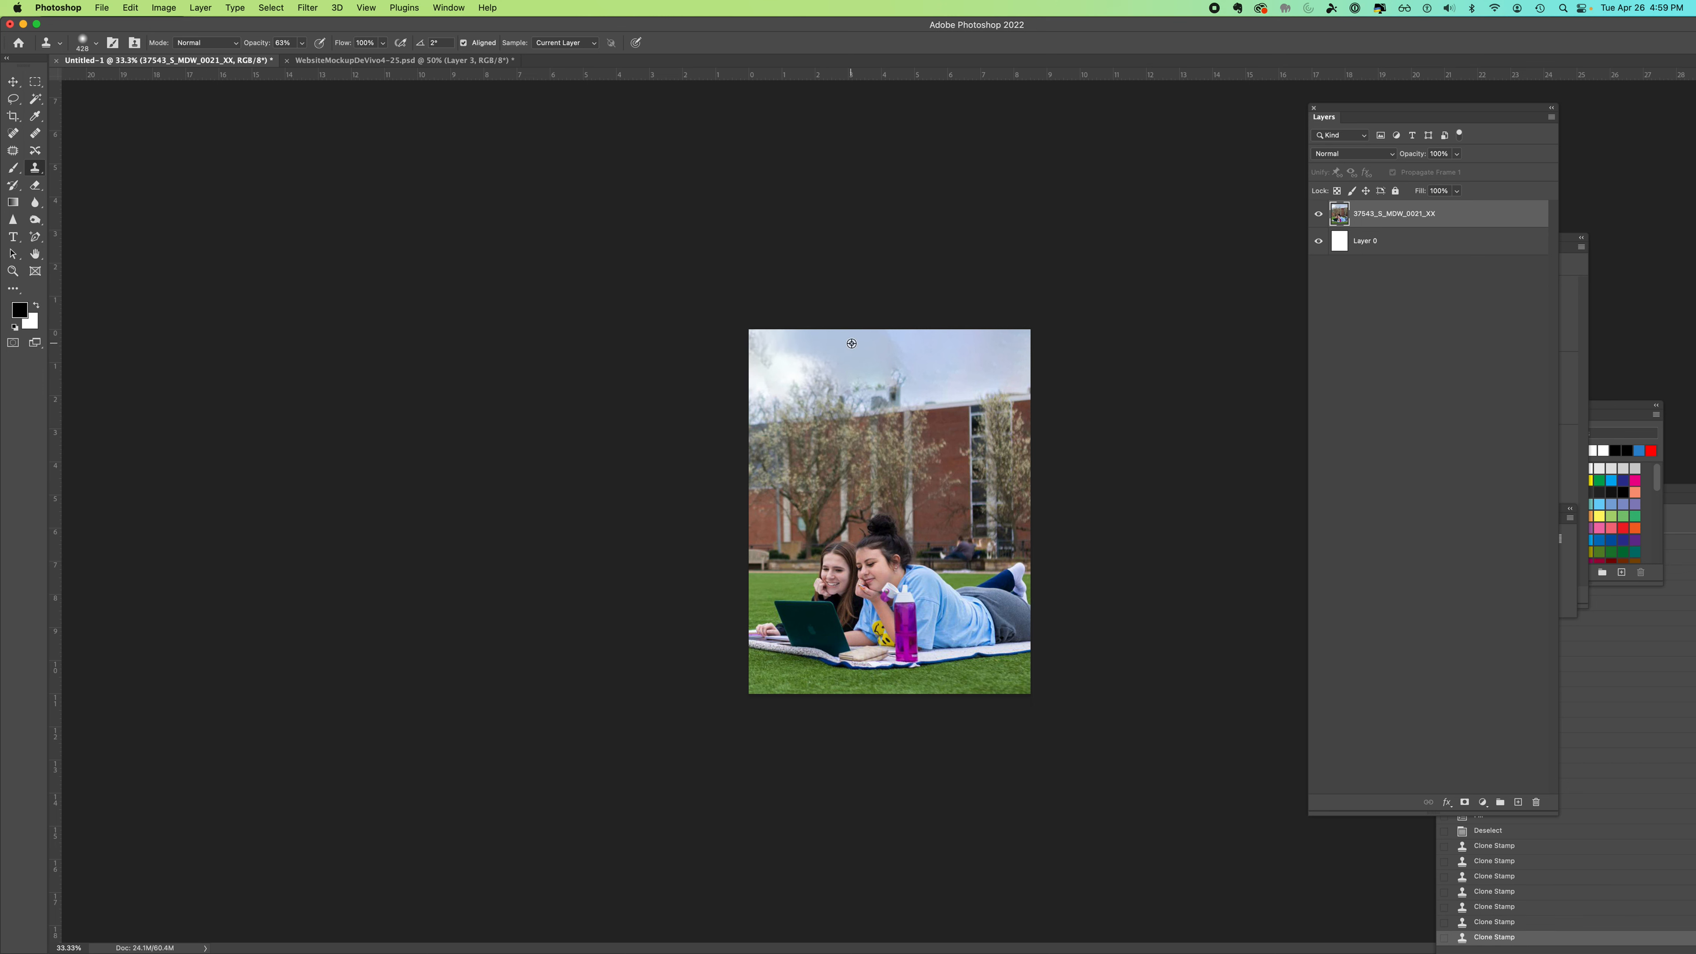
pyautogui.moveTo(760, 341)
pyautogui.mouseDown()
pyautogui.moveTo(811, 345)
pyautogui.moveTo(774, 368)
pyautogui.moveTo(762, 377)
pyautogui.mouseUp()
pyautogui.keyDown('alt'); pyautogui.click(793, 338); pyautogui.keyUp('alt')
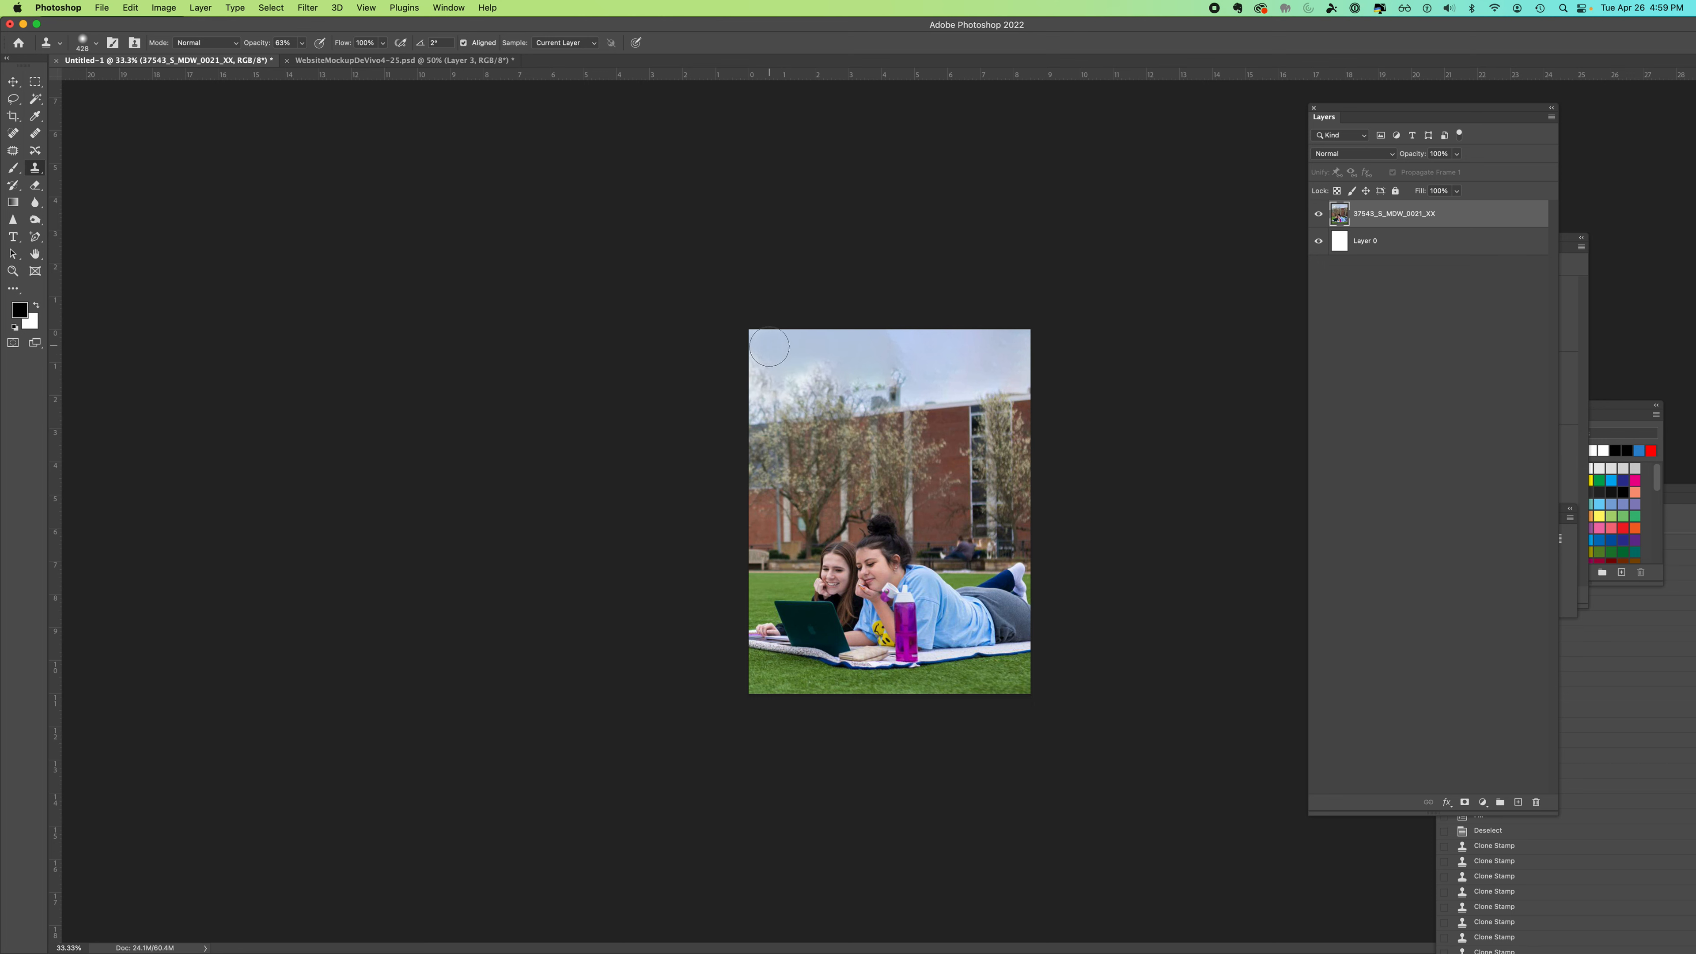
pyautogui.click(752, 369)
pyautogui.click(755, 378)
# Step: Clone clean sky over the patchy area and leftover fragments just above the building's roofline
pyautogui.keyDown('alt'); pyautogui.click(860, 342); pyautogui.keyUp('alt')
pyautogui.click(897, 360)
pyautogui.moveTo(898, 361)
pyautogui.mouseDown()
pyautogui.moveTo(909, 375)
pyautogui.moveTo(883, 381)
pyautogui.moveTo(1043, 365)
pyautogui.mouseUp()
pyautogui.keyDown('alt'); pyautogui.click(960, 362); pyautogui.keyUp('alt')
pyautogui.keyDown('alt'); pyautogui.click(966, 371); pyautogui.keyUp('alt')
pyautogui.click(906, 382)
pyautogui.keyDown('alt'); pyautogui.click(938, 367); pyautogui.keyUp('alt')
pyautogui.moveTo(991, 364)
pyautogui.mouseDown()
pyautogui.moveTo(807, 352)
pyautogui.moveTo(741, 385)
pyautogui.mouseUp()
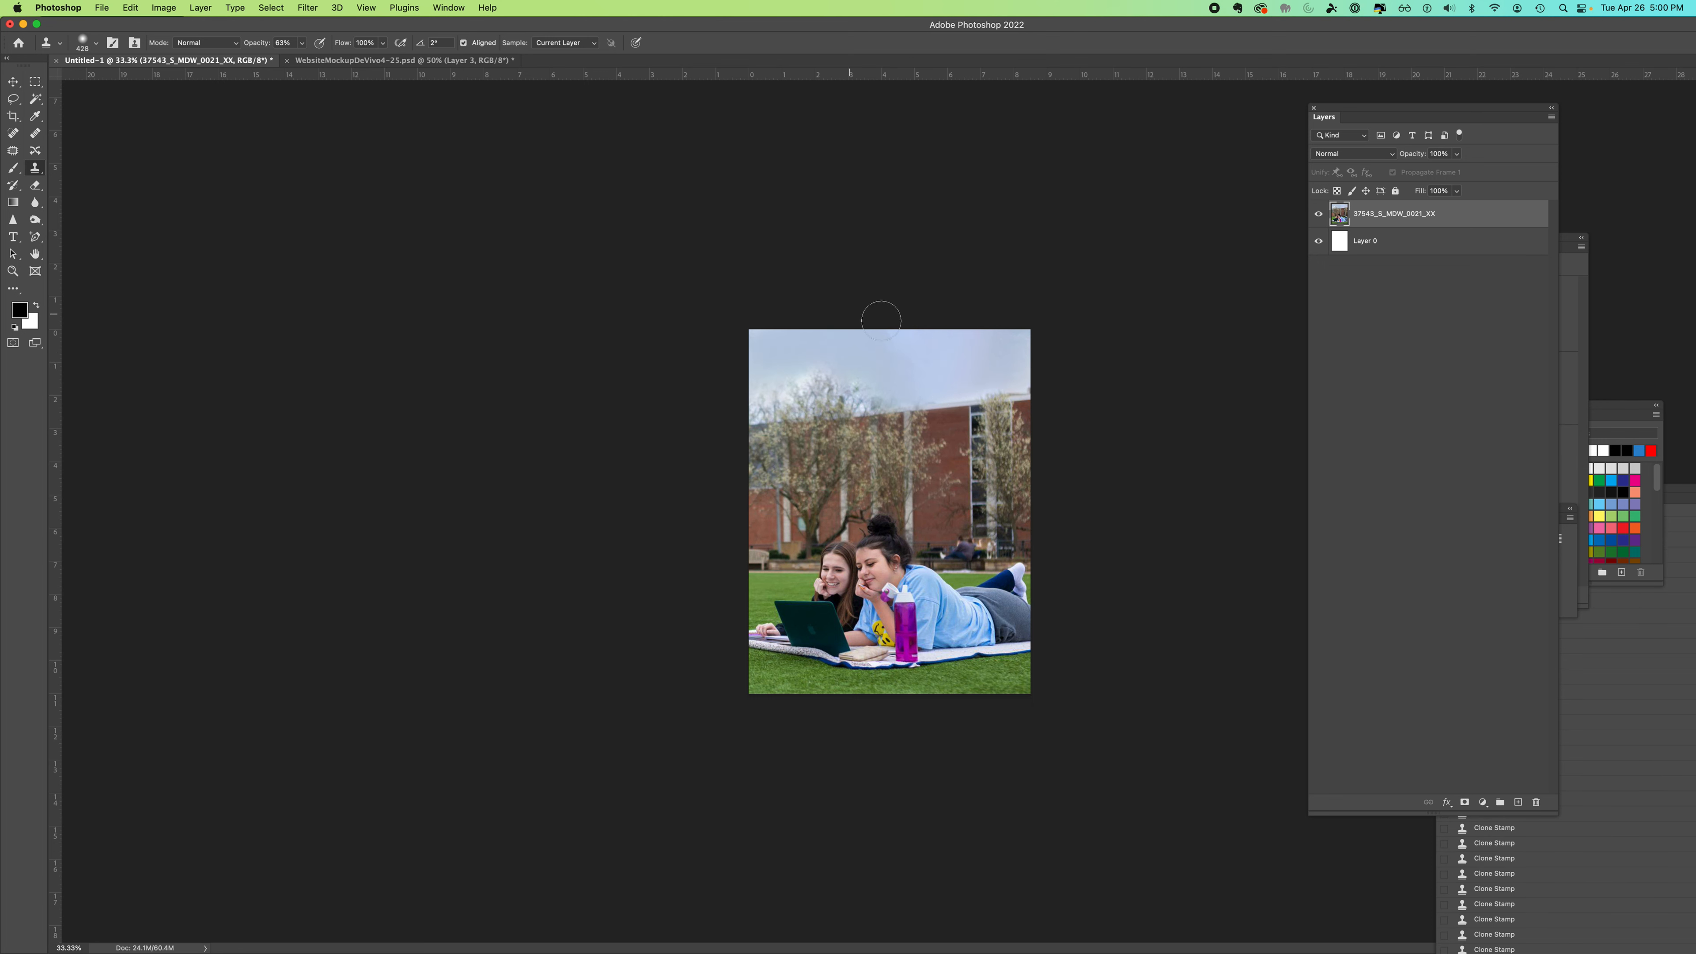
# Step: Even out the remaining blotches along the top of the sky with more cloned sky samples
pyautogui.keyDown('alt'); pyautogui.click(992, 354); pyautogui.keyUp('alt')
pyautogui.moveTo(927, 355)
pyautogui.mouseDown()
pyautogui.moveTo(820, 336)
pyautogui.moveTo(756, 396)
pyautogui.moveTo(830, 352)
pyautogui.moveTo(725, 345)
pyautogui.moveTo(753, 279)
pyautogui.mouseUp()
pyautogui.keyDown('alt'); pyautogui.click(808, 352); pyautogui.keyUp('alt')
pyautogui.keyDown('alt'); pyautogui.click(803, 350); pyautogui.keyUp('alt')
pyautogui.keyDown('alt'); pyautogui.click(771, 353); pyautogui.keyUp('alt')
pyautogui.keyDown('alt'); pyautogui.click(786, 357); pyautogui.keyUp('alt')
# Step: Add a new blank layer above the photo layer
pyautogui.scroll(2, 1538, 86)
pyautogui.click(1551, 117)
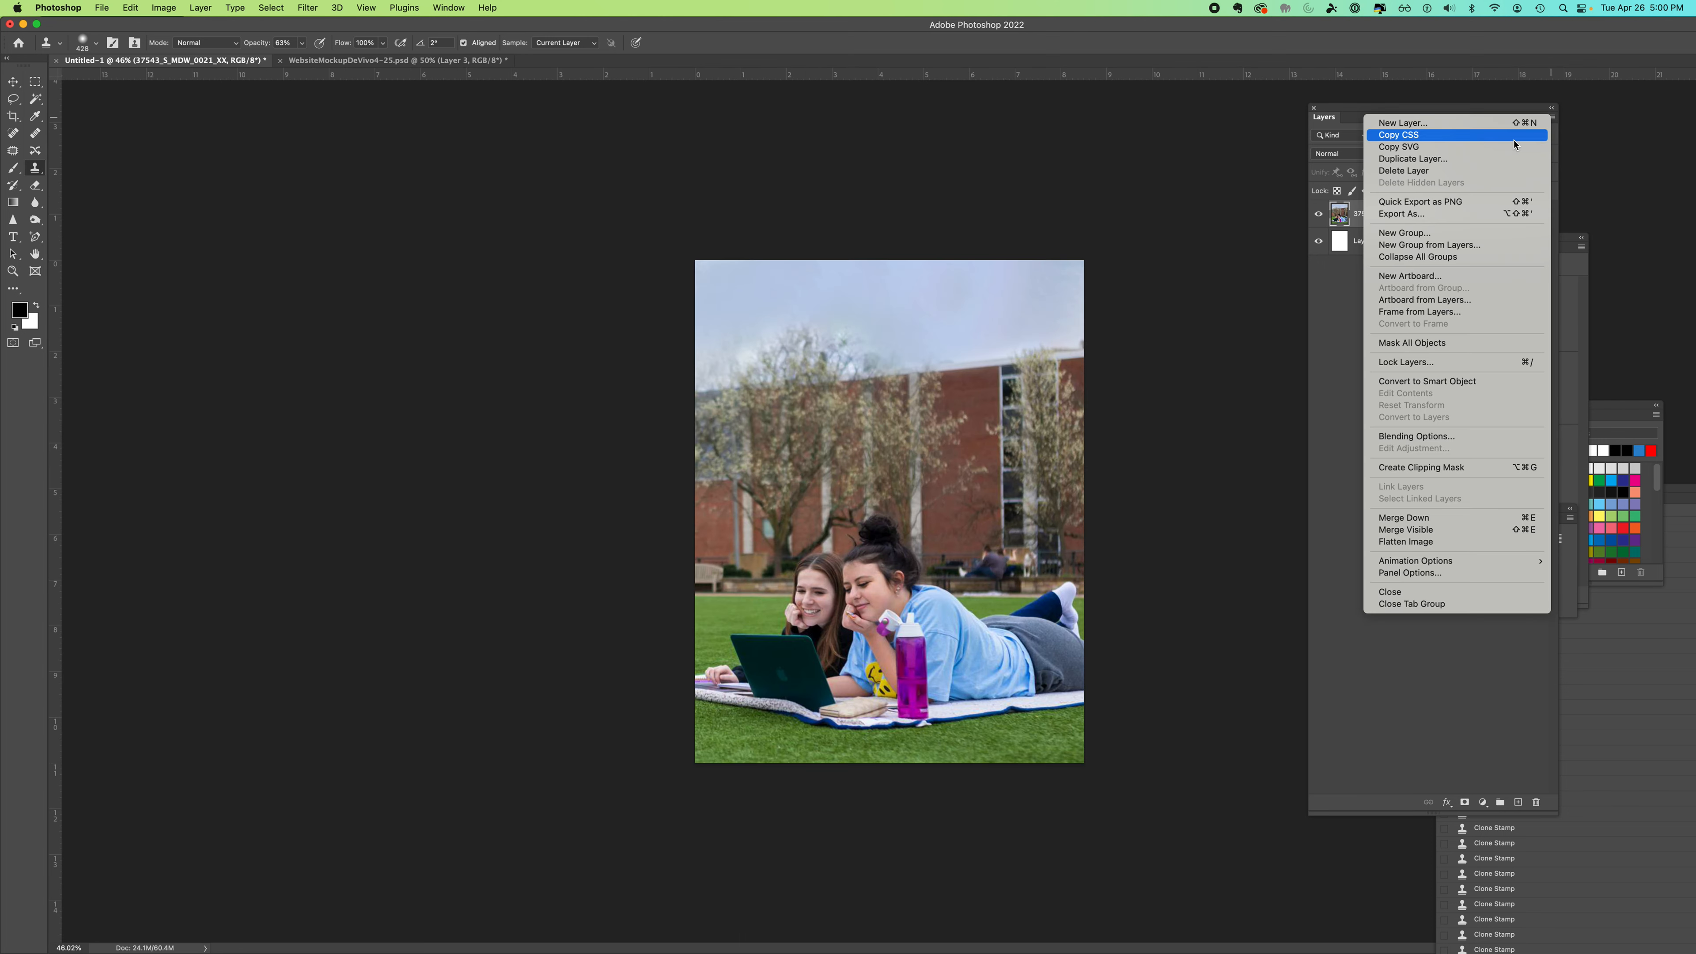
pyautogui.click(1422, 125)
pyautogui.click(1125, 383)
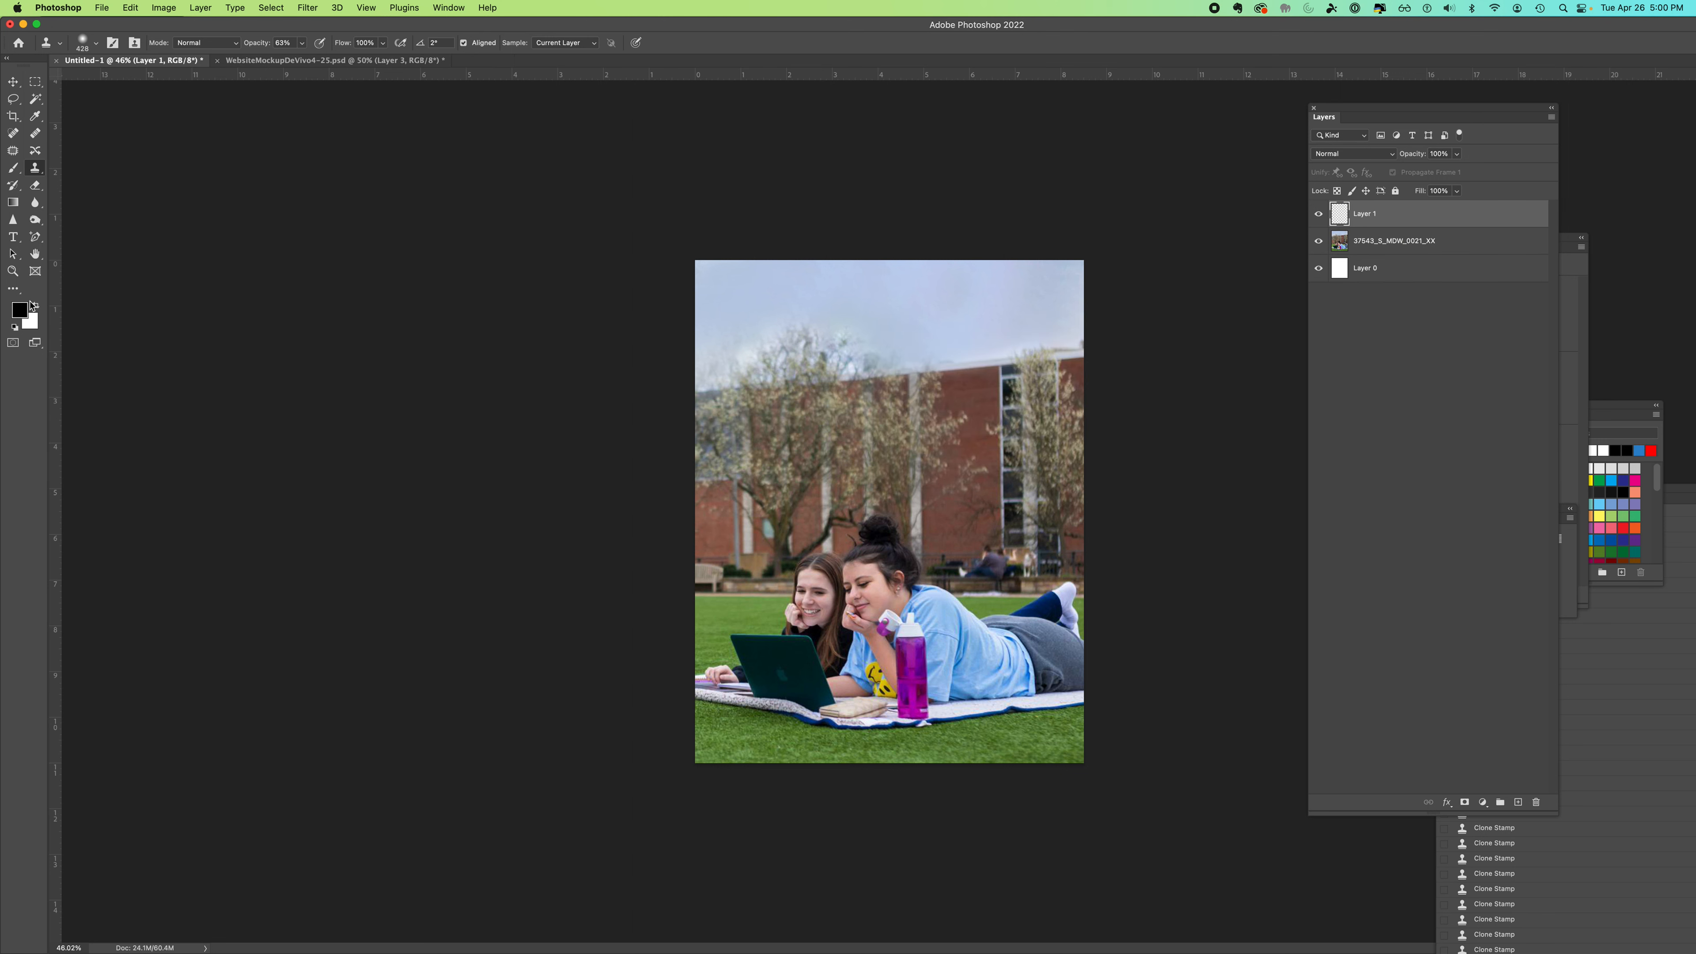
# Step: Sample the light blue of the sky and draw a linear gradient on the new layer, fading from the page top down over the building
pyautogui.click(36, 118)
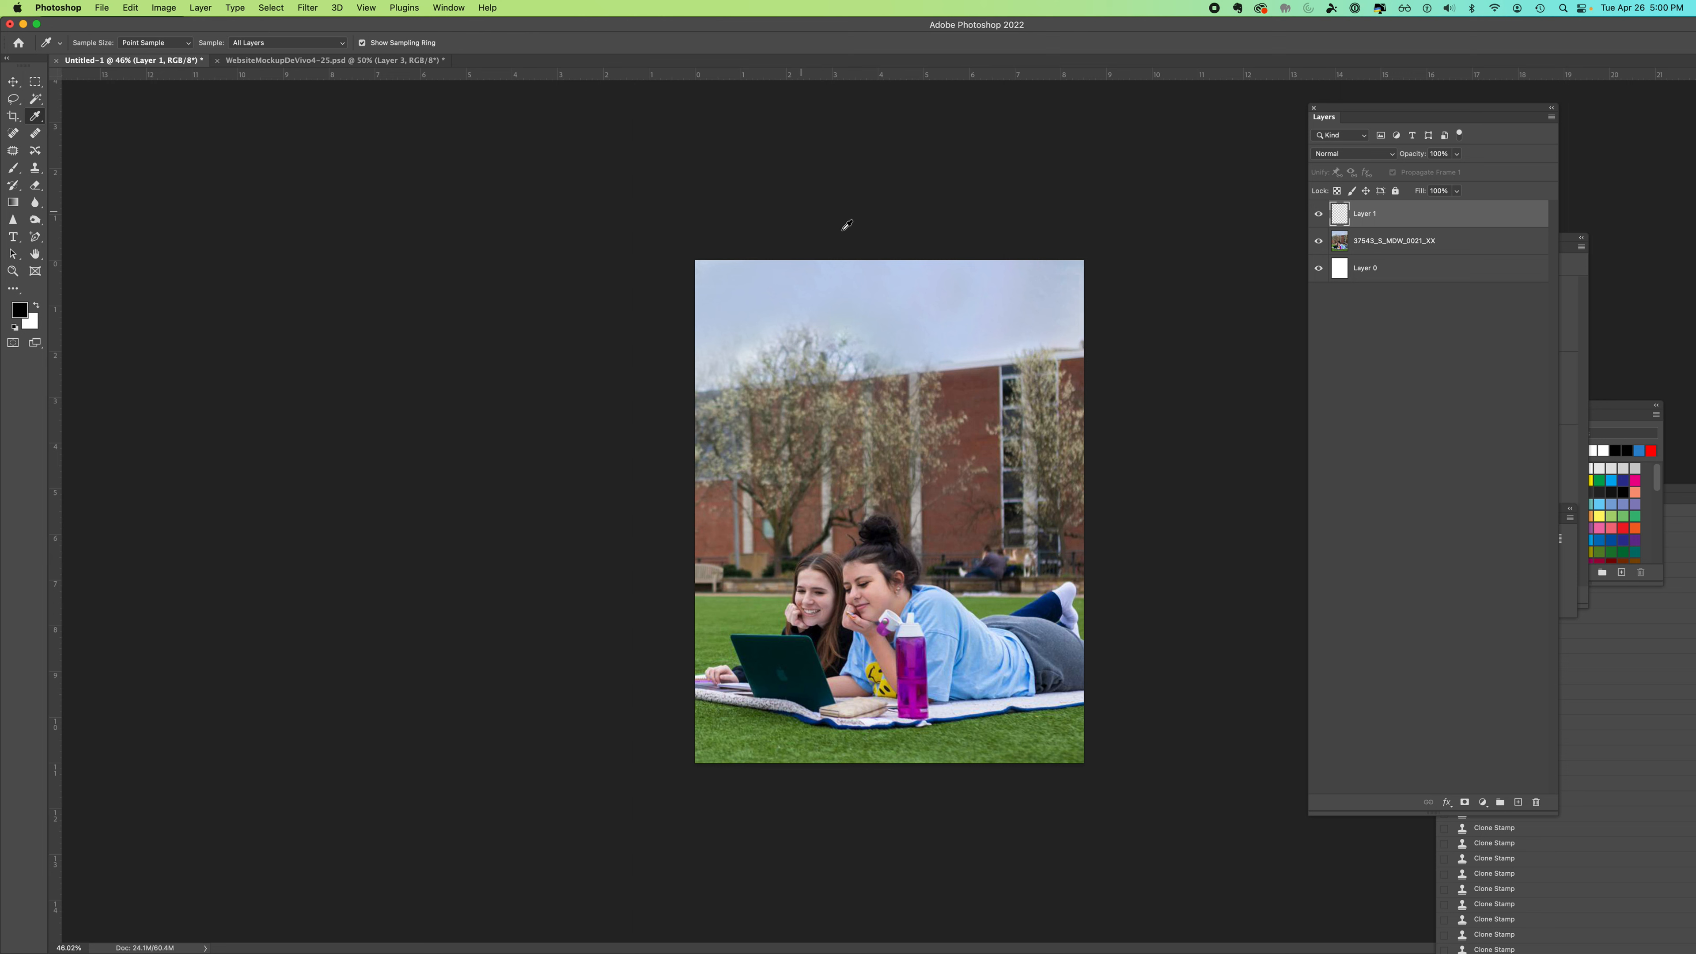
pyautogui.click(940, 310)
pyautogui.click(13, 203)
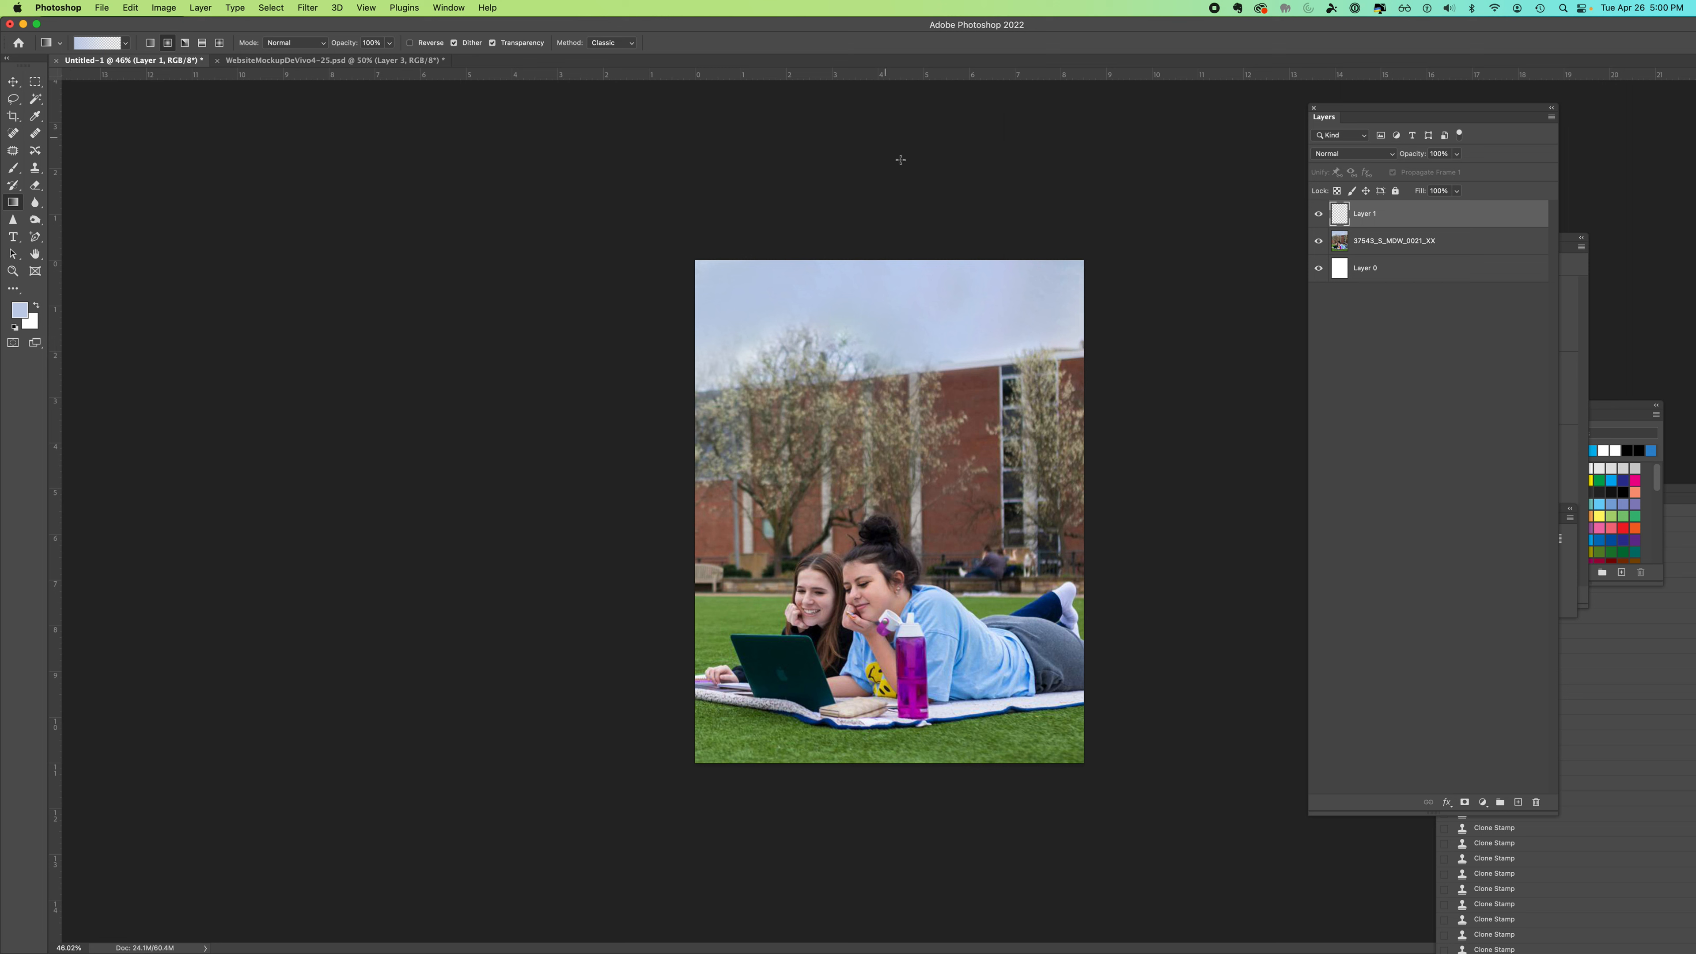
pyautogui.moveTo(891, 254); pyautogui.dragTo(888, 457)
pyautogui.click(150, 45)
pyautogui.moveTo(891, 257); pyautogui.dragTo(894, 442)
pyautogui.moveTo(872, 261); pyautogui.dragTo(881, 506)
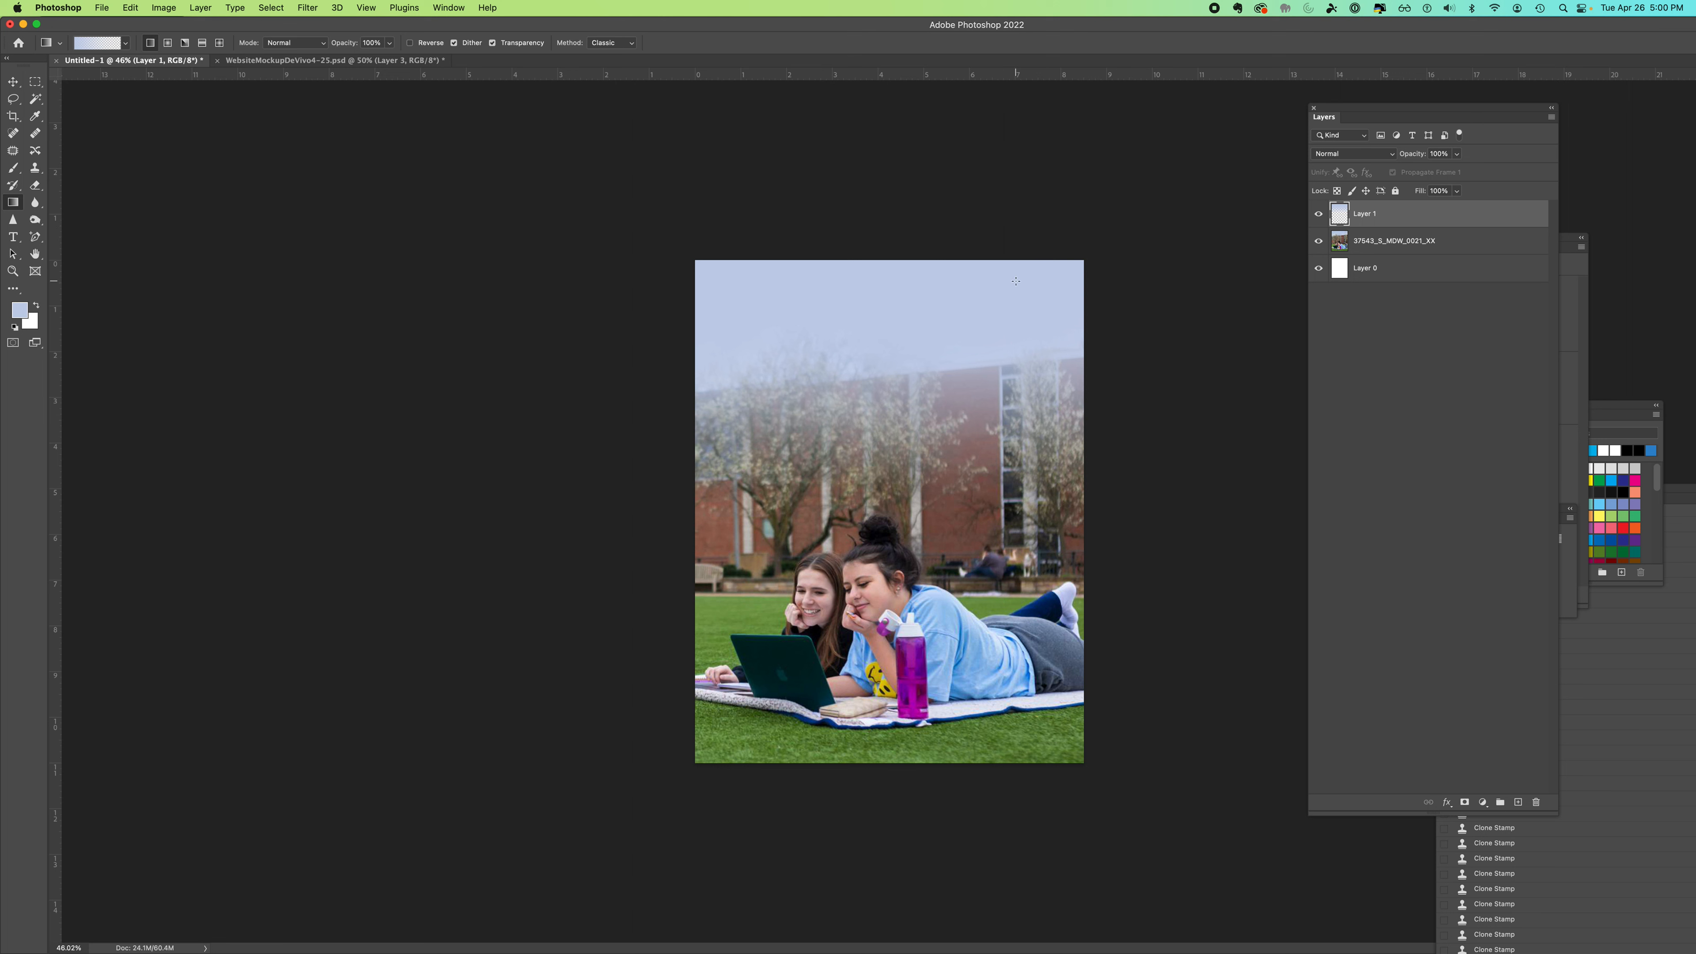
# Step: Keep the gradient layer's blend mode at Normal and lower its opacity to about 58%
pyautogui.click(1365, 154)
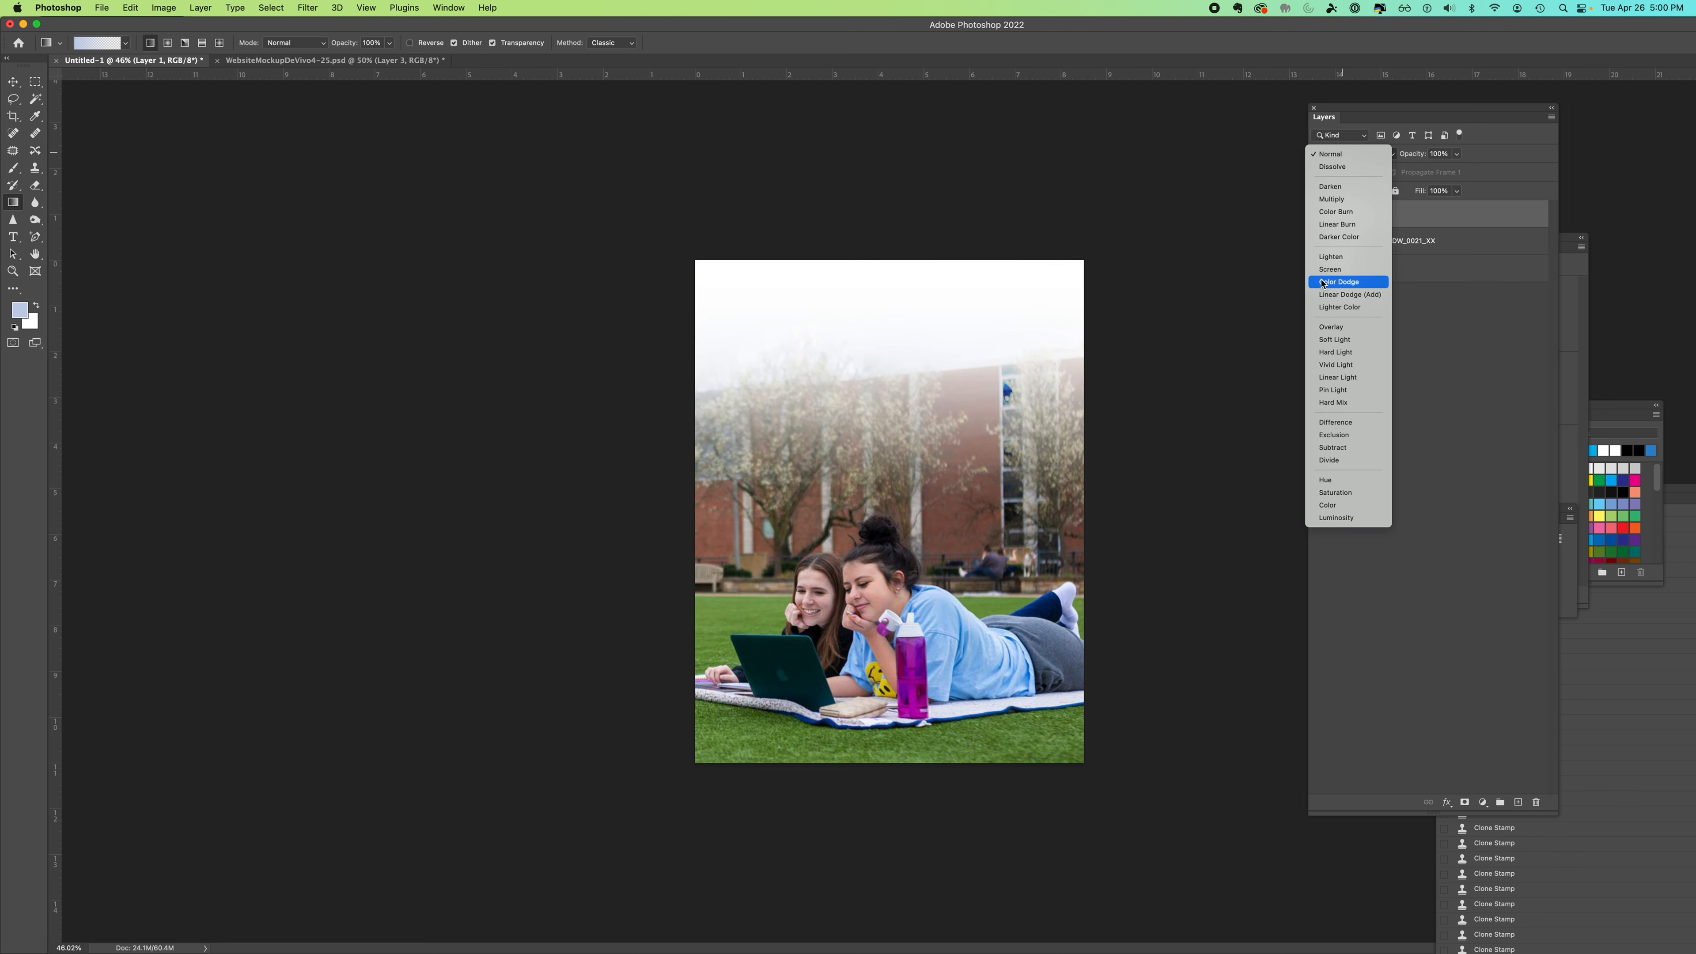
pyautogui.click(1460, 342)
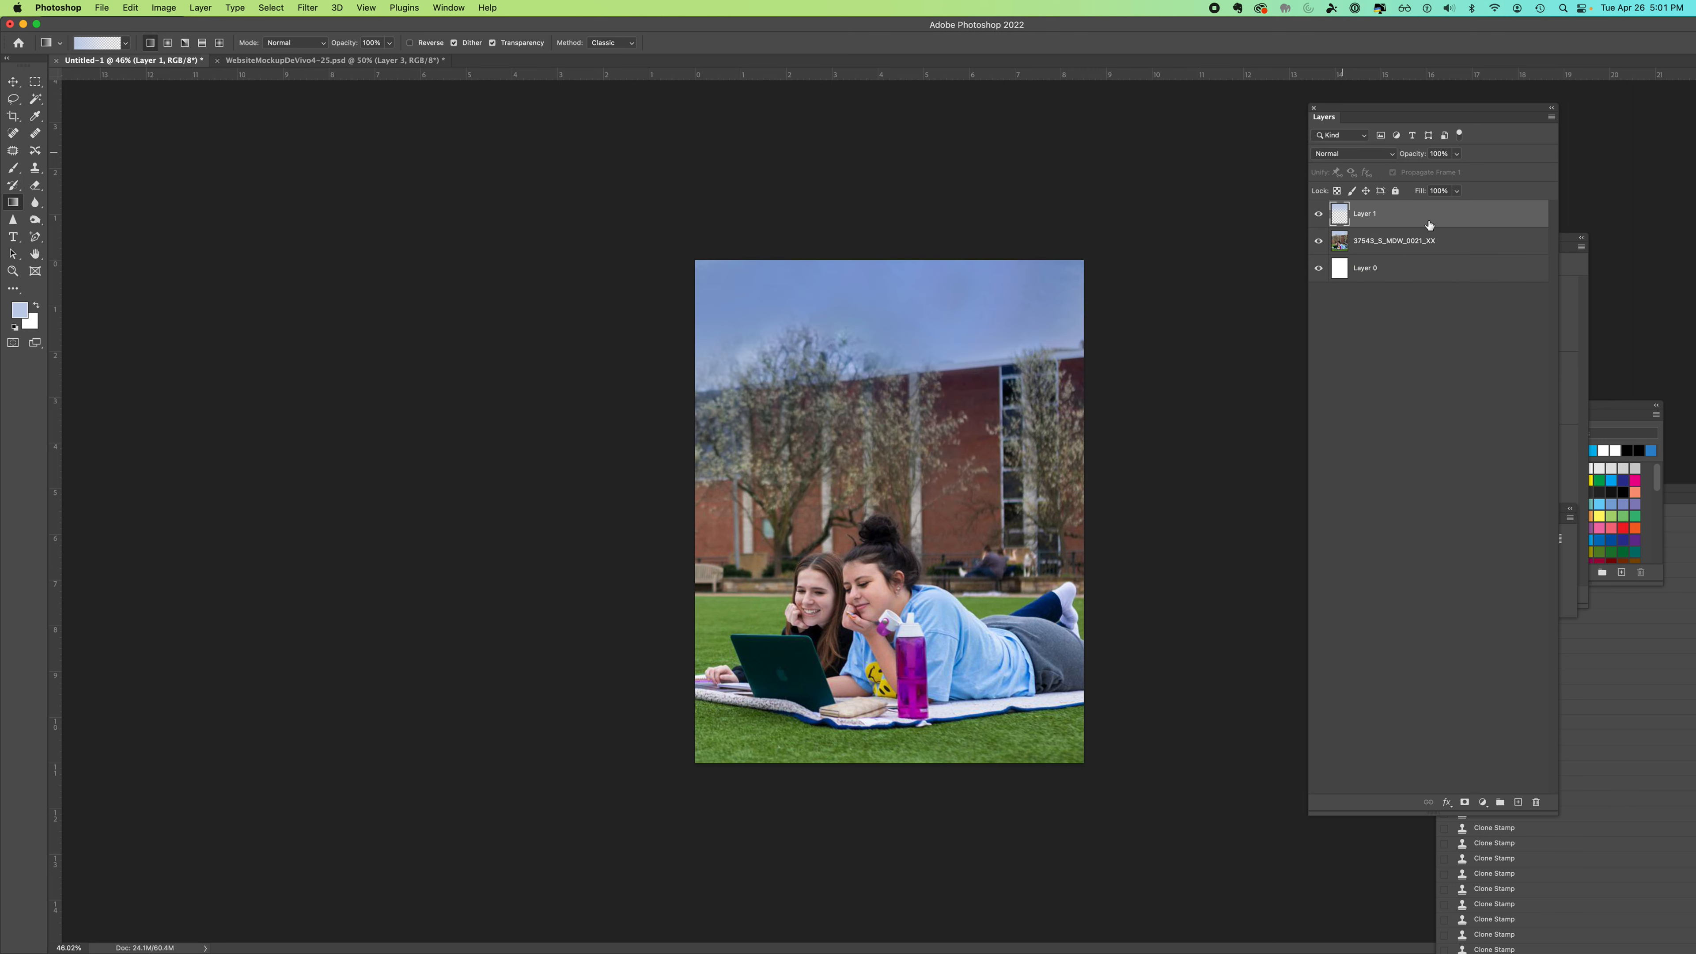
pyautogui.click(1457, 154)
pyautogui.moveTo(1458, 172); pyautogui.dragTo(1432, 171)
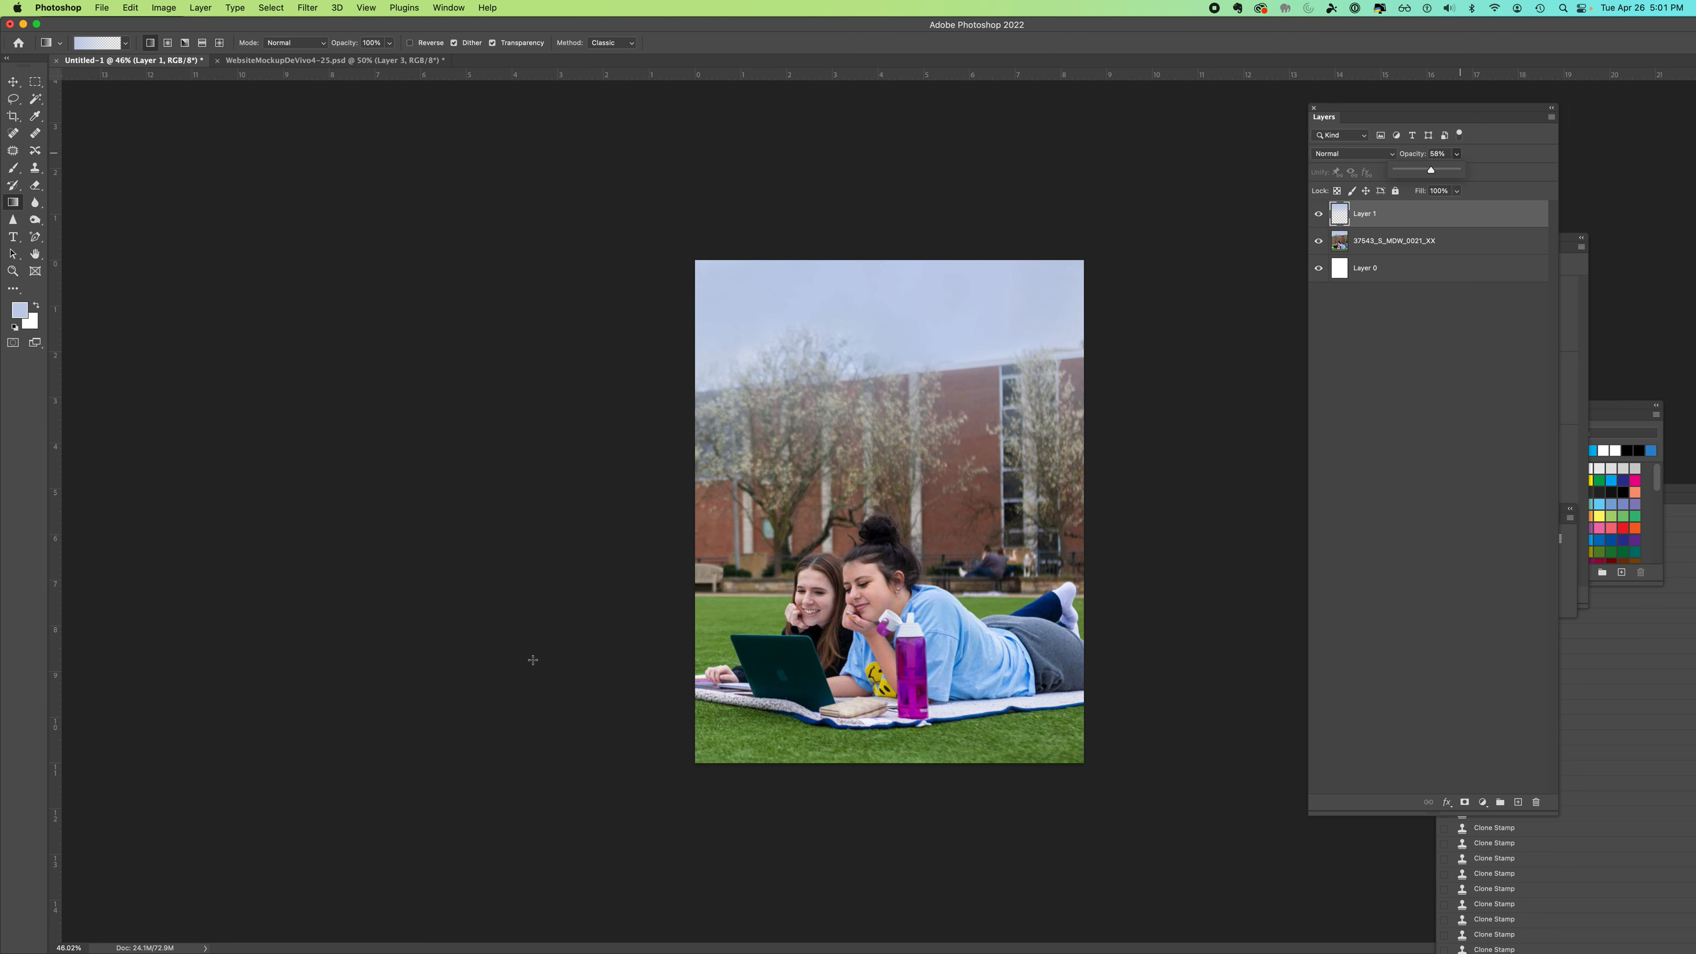
# Step: Duplicate the campus photo layer within the same document, keeping the default copy name
pyautogui.click(1389, 244)
pyautogui.click(1488, 240)
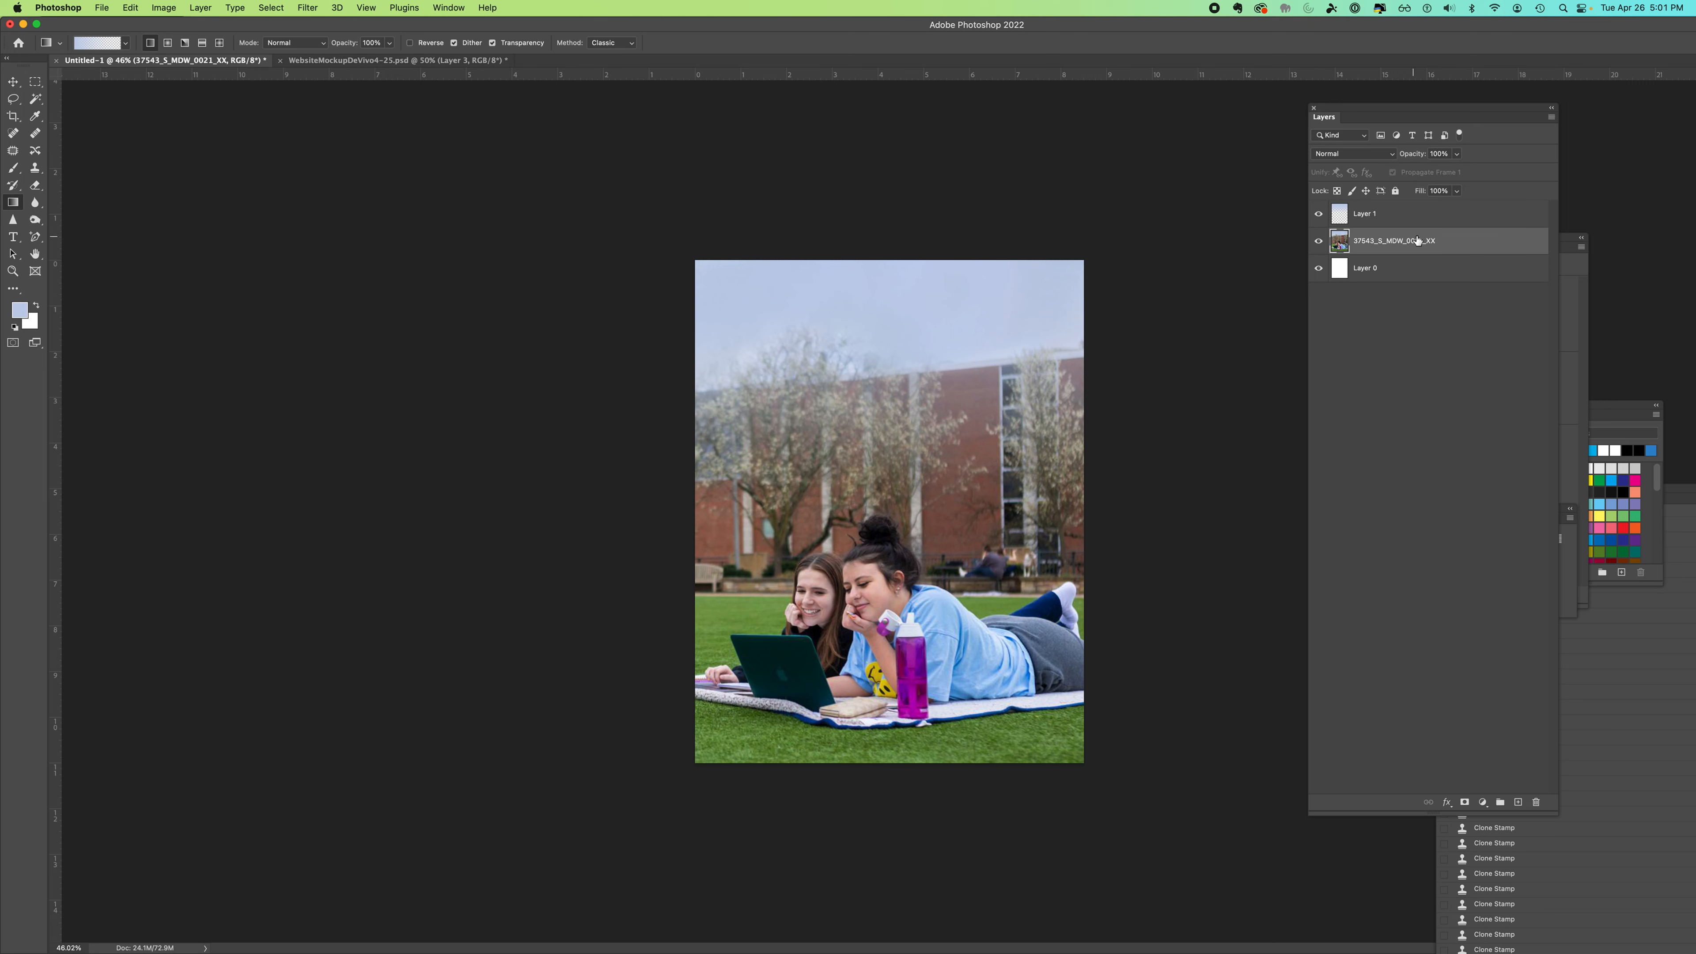
pyautogui.click(1551, 118)
pyautogui.click(1400, 161)
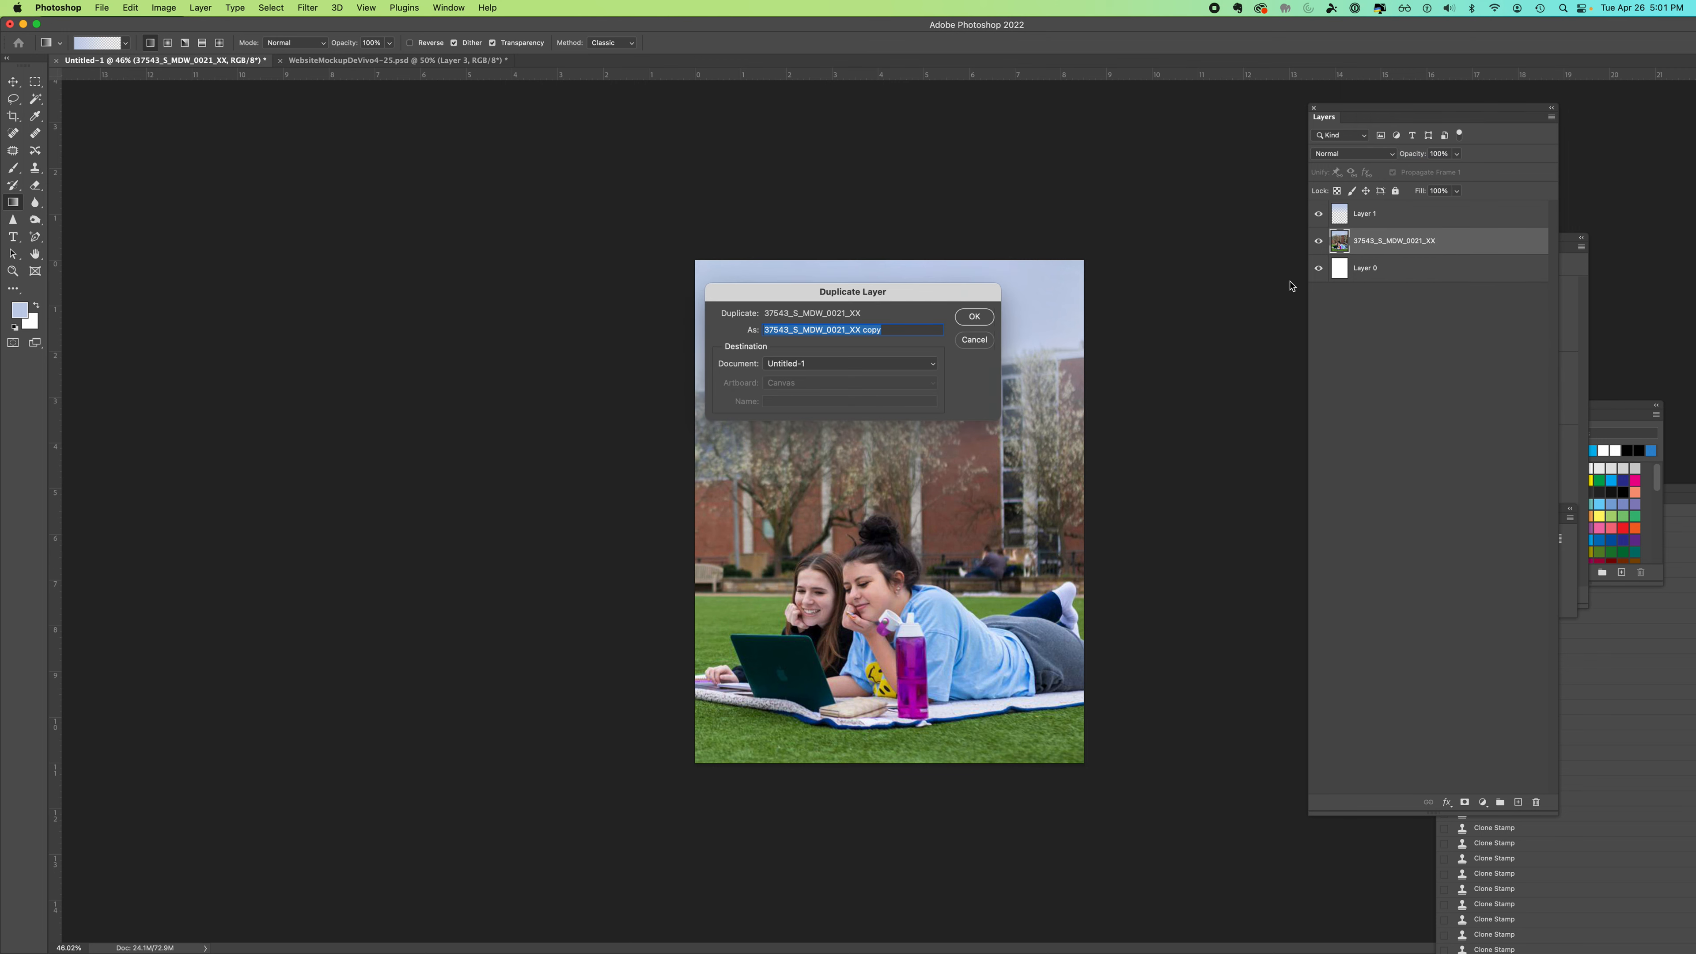
pyautogui.click(975, 317)
# Step: Hide the original photo layer beneath the copy and rename it Crisp
pyautogui.click(1319, 271)
pyautogui.click(1368, 268)
pyautogui.write('C')
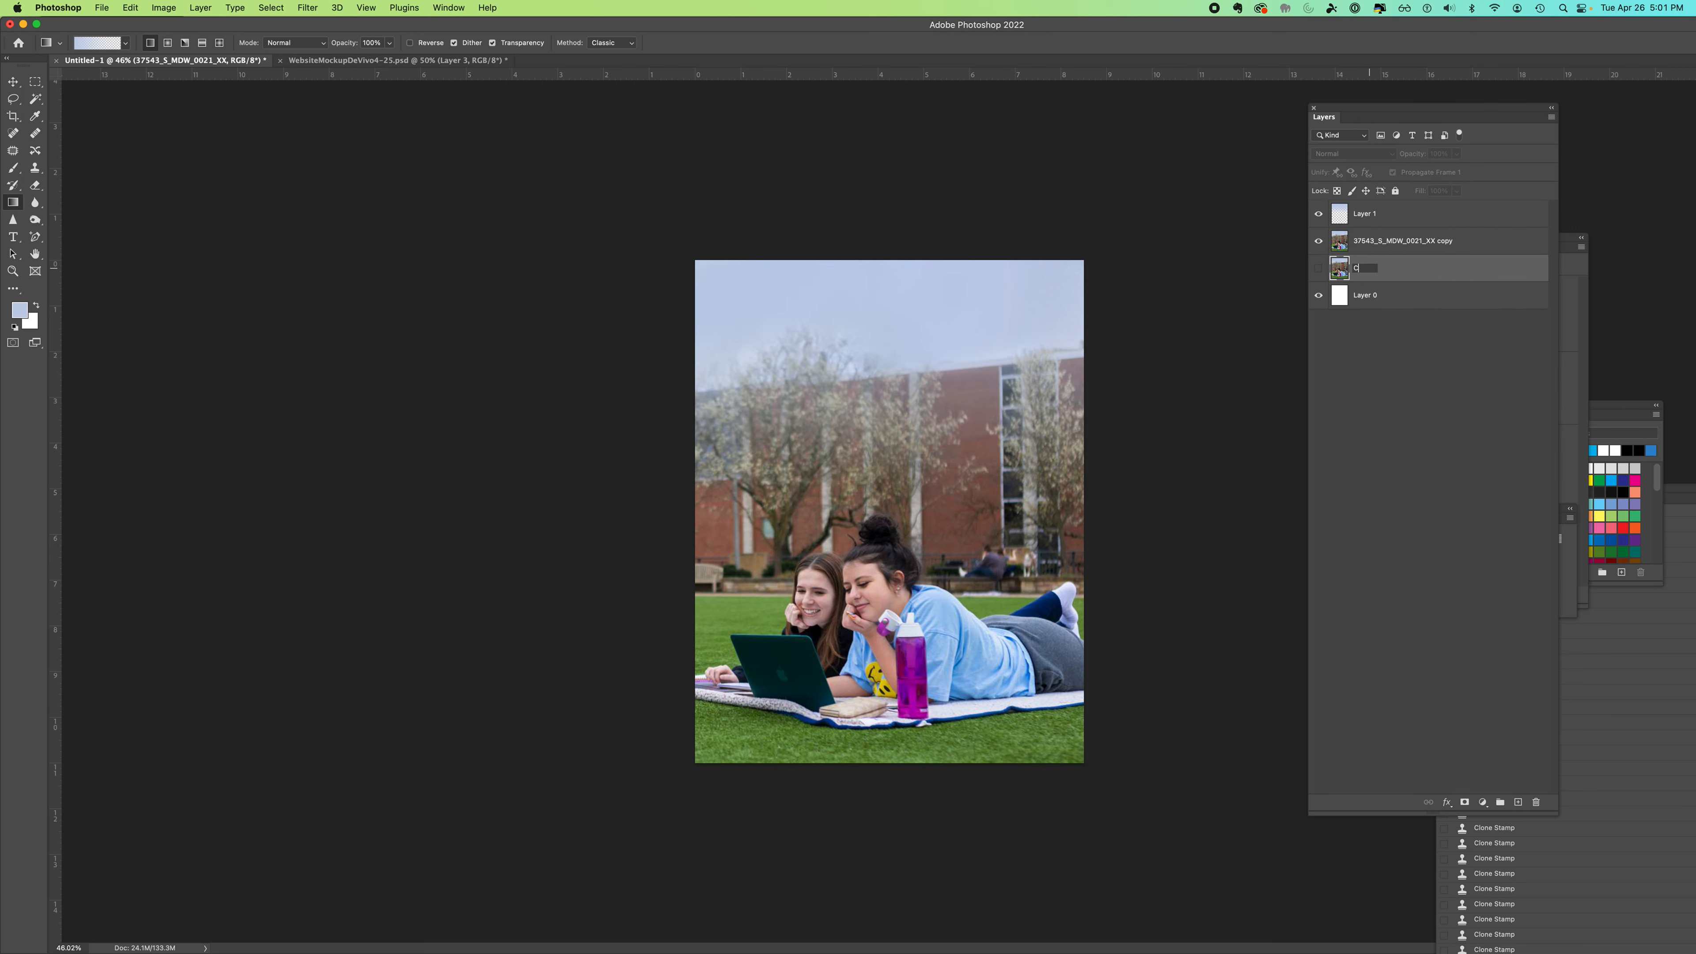
pyautogui.write('risp')
pyautogui.press('Return')
# Step: Apply a Gaussian Blur with a radius of 14.8 pixels to the photo copy layer
pyautogui.click(1343, 242)
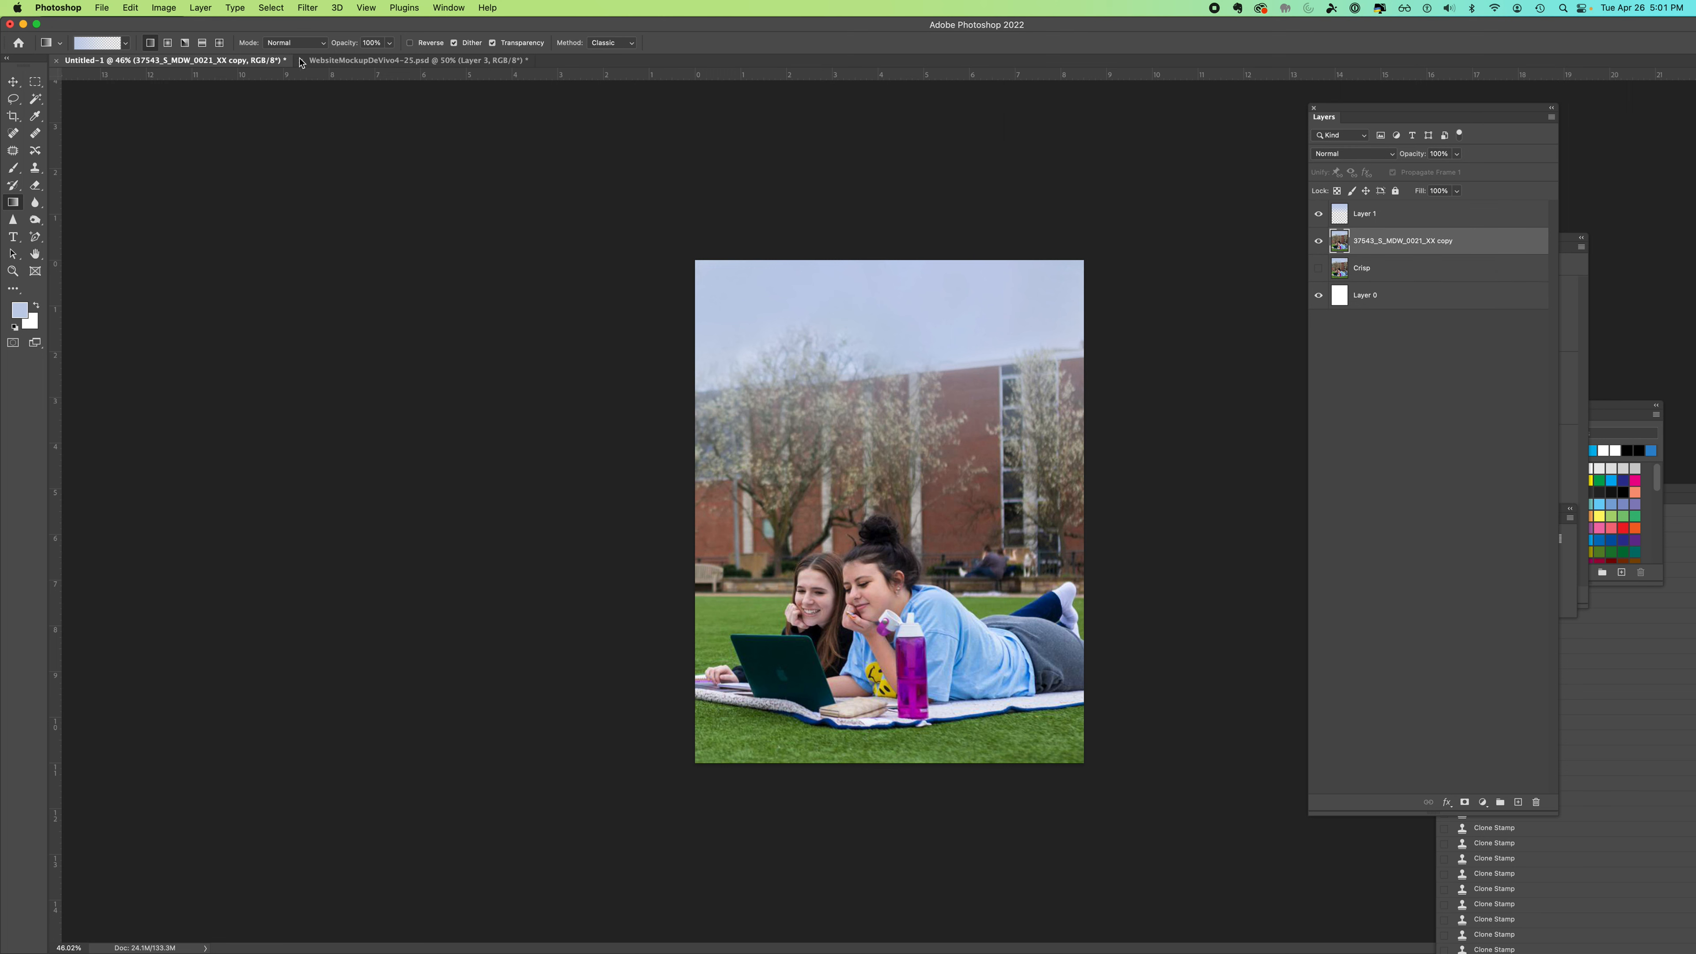
pyautogui.click(307, 7)
pyautogui.moveTo(387, 179)
pyautogui.click(533, 227)
pyautogui.moveTo(831, 275)
pyautogui.mouseDown()
pyautogui.moveTo(782, 276)
pyautogui.moveTo(813, 277)
pyautogui.mouseUp()
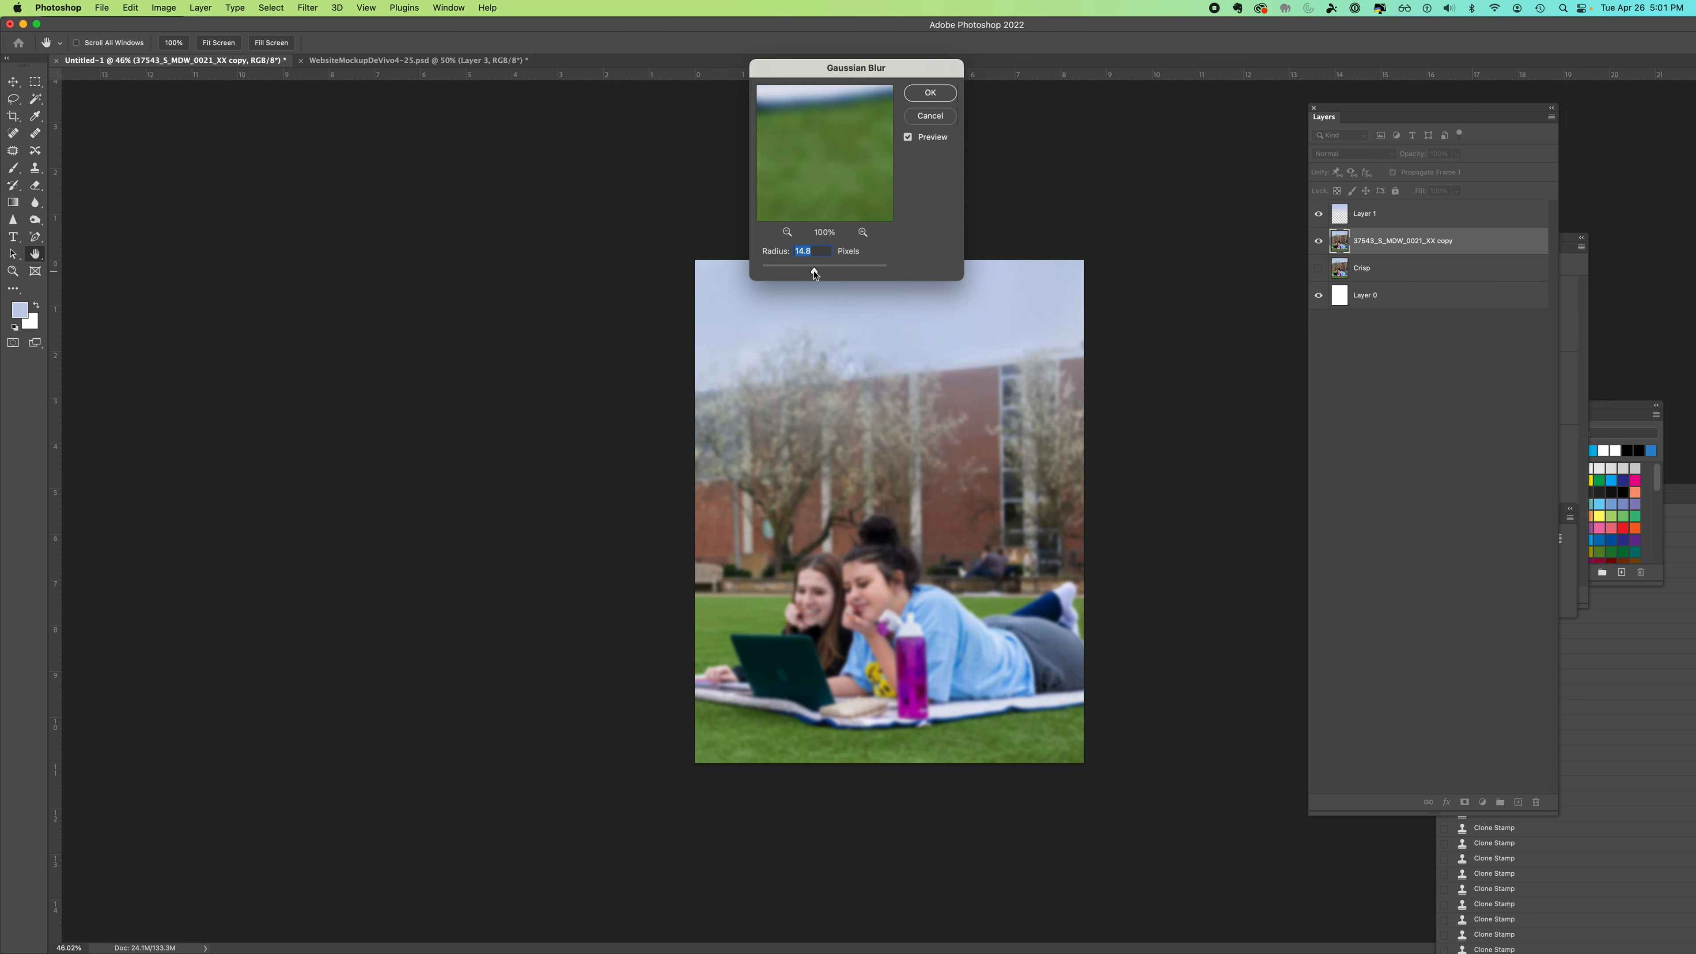
pyautogui.click(931, 94)
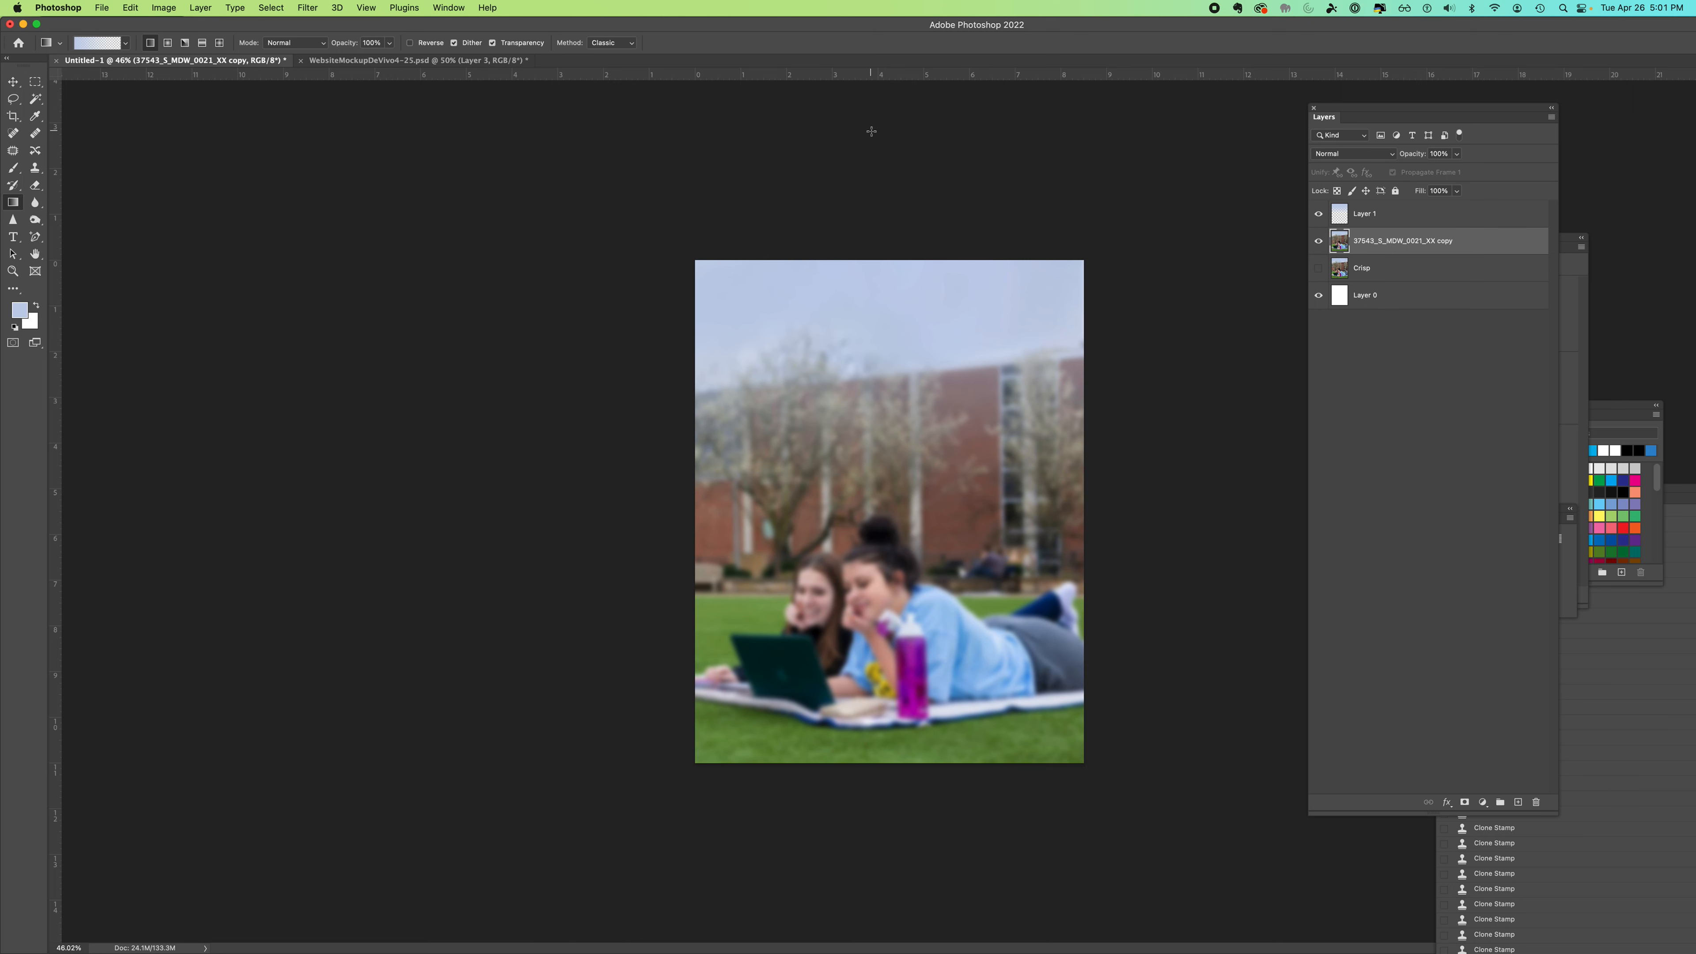
# Step: Add a layer mask to the blurred copy and draw a black-to-white gradient on it, upward from the page bottom to the students
pyautogui.click(1463, 802)
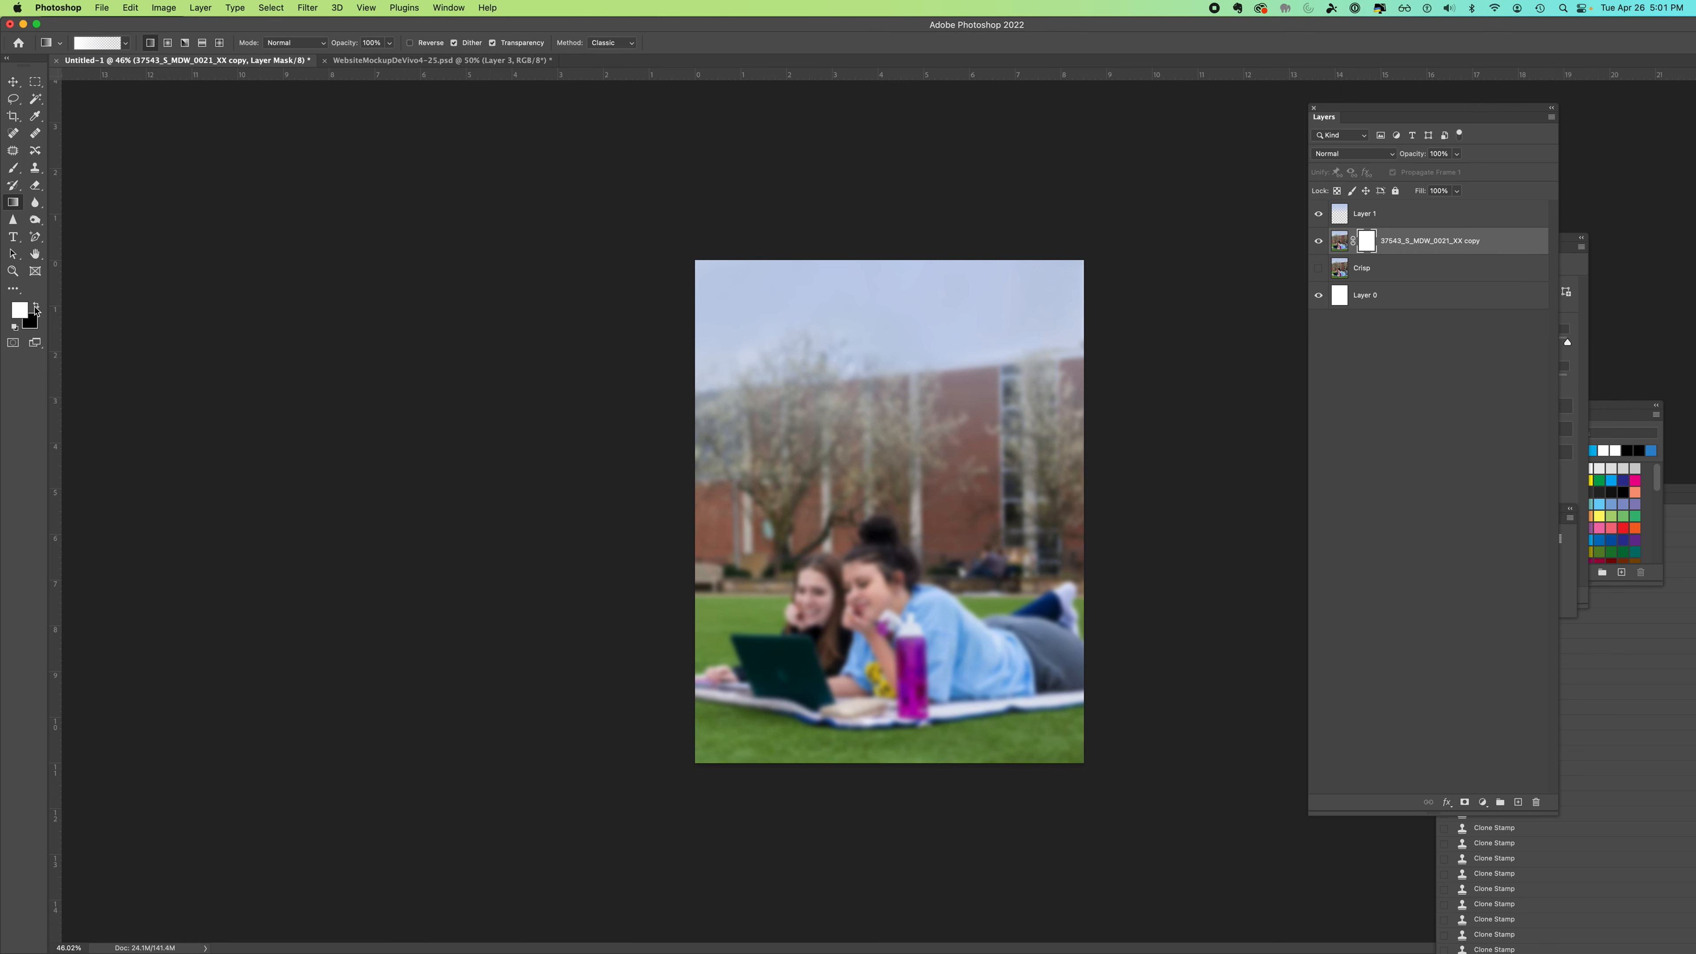
pyautogui.click(36, 305)
pyautogui.moveTo(891, 763); pyautogui.dragTo(924, 624)
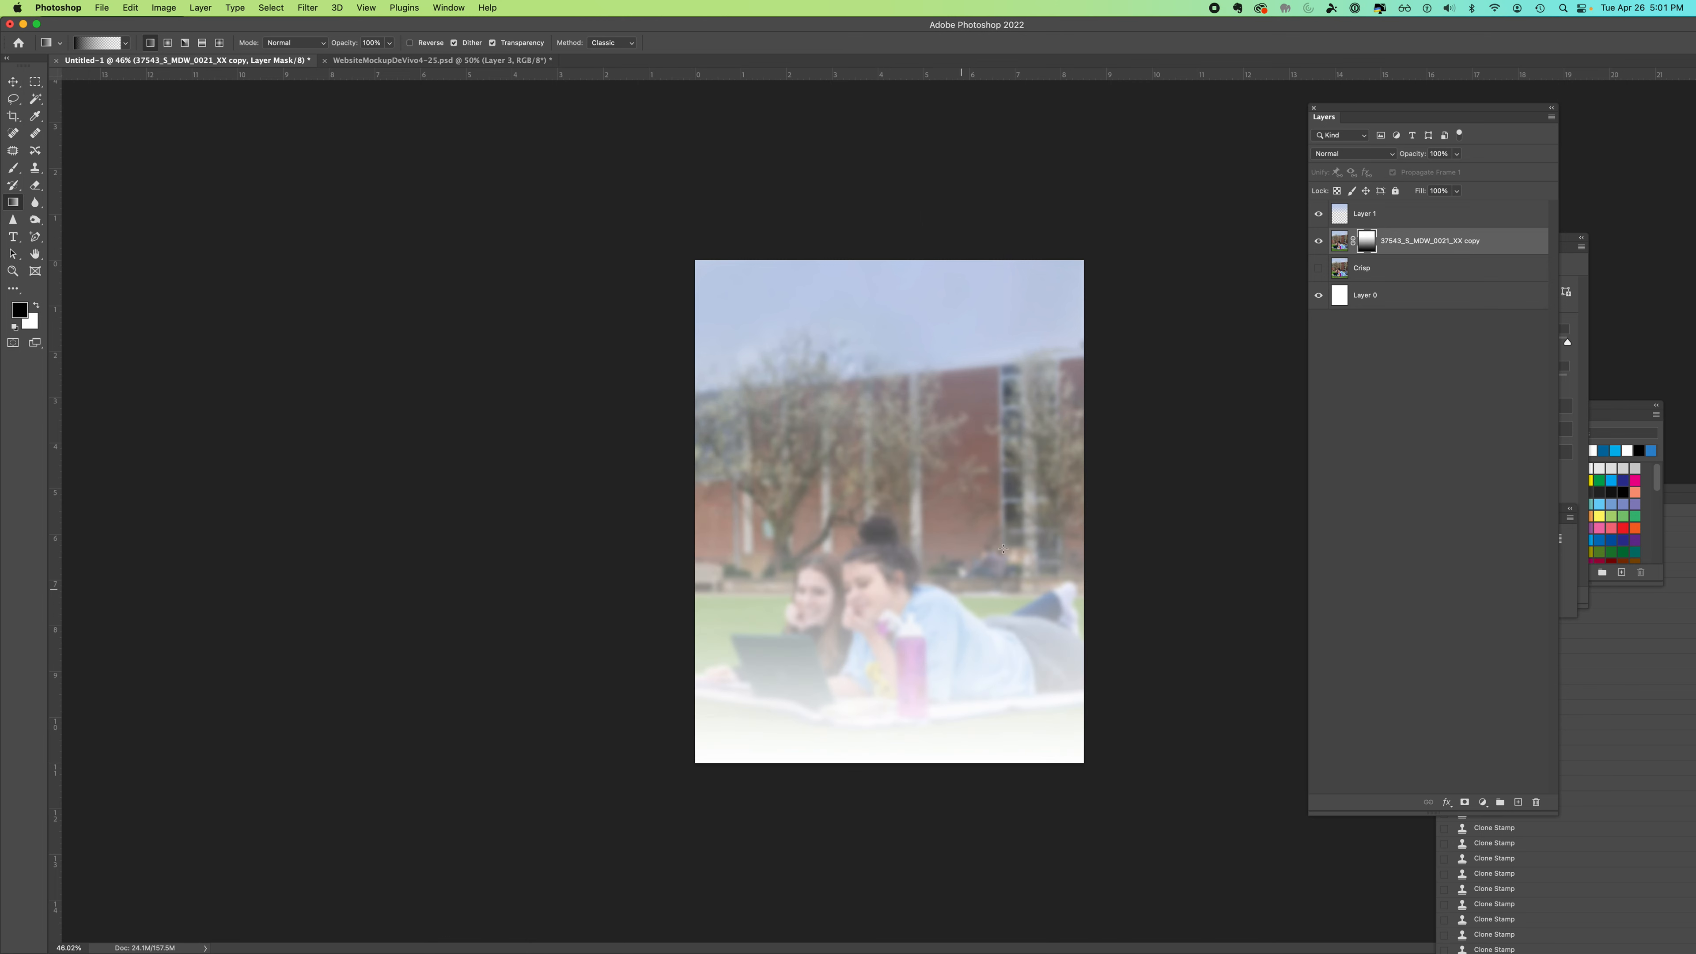
# Step: Show the Crisp layer and redraw the mask gradient from the page bottom to the sky, checking the blend with Crisp hidden and shown
pyautogui.click(1318, 268)
pyautogui.moveTo(952, 765); pyautogui.dragTo(935, 274)
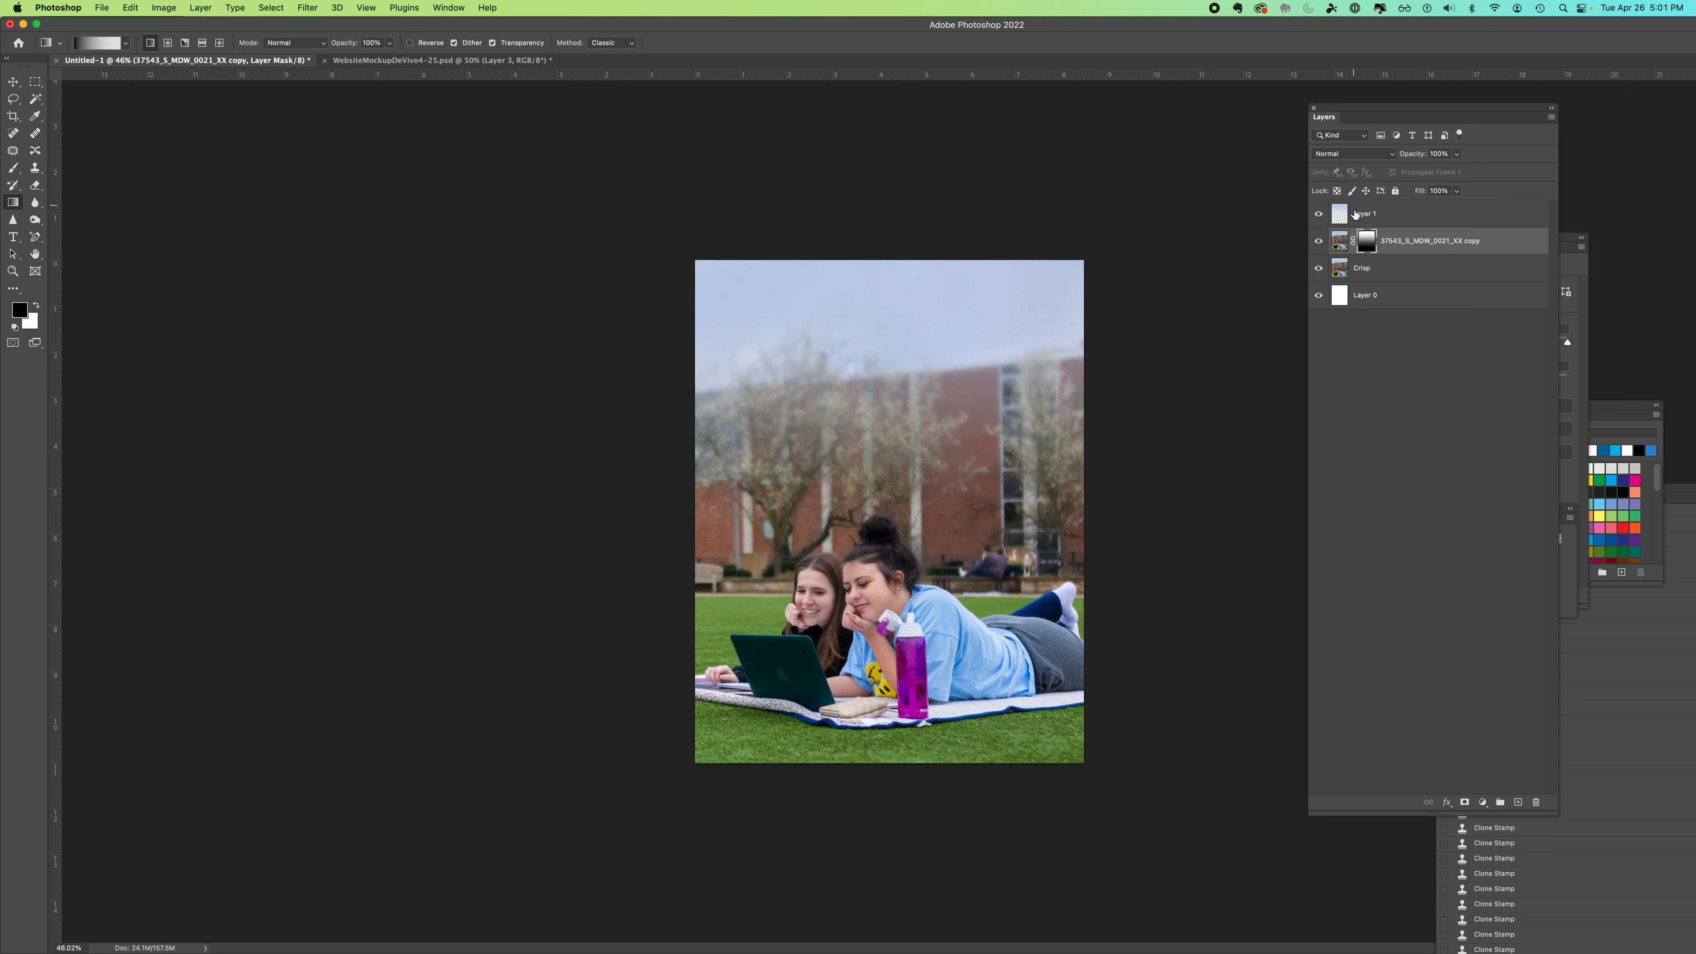
pyautogui.click(1318, 269)
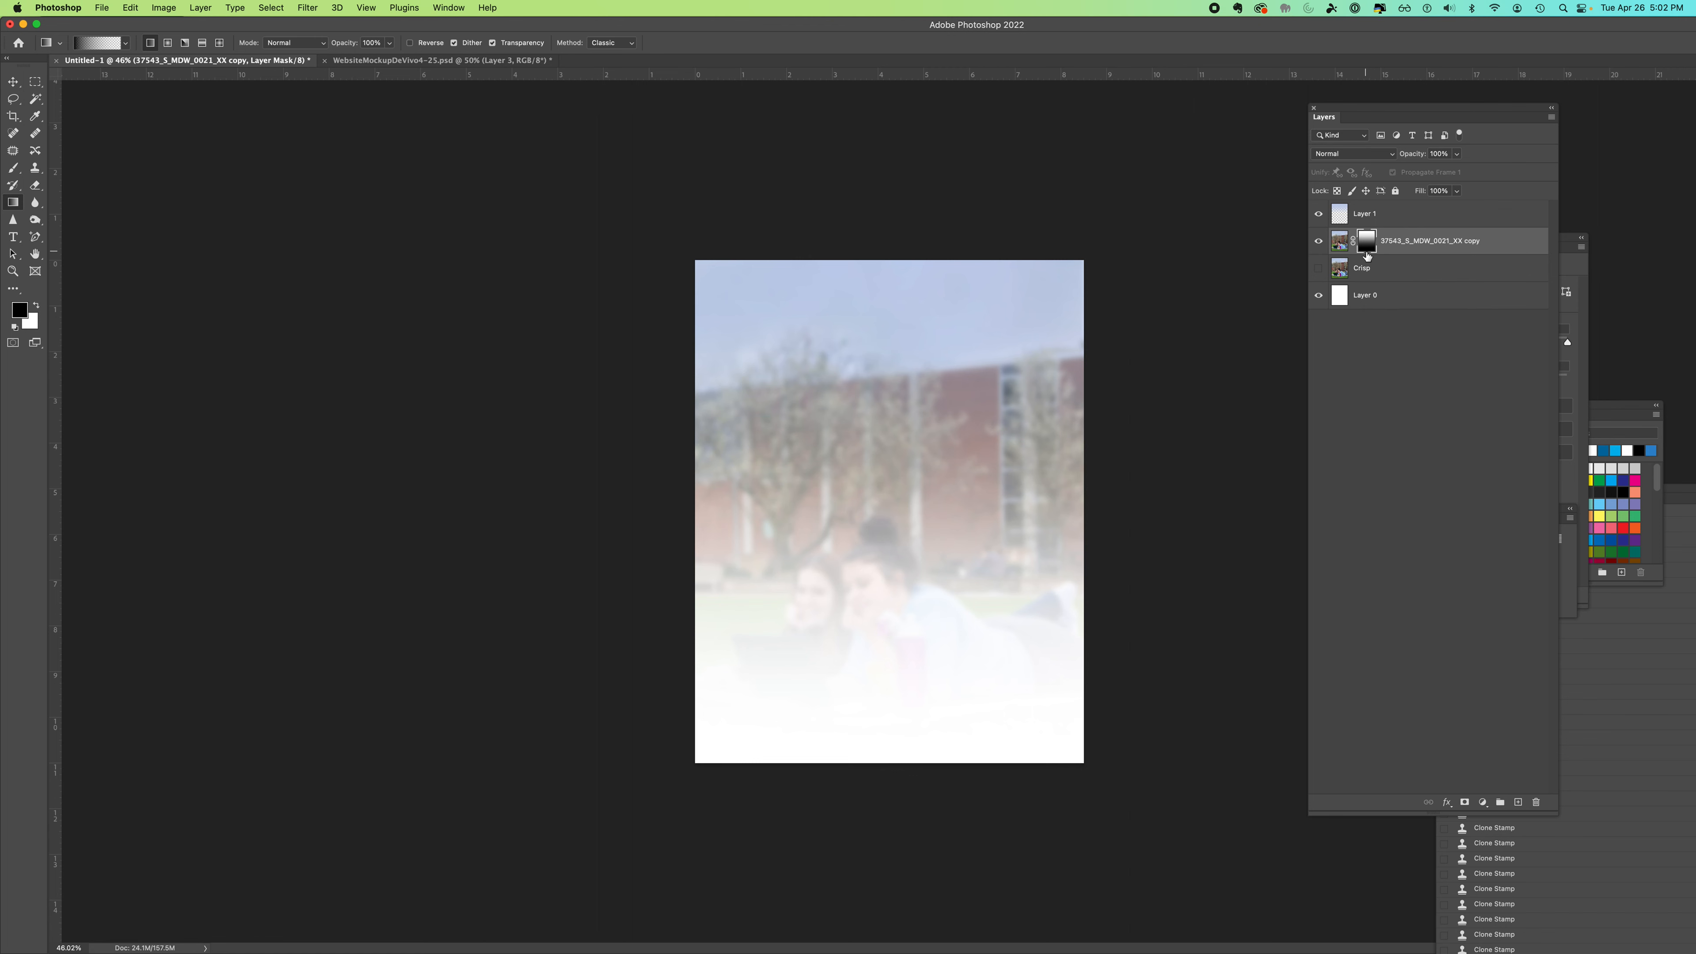
pyautogui.click(1319, 269)
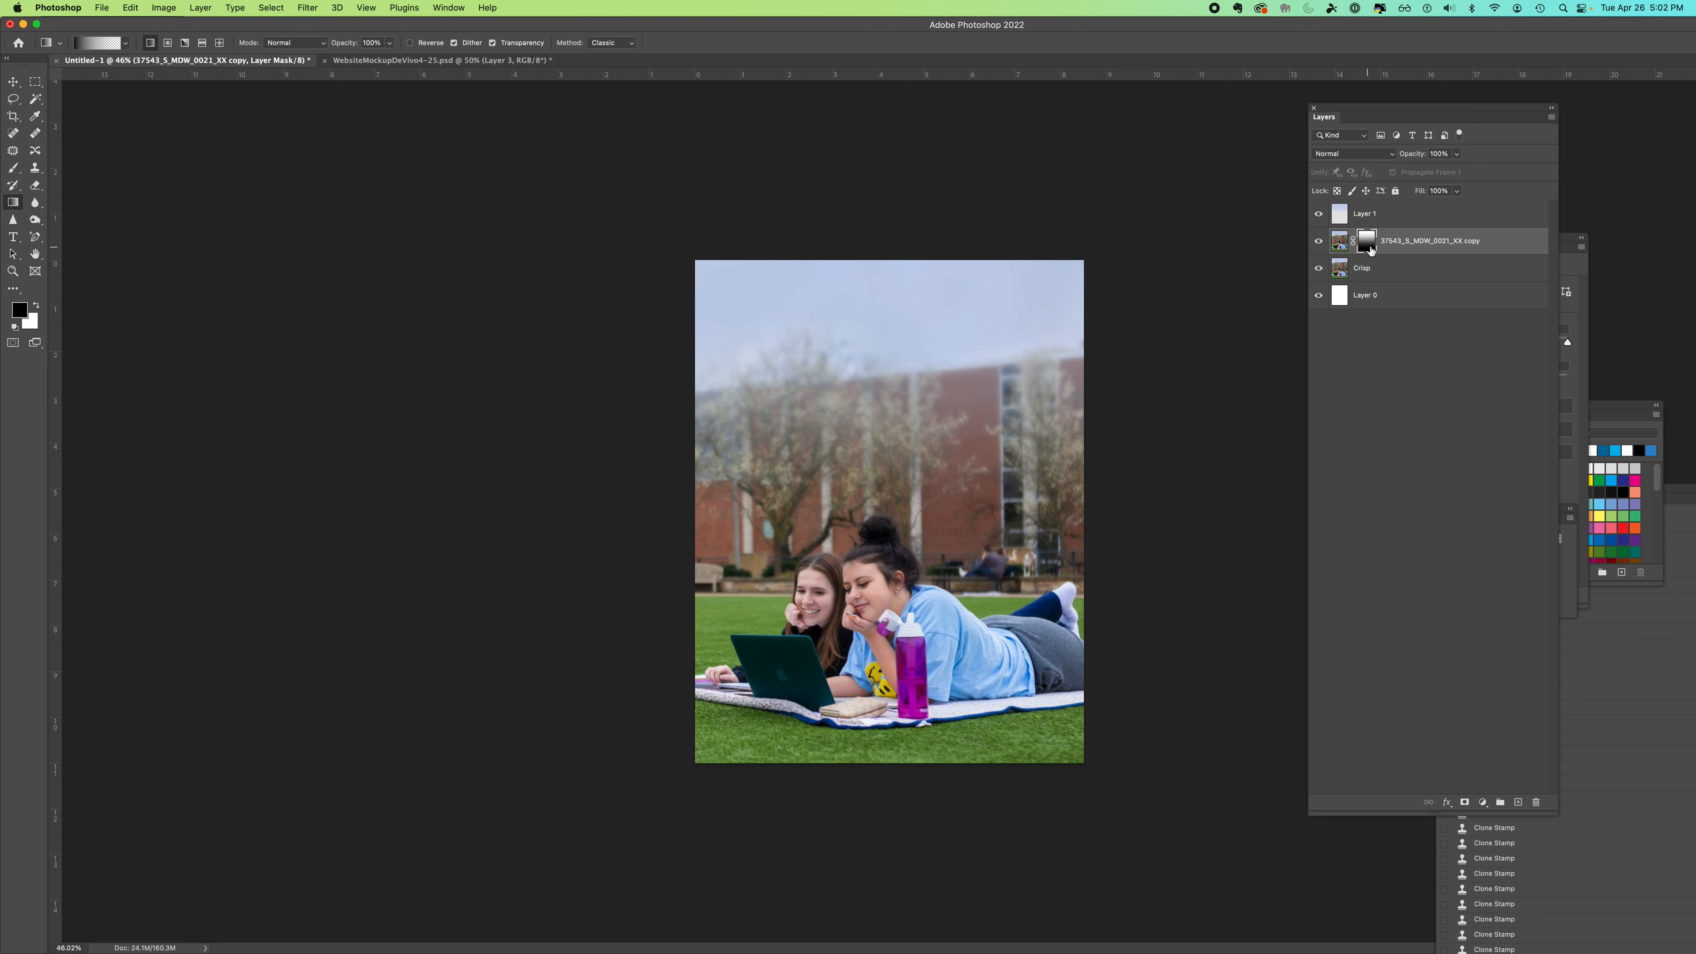
# Step: Brush black on the mask over the students' heads to sharpen them, and white over the building and background to blur them
pyautogui.click(13, 167)
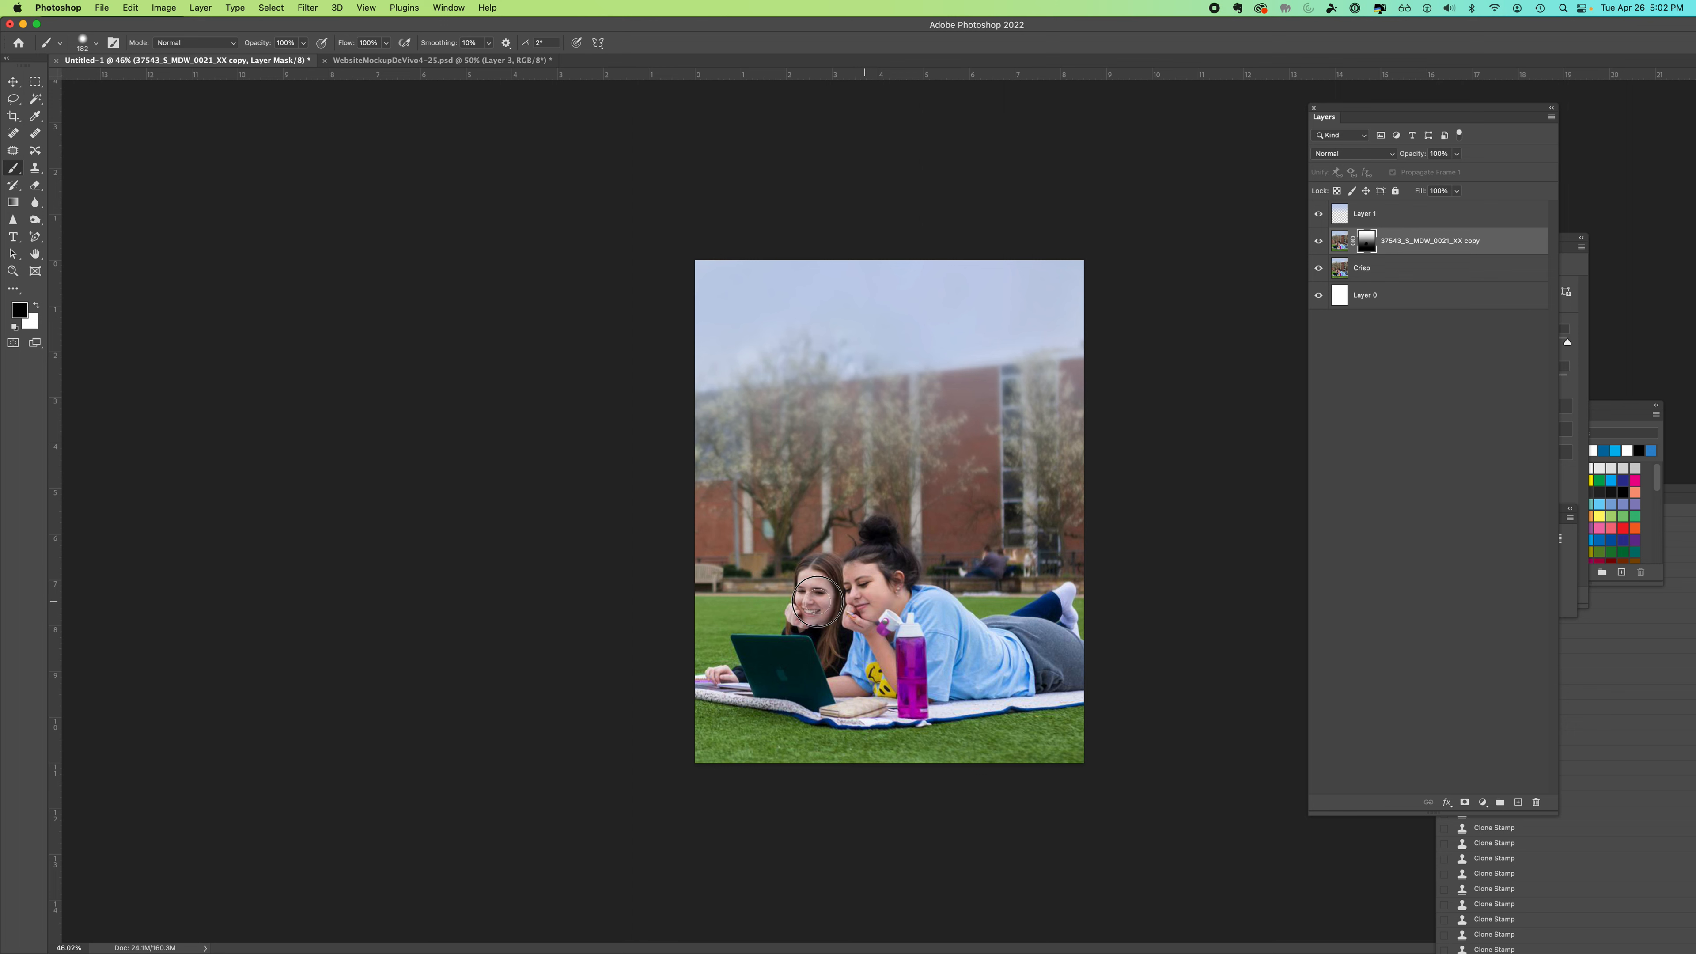
pyautogui.moveTo(888, 615)
pyautogui.mouseDown()
pyautogui.moveTo(838, 617)
pyautogui.moveTo(860, 569)
pyautogui.moveTo(911, 574)
pyautogui.moveTo(886, 627)
pyautogui.moveTo(836, 596)
pyautogui.moveTo(885, 574)
pyautogui.mouseUp()
pyautogui.press('x')
pyautogui.moveTo(1095, 575)
pyautogui.mouseDown()
pyautogui.moveTo(967, 559)
pyautogui.moveTo(1034, 559)
pyautogui.moveTo(898, 507)
pyautogui.moveTo(914, 499)
pyautogui.moveTo(982, 589)
pyautogui.moveTo(953, 577)
pyautogui.moveTo(1016, 581)
pyautogui.moveTo(991, 589)
pyautogui.moveTo(1008, 546)
pyautogui.moveTo(1013, 581)
pyautogui.moveTo(1034, 577)
pyautogui.moveTo(1051, 528)
pyautogui.moveTo(1085, 507)
pyautogui.moveTo(1082, 480)
pyautogui.moveTo(941, 435)
pyautogui.moveTo(968, 404)
pyautogui.moveTo(933, 460)
pyautogui.moveTo(825, 520)
pyautogui.moveTo(807, 521)
pyautogui.moveTo(813, 484)
pyautogui.moveTo(728, 469)
pyautogui.moveTo(698, 523)
pyautogui.moveTo(774, 523)
pyautogui.moveTo(776, 547)
pyautogui.moveTo(708, 608)
pyautogui.moveTo(696, 586)
pyautogui.moveTo(729, 552)
pyautogui.moveTo(745, 615)
pyautogui.moveTo(790, 531)
pyautogui.moveTo(767, 565)
pyautogui.moveTo(844, 527)
pyautogui.moveTo(797, 537)
pyautogui.moveTo(800, 489)
pyautogui.moveTo(743, 455)
pyautogui.moveTo(692, 467)
pyautogui.moveTo(702, 393)
pyautogui.moveTo(909, 347)
pyautogui.moveTo(915, 388)
pyautogui.moveTo(893, 360)
pyautogui.moveTo(791, 369)
pyautogui.mouseUp()
pyautogui.moveTo(984, 564); pyautogui.dragTo(1082, 535)
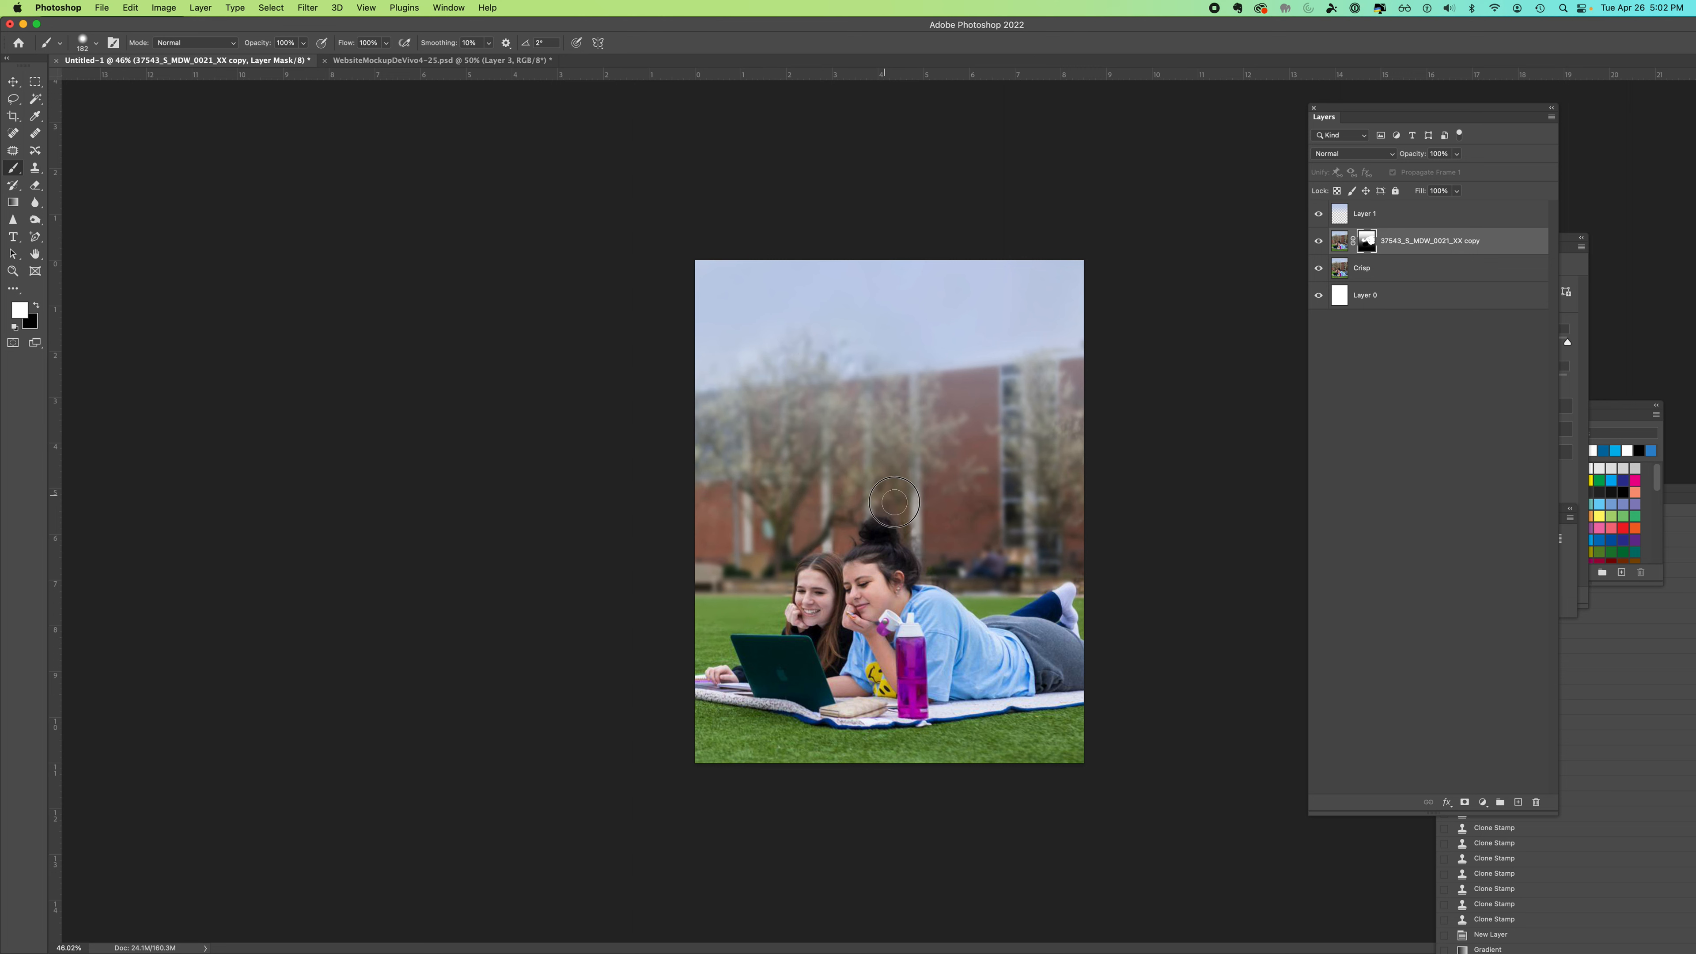
pyautogui.moveTo(960, 578); pyautogui.dragTo(989, 567)
# Step: Soften the layer mask's edges with a Gaussian Blur of 23.3 pixels, checking the whole mask in the preview
pyautogui.click(307, 8)
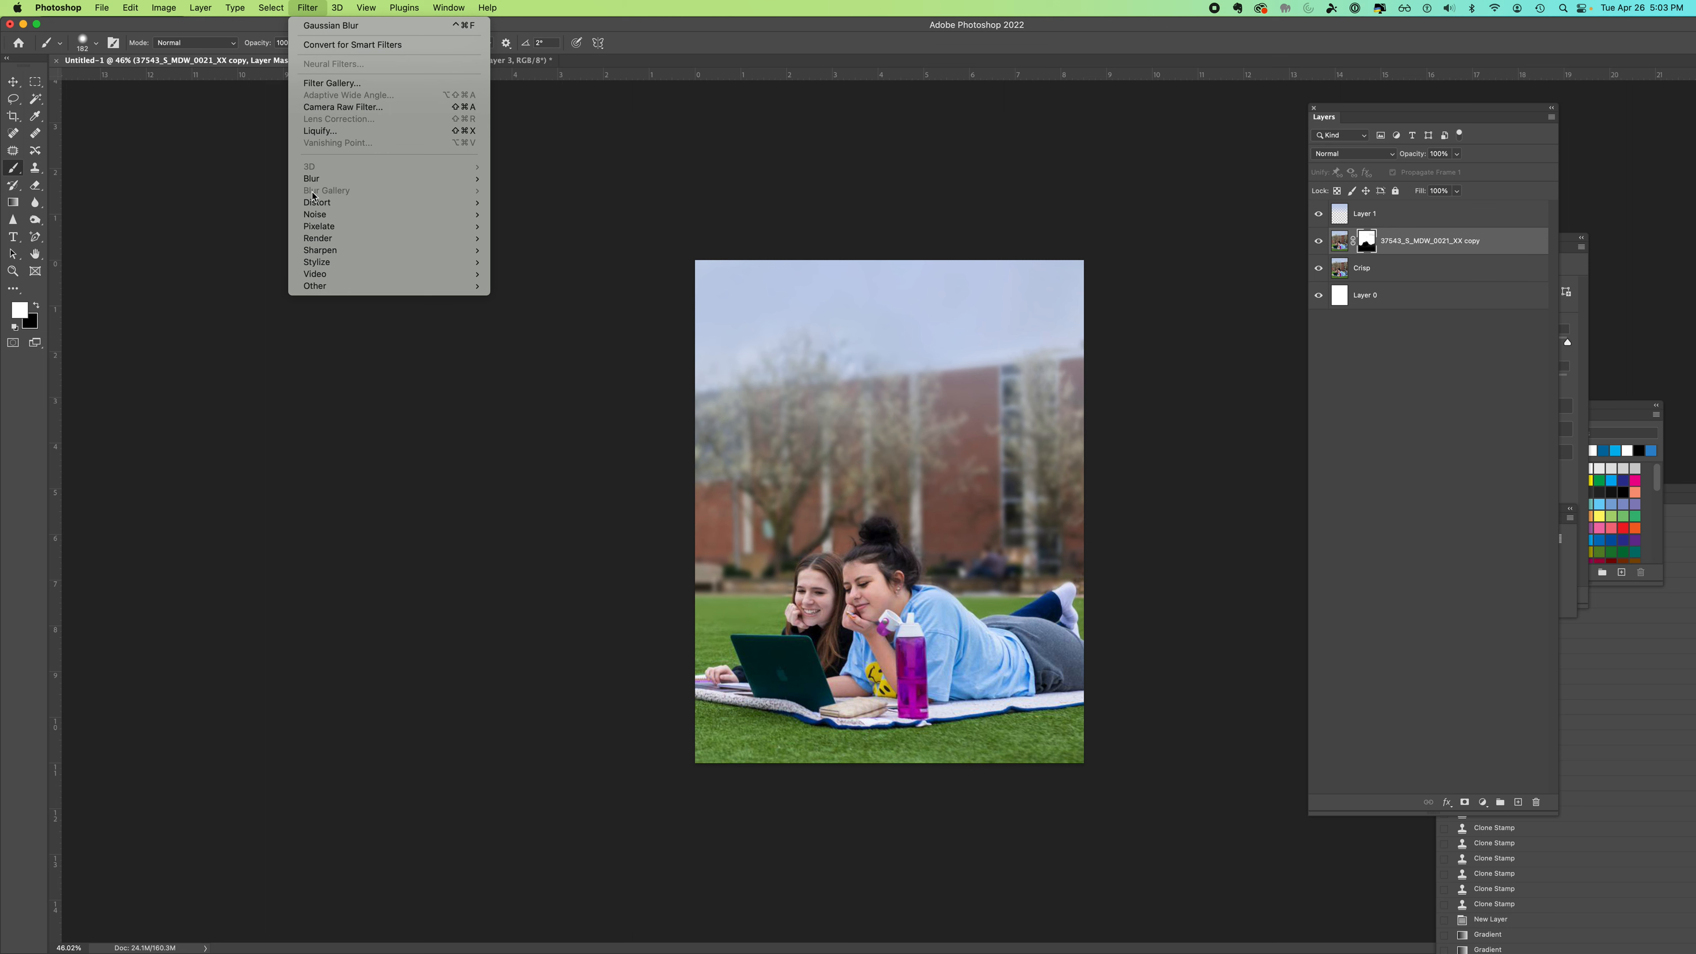
pyautogui.moveTo(313, 178)
pyautogui.click(524, 230)
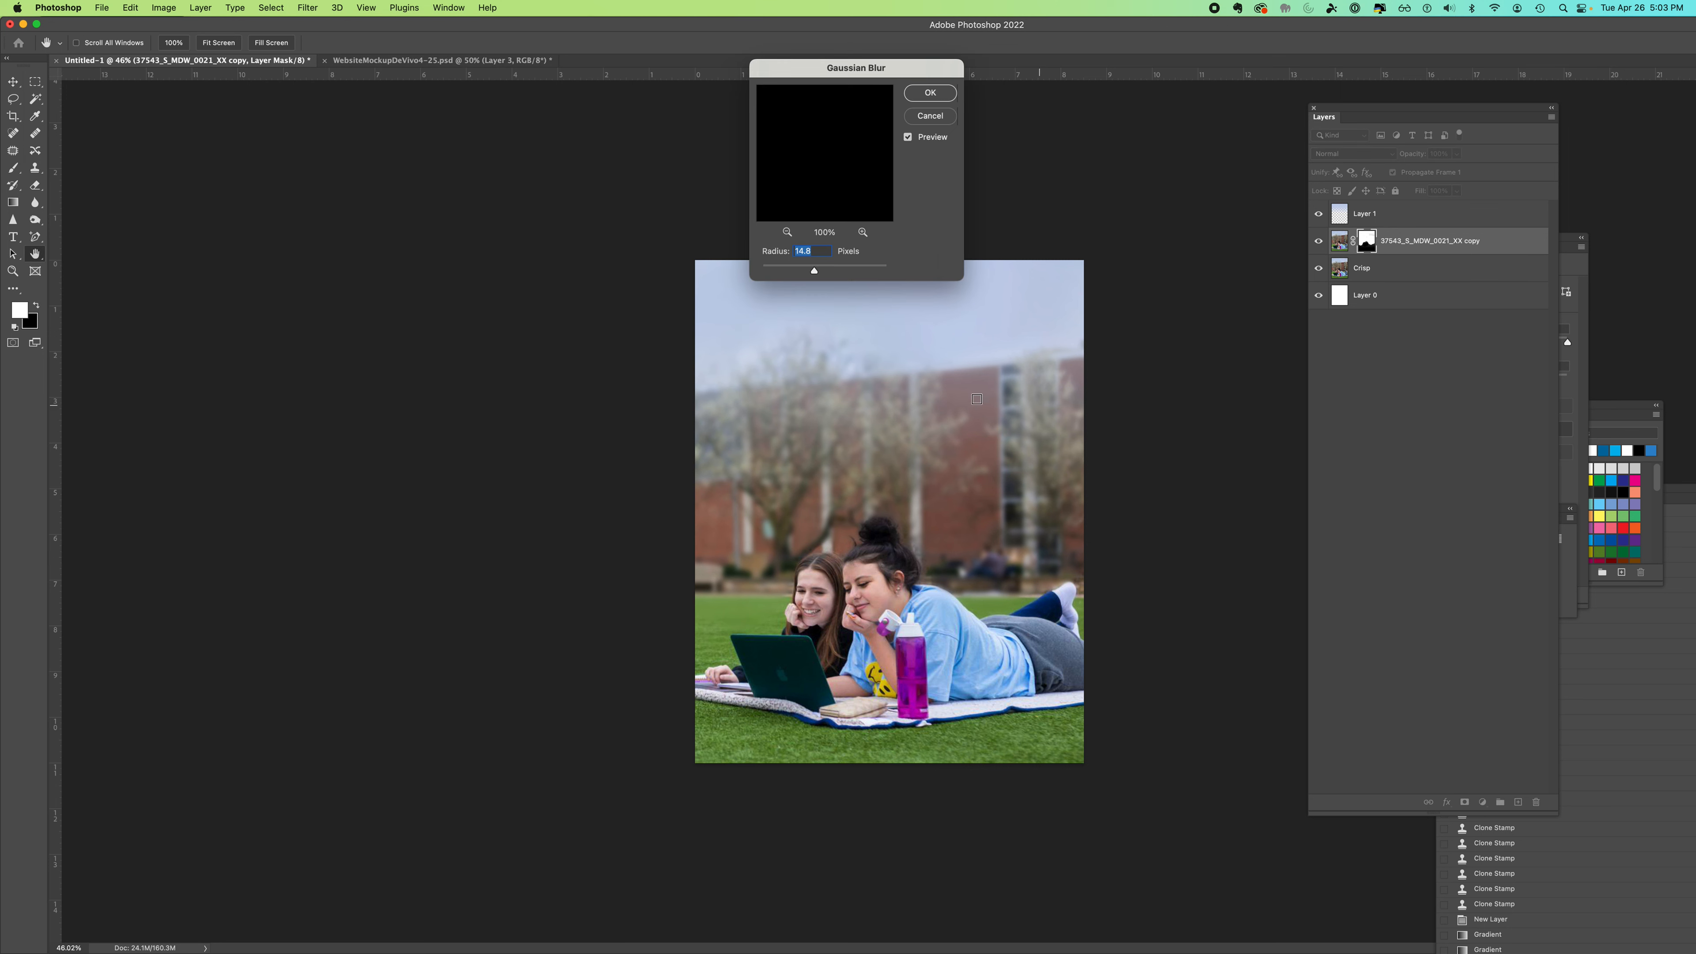
pyautogui.click(786, 232)
pyautogui.click(786, 232)
pyautogui.click(786, 232)
pyautogui.click(787, 231)
pyautogui.click(786, 232)
pyautogui.moveTo(814, 273); pyautogui.dragTo(820, 270)
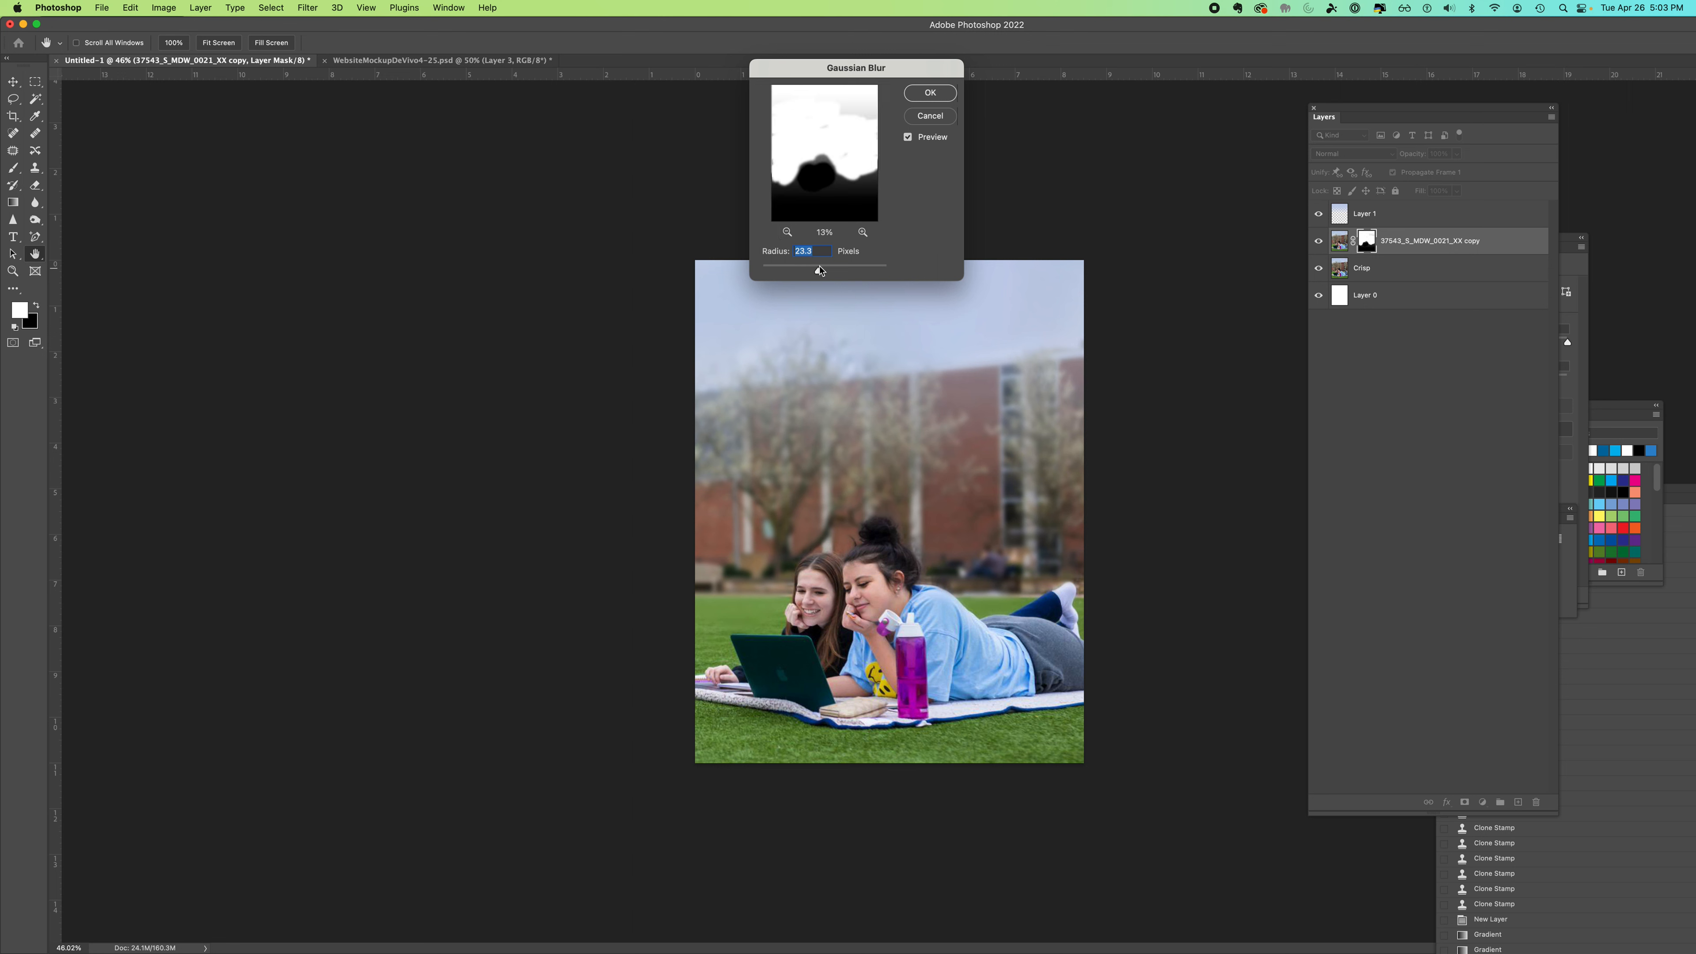
pyautogui.click(929, 94)
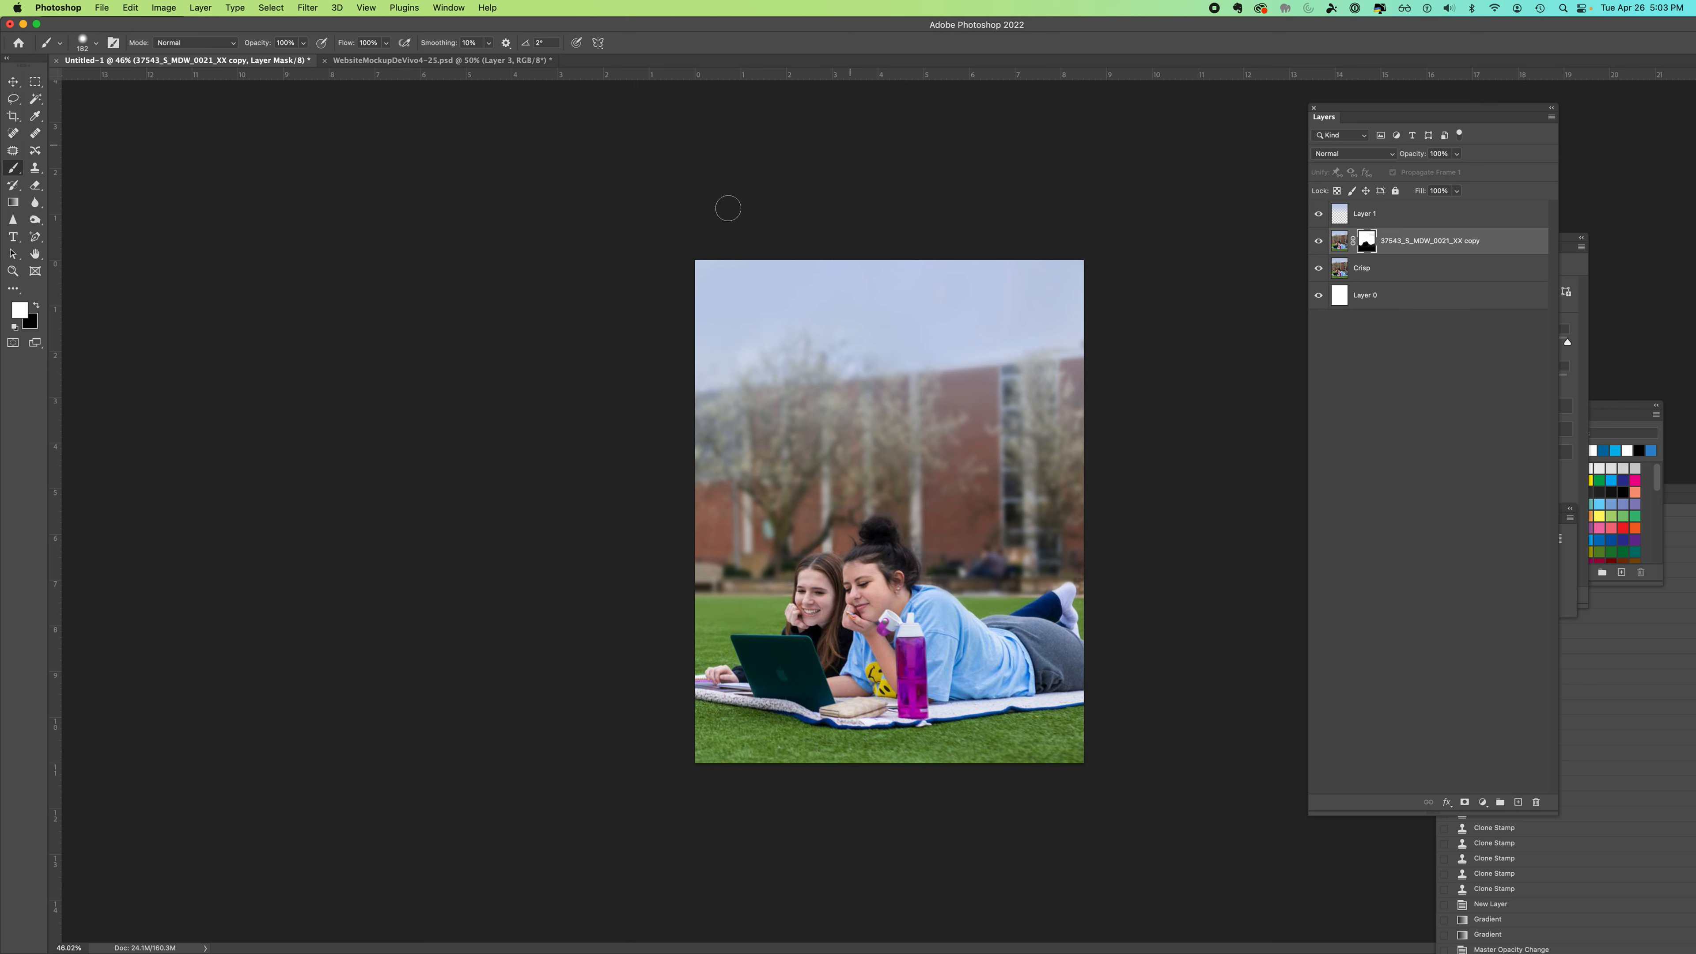
# Step: Undo the white brush stroke over the students' faces and paint black on the mask there to keep them sharp
pyautogui.moveTo(859, 580); pyautogui.dragTo(859, 609)
pyautogui.press('super+z')
pyautogui.click(36, 306)
pyautogui.moveTo(878, 609)
pyautogui.mouseDown()
pyautogui.moveTo(861, 598)
pyautogui.moveTo(888, 568)
pyautogui.moveTo(898, 581)
pyautogui.moveTo(816, 601)
pyautogui.mouseUp()
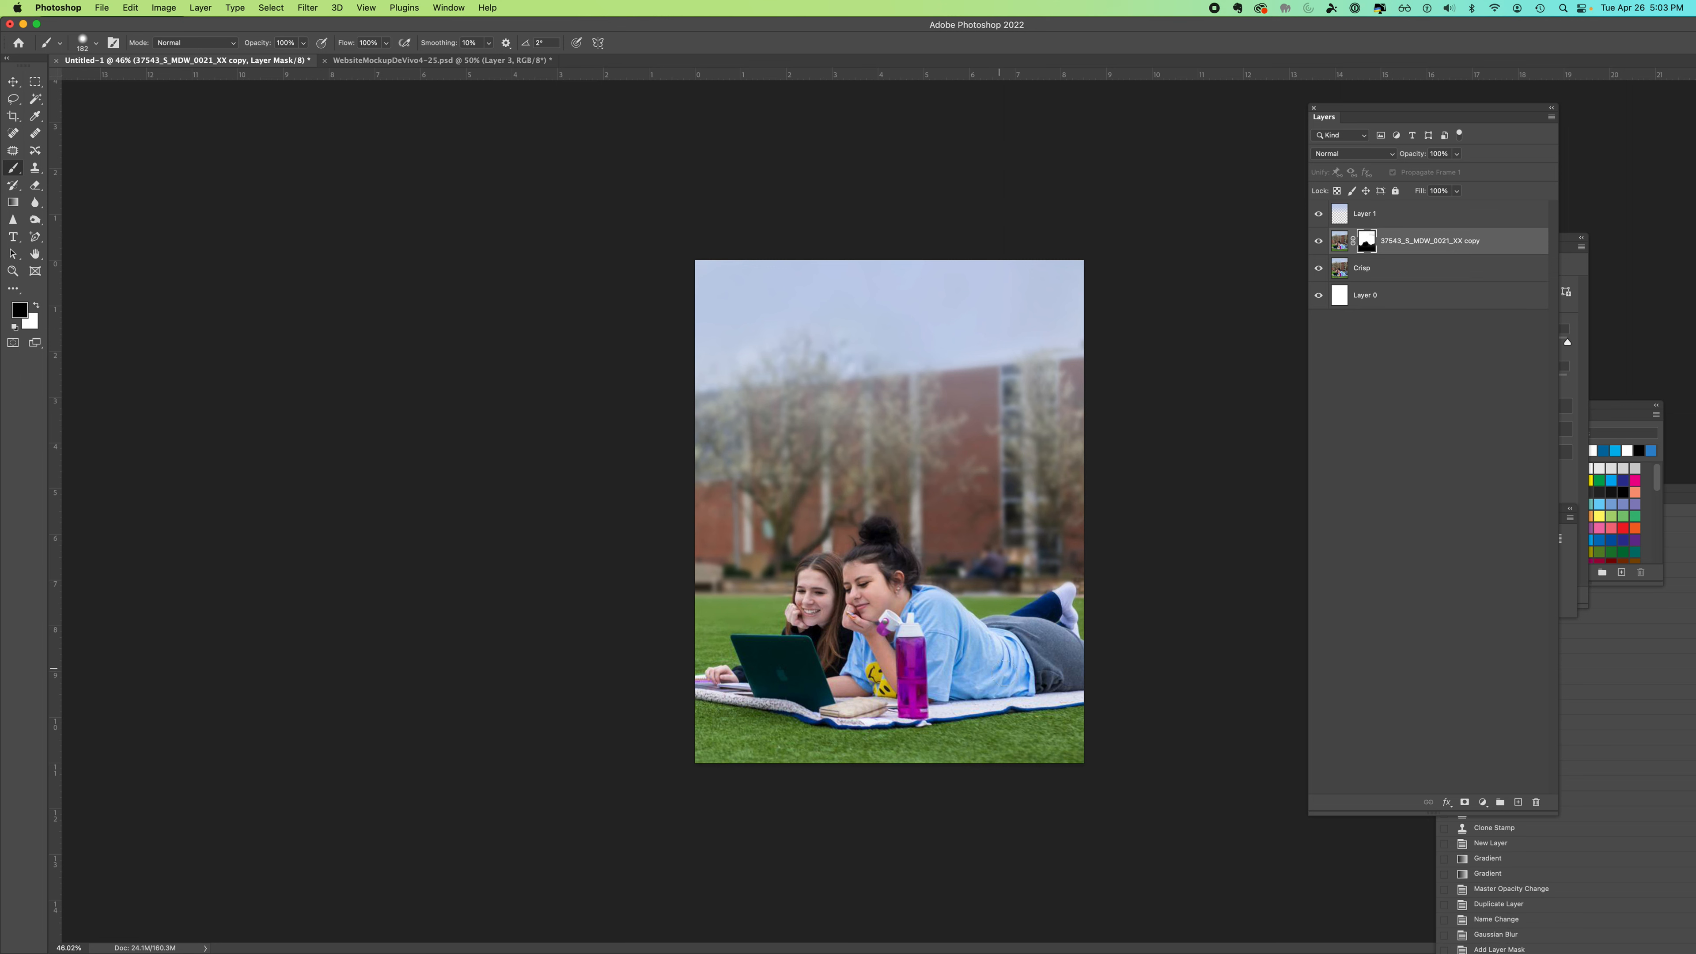